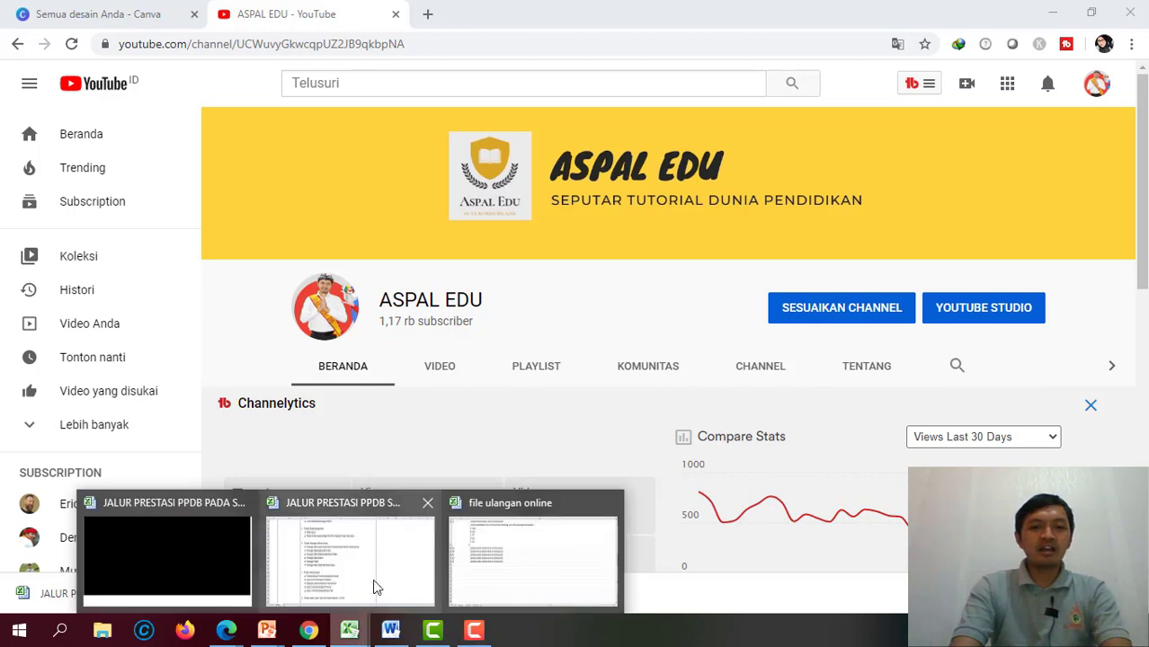
# Bring the 'file ulangan online' workbook forward and review its PESAN MASUK and BALASAN columns.
pyautogui.click(526, 564)
pyautogui.scroll(4, 416, 555)
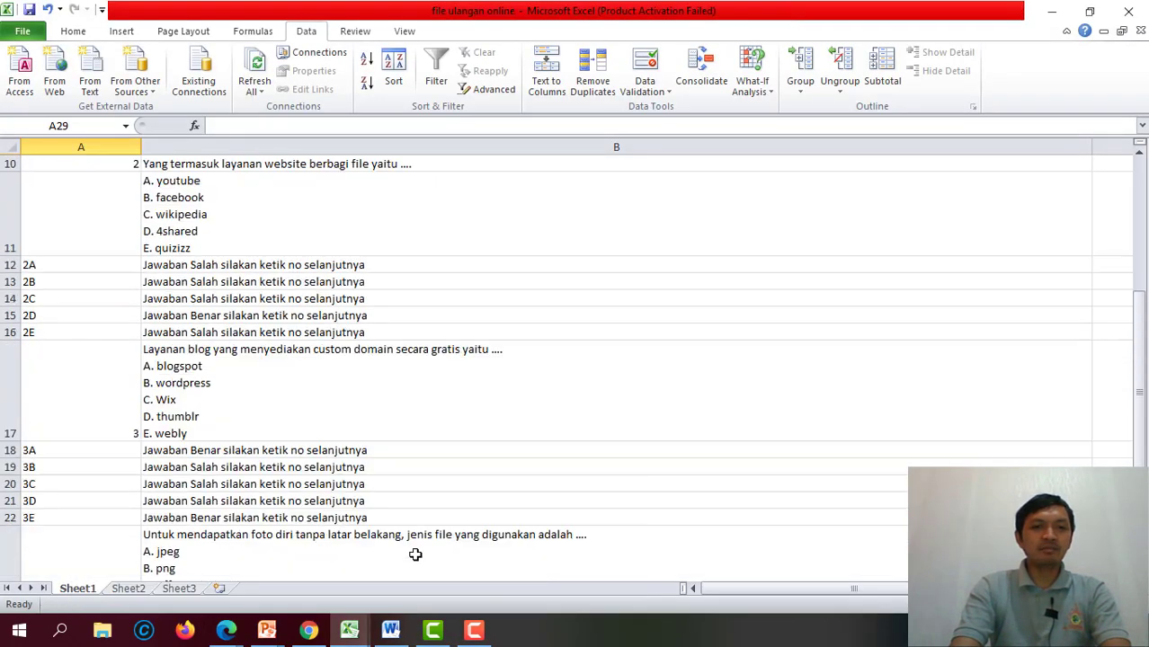
pyautogui.scroll(3, 415, 555)
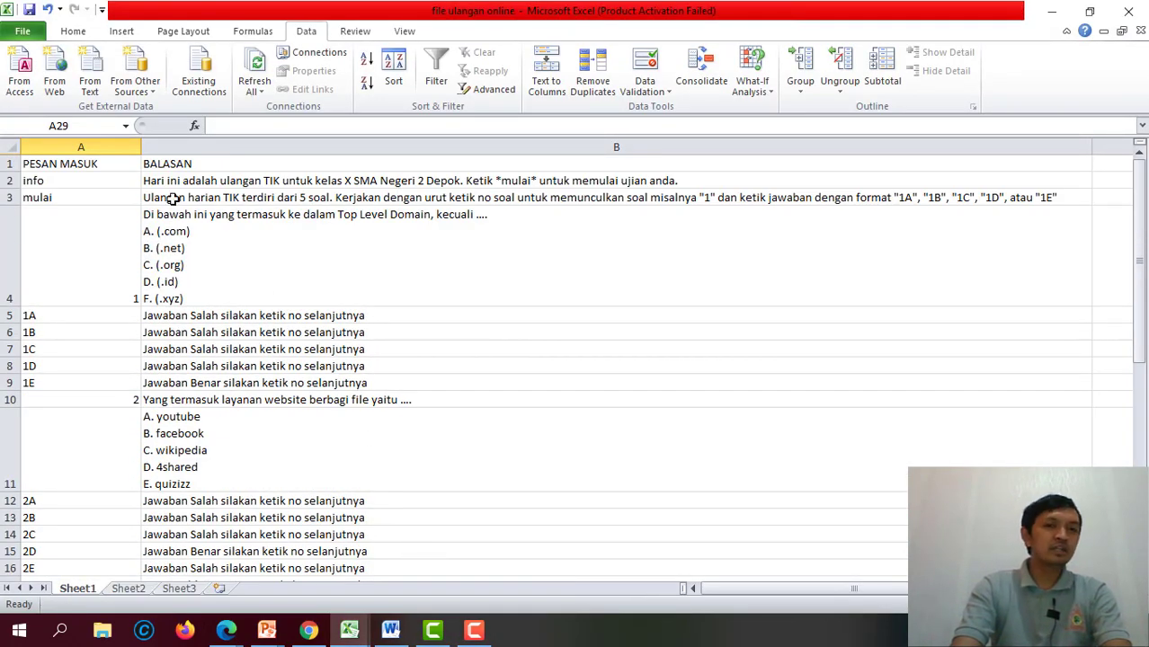
pyautogui.scroll(-5, 149, 232)
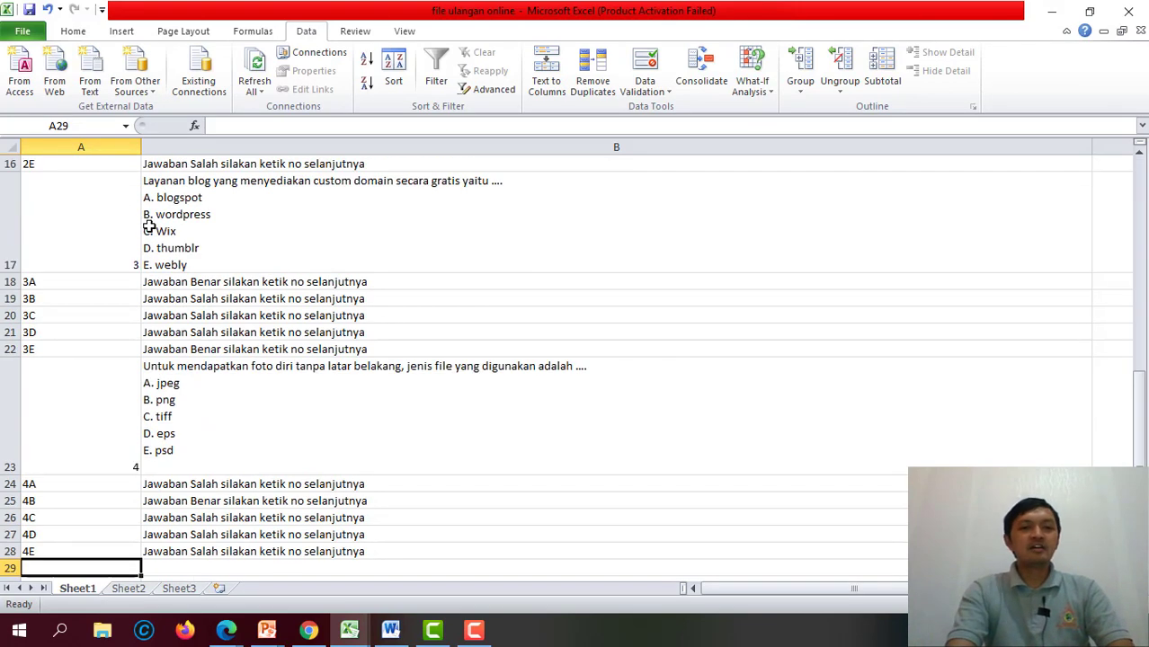
pyautogui.scroll(4, 155, 238)
pyautogui.scroll(1, 160, 241)
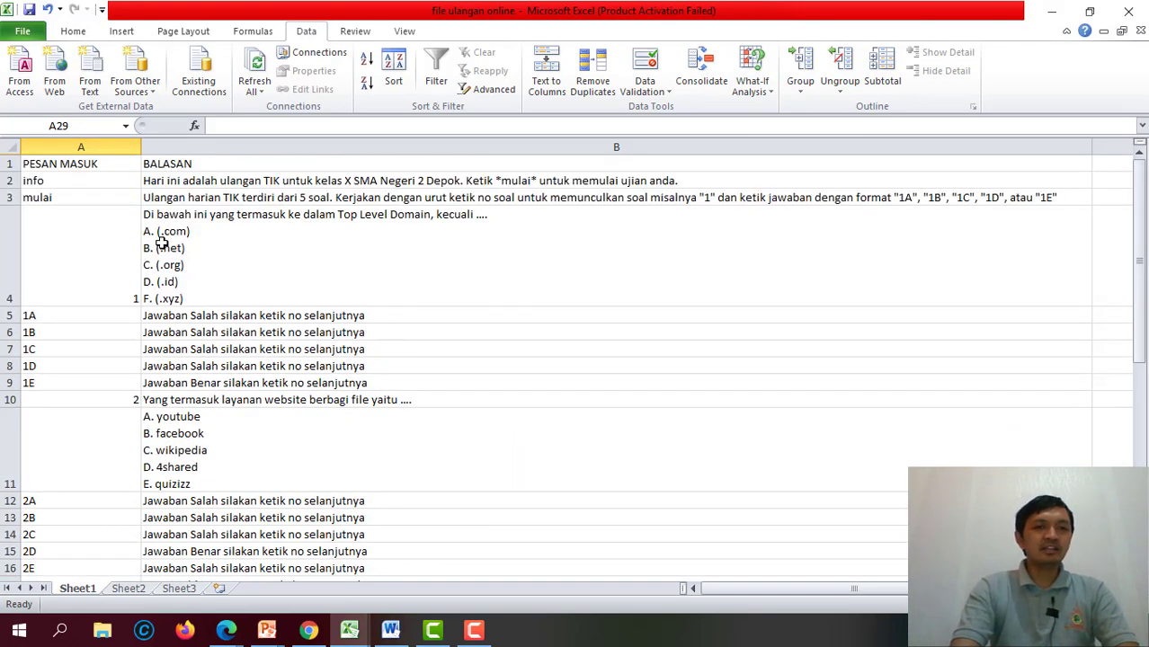
pyautogui.click(82, 146)
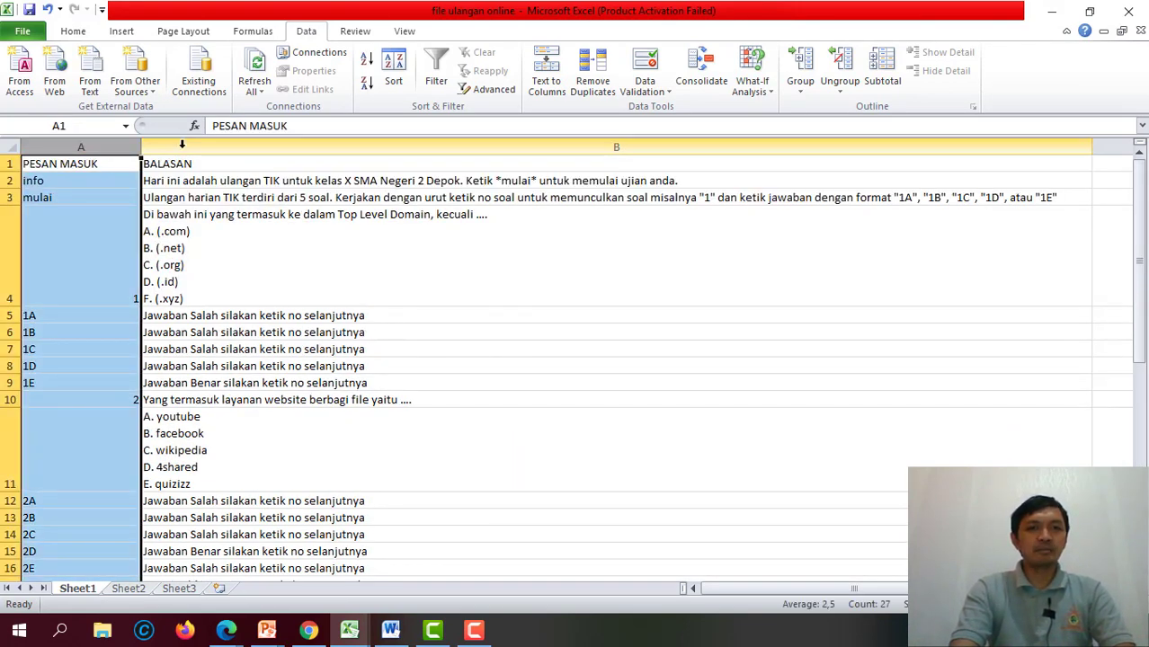
pyautogui.click(182, 145)
pyautogui.click(135, 213)
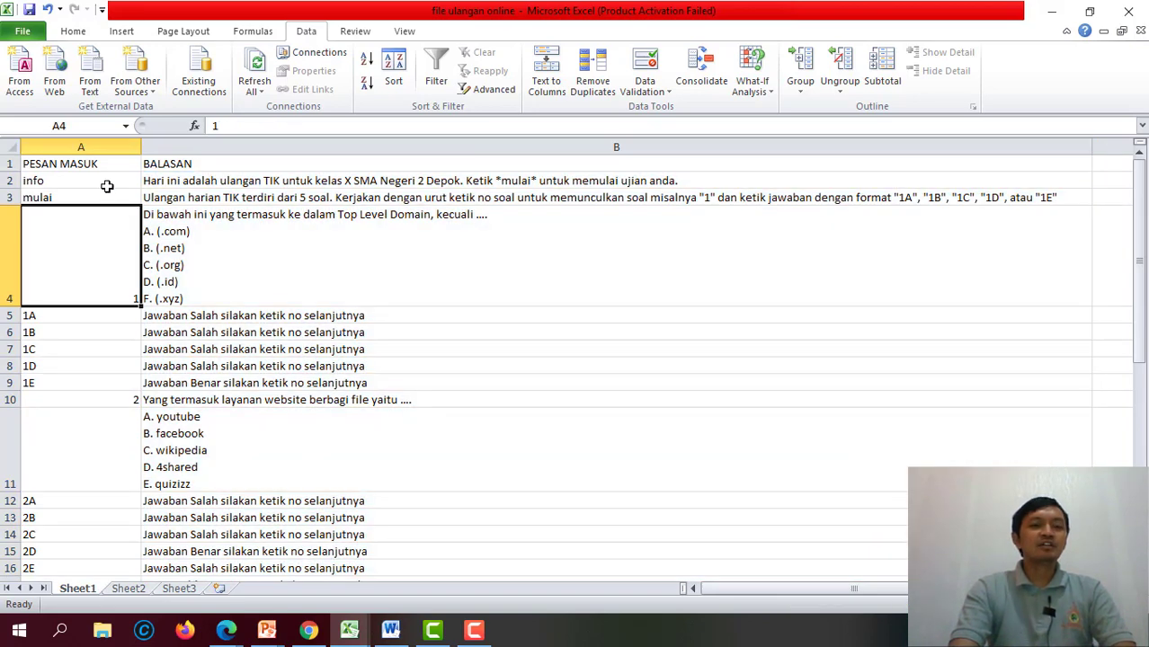
# Select empty cell A29 just below question 4's answer rows.
pyautogui.scroll(-5, 106, 186)
pyautogui.scroll(-3, 106, 187)
pyautogui.scroll(6, 106, 186)
pyautogui.scroll(3, 106, 187)
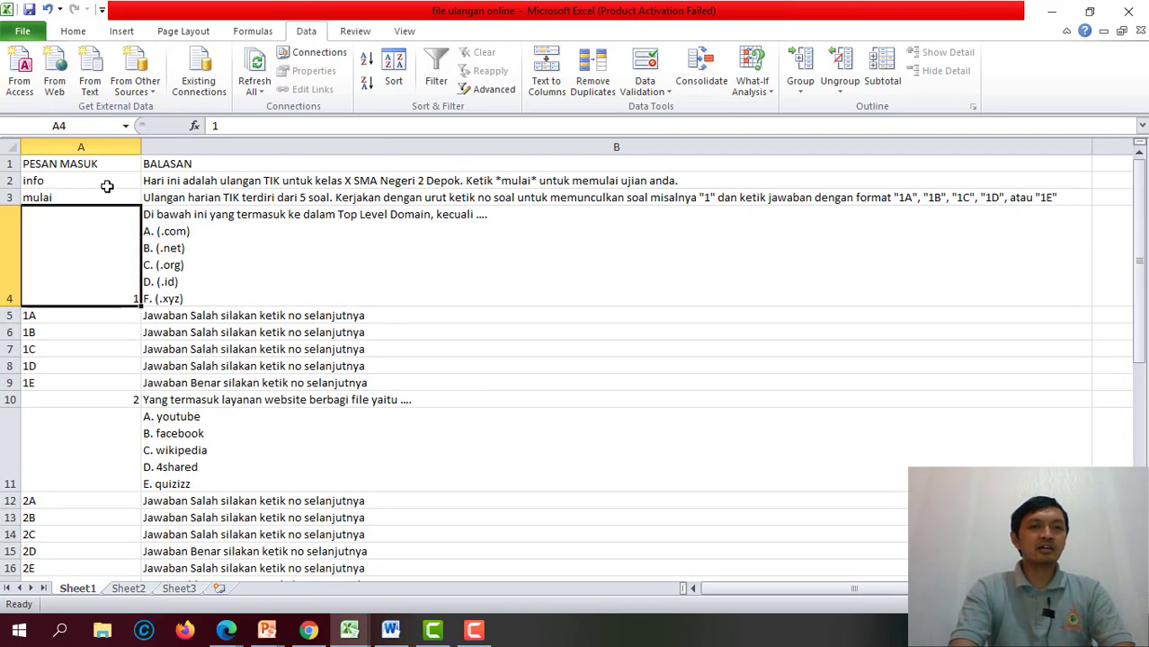
pyautogui.scroll(-8, 106, 186)
pyautogui.scroll(2, 106, 187)
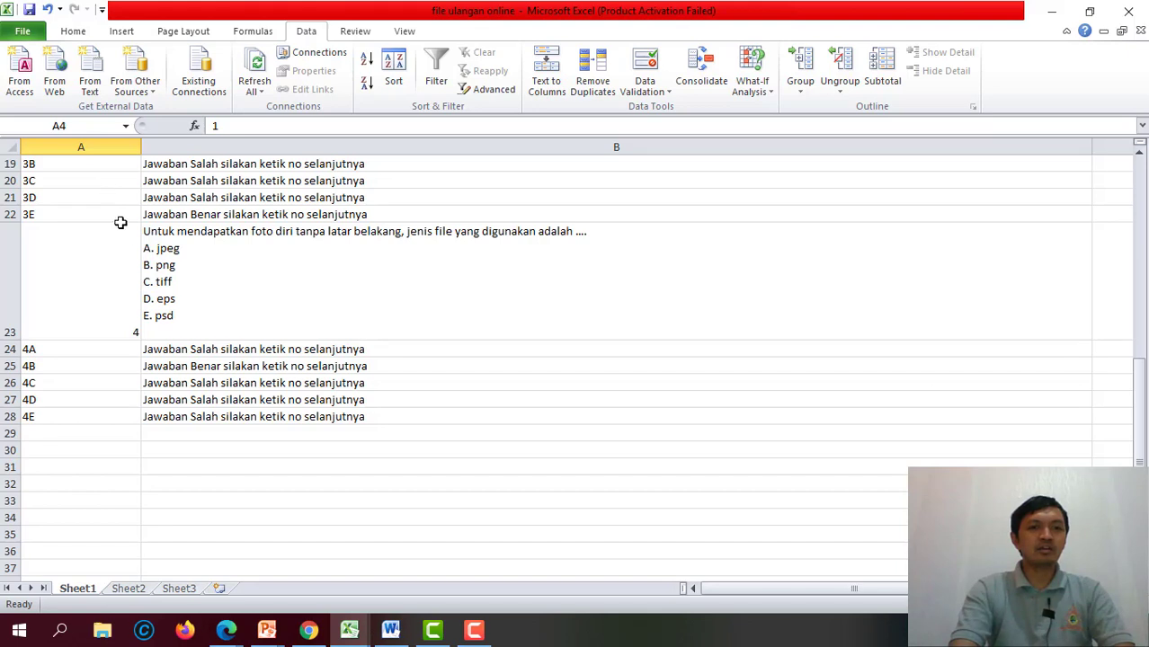
pyautogui.scroll(-1, 118, 221)
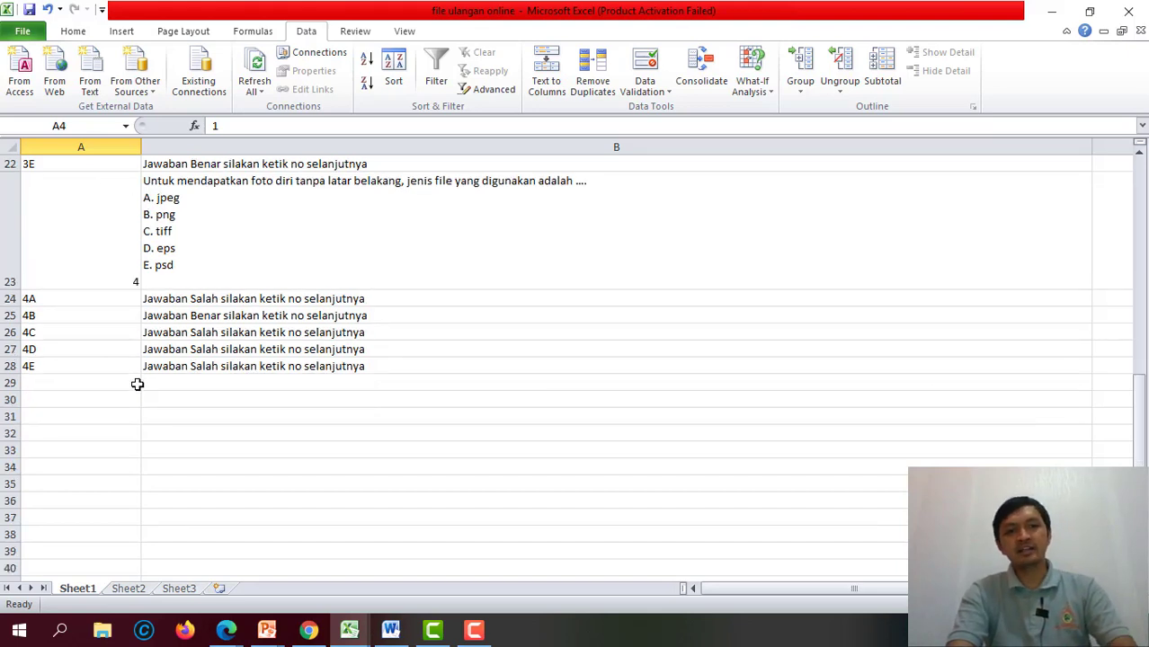
pyautogui.click(137, 384)
# Enter 5 in A29 as question 5's number and go to B29.
pyautogui.write('5')
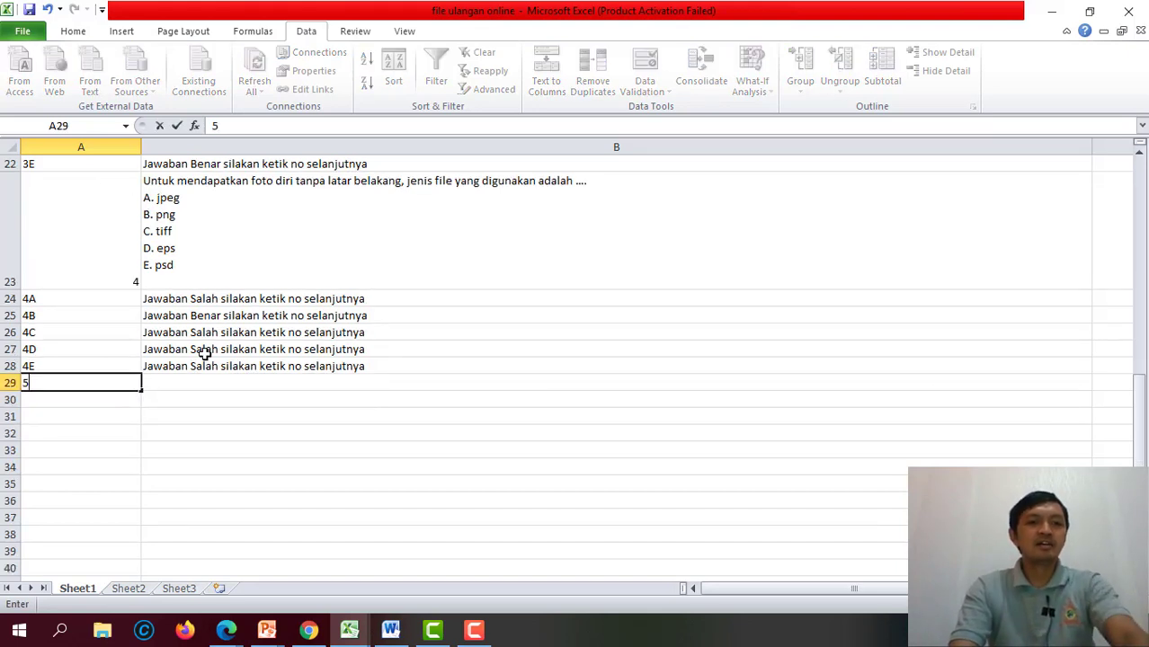
pyautogui.click(208, 384)
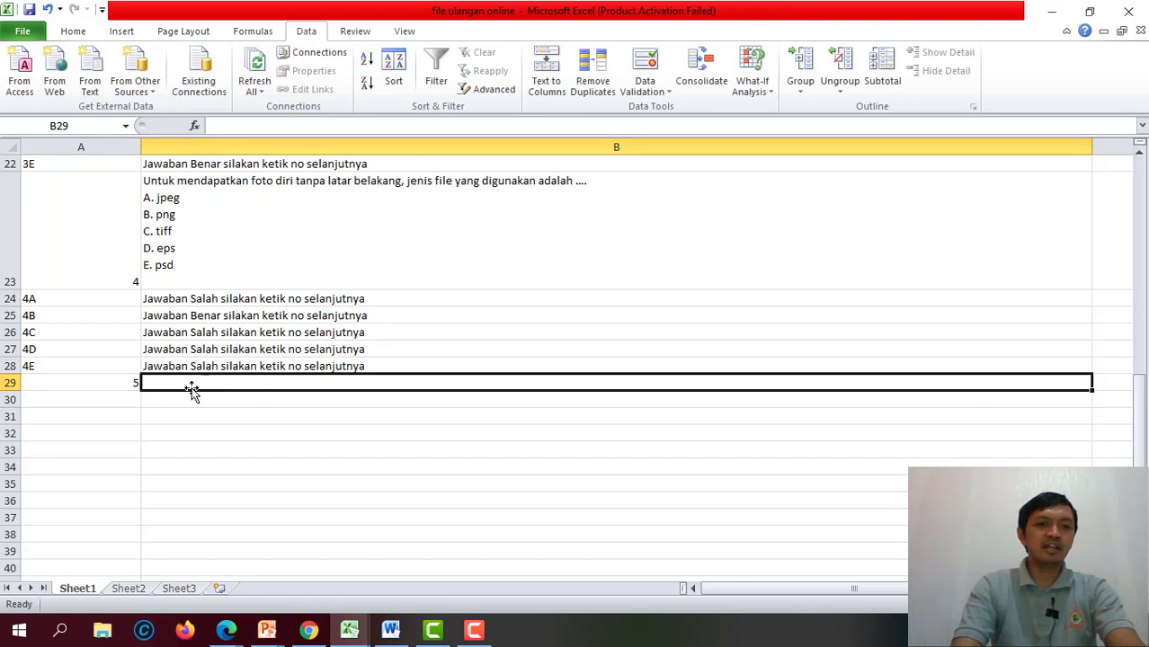
pyautogui.click(131, 384)
pyautogui.click(156, 383)
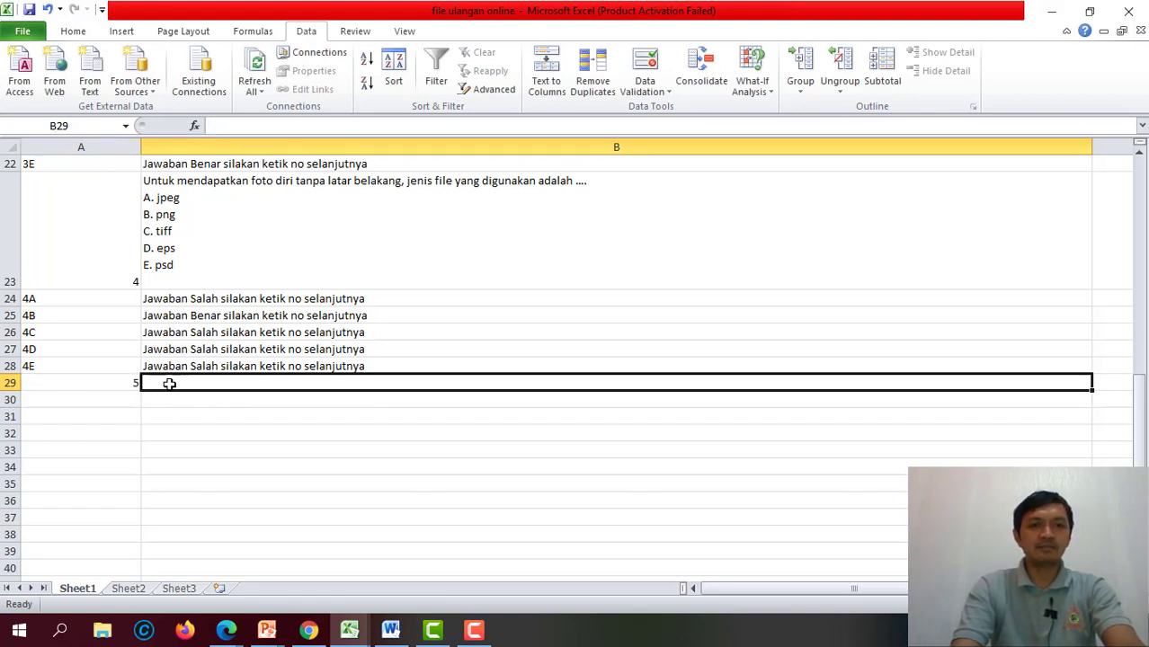
pyautogui.scroll(1, 176, 384)
pyautogui.scroll(-1, 176, 384)
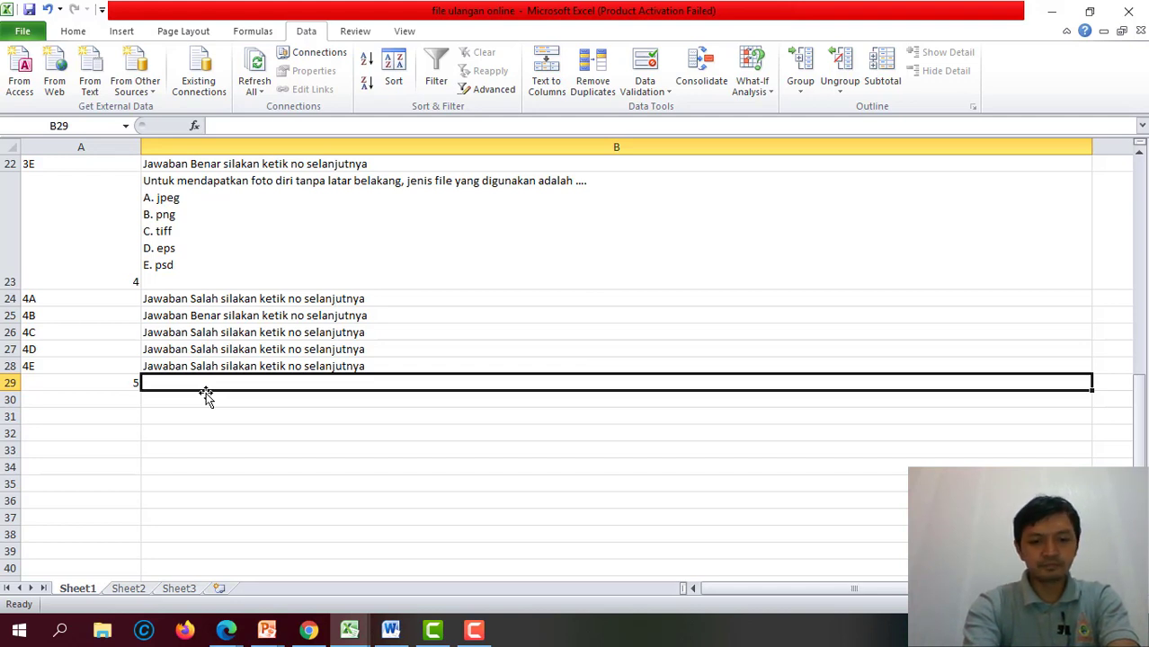
# Write 'Aplikasi android memiliki ekstensi file ....' in B29 and start a new line in the cell.
pyautogui.write('aP')
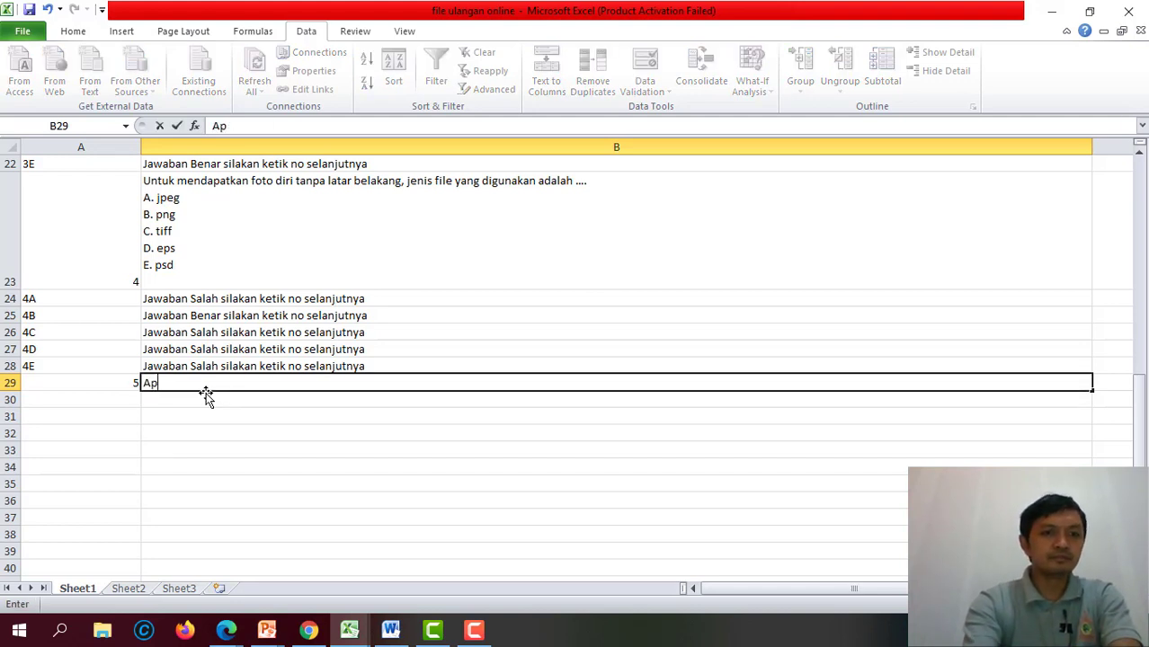
pyautogui.press('BackSpace')
pyautogui.press('BackSpace')
pyautogui.write('Aplikasi')
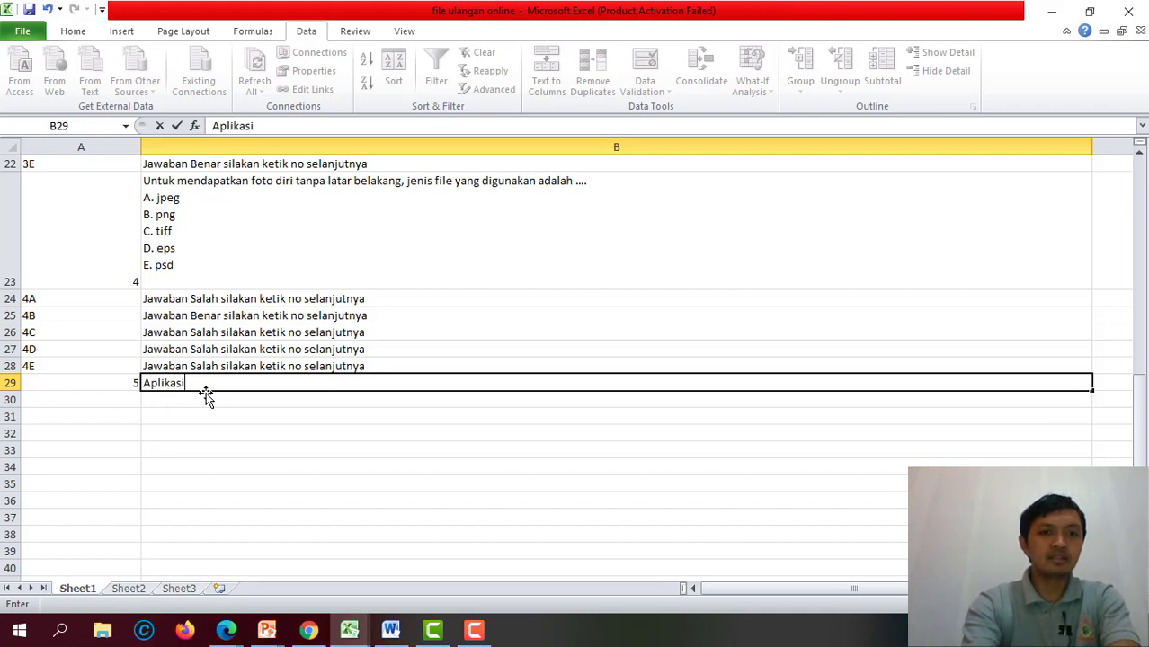
pyautogui.write(' android m')
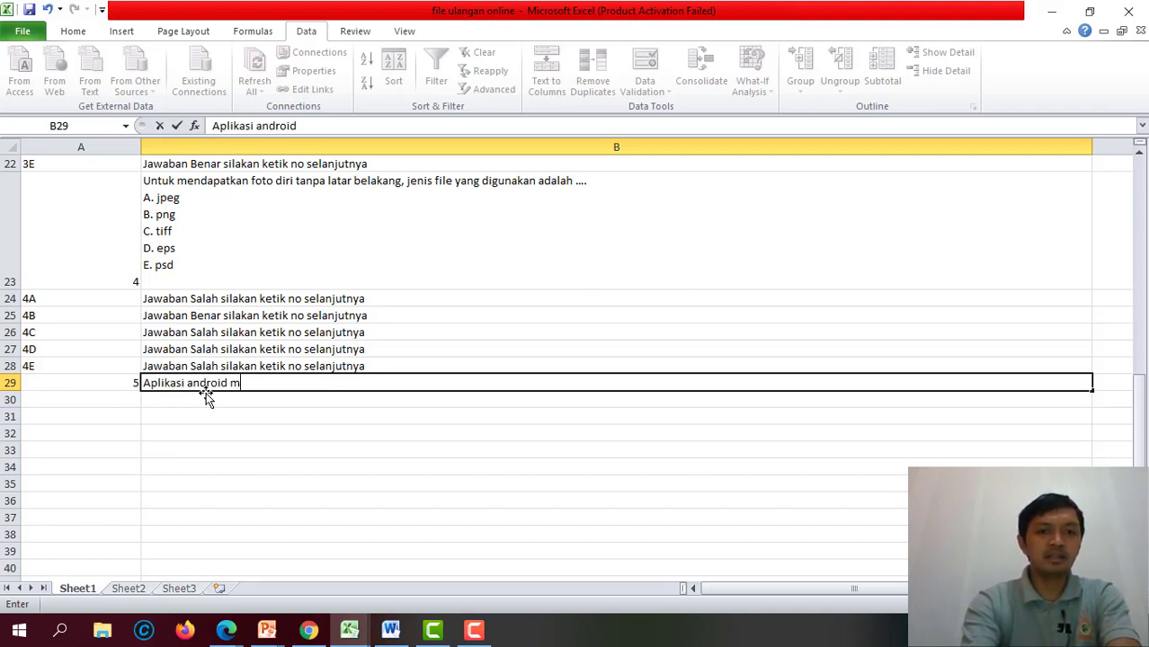
pyautogui.write('emiliki ')
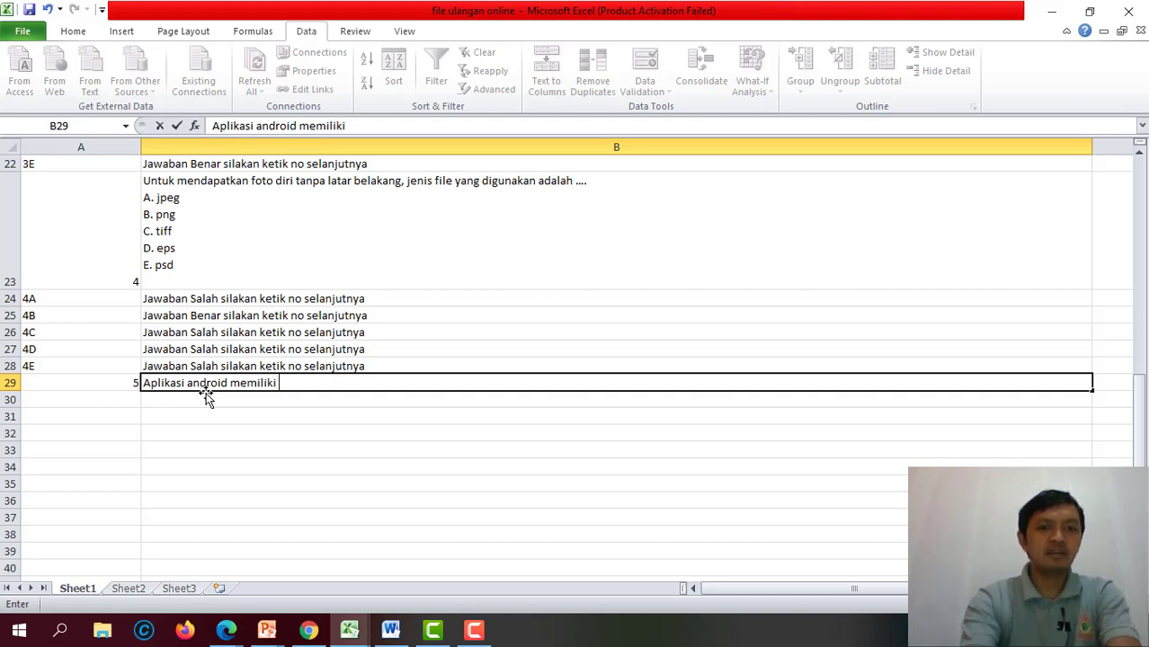
pyautogui.write('ekstensi file ....')
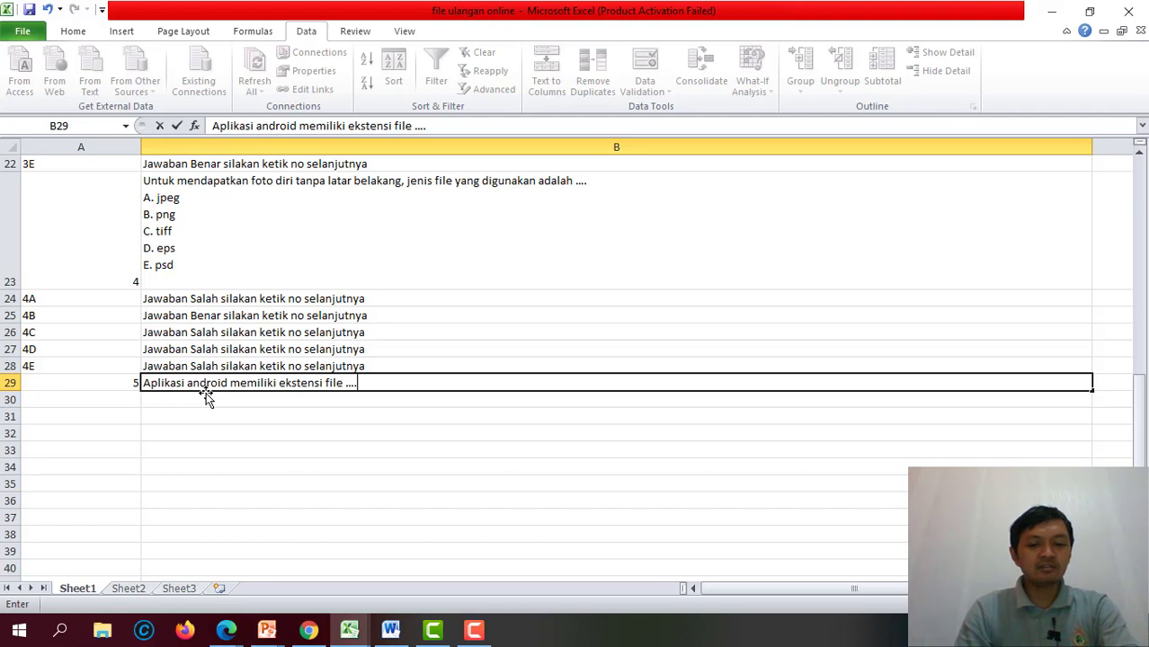
pyautogui.hotkey('alt', 'Return')
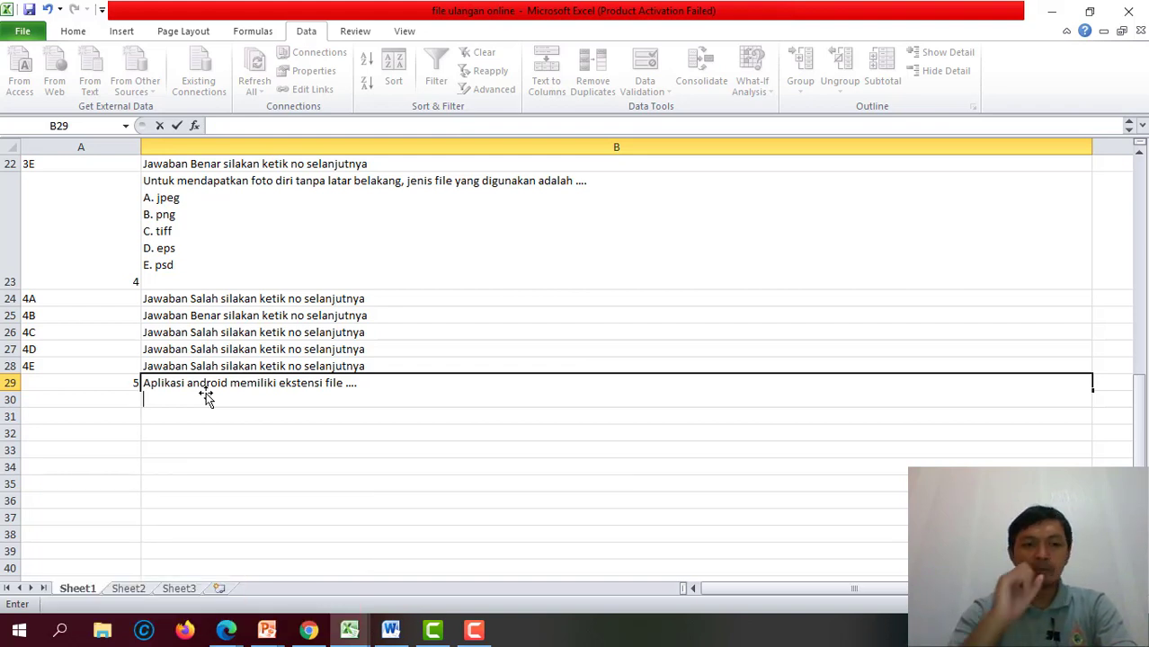
# Add options 'A. exe', 'B. bmp' and 'C. apk' on separate lines in B29.
pyautogui.write('A')
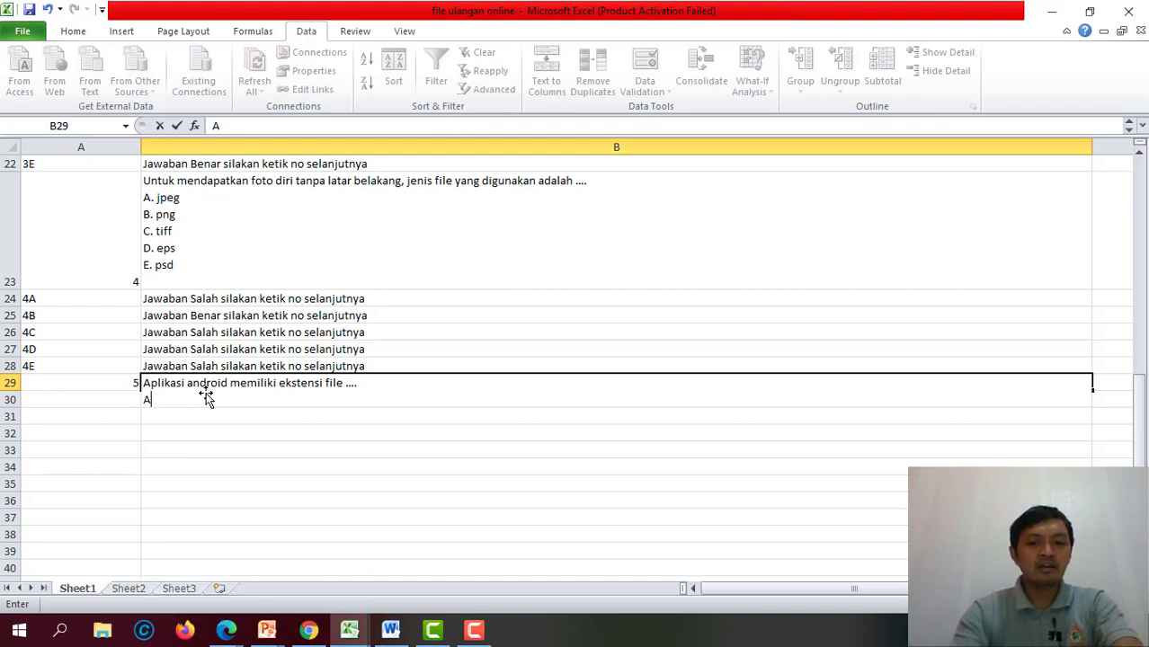
pyautogui.write('. ex')
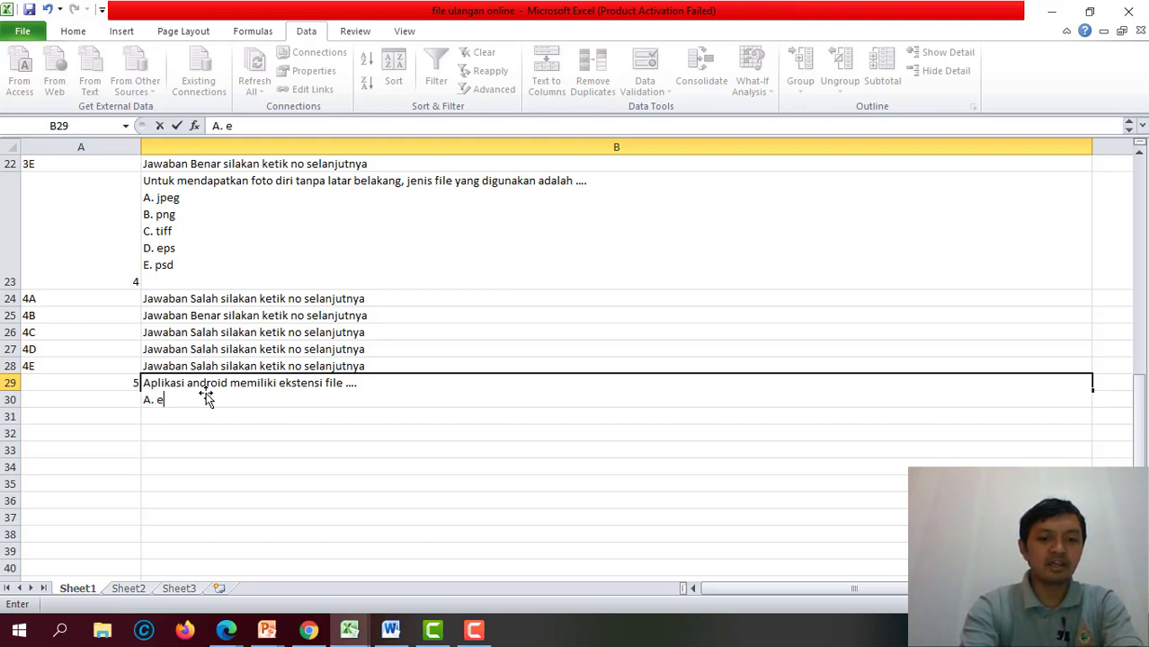
pyautogui.write('e')
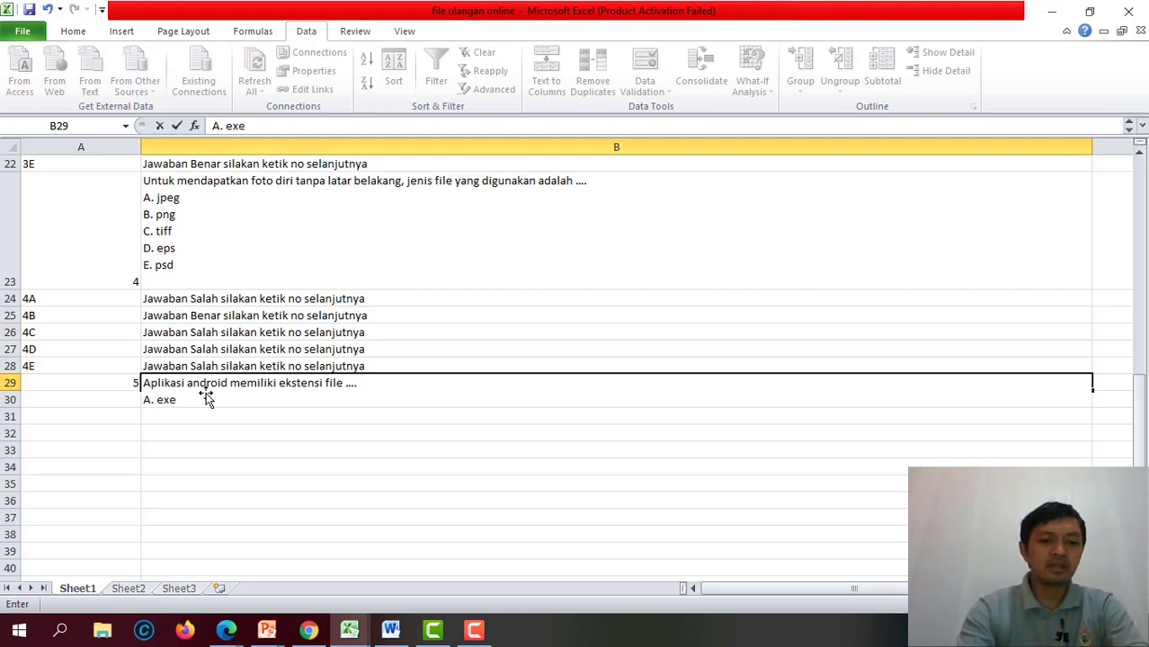
pyautogui.hotkey('alt', 'Return')
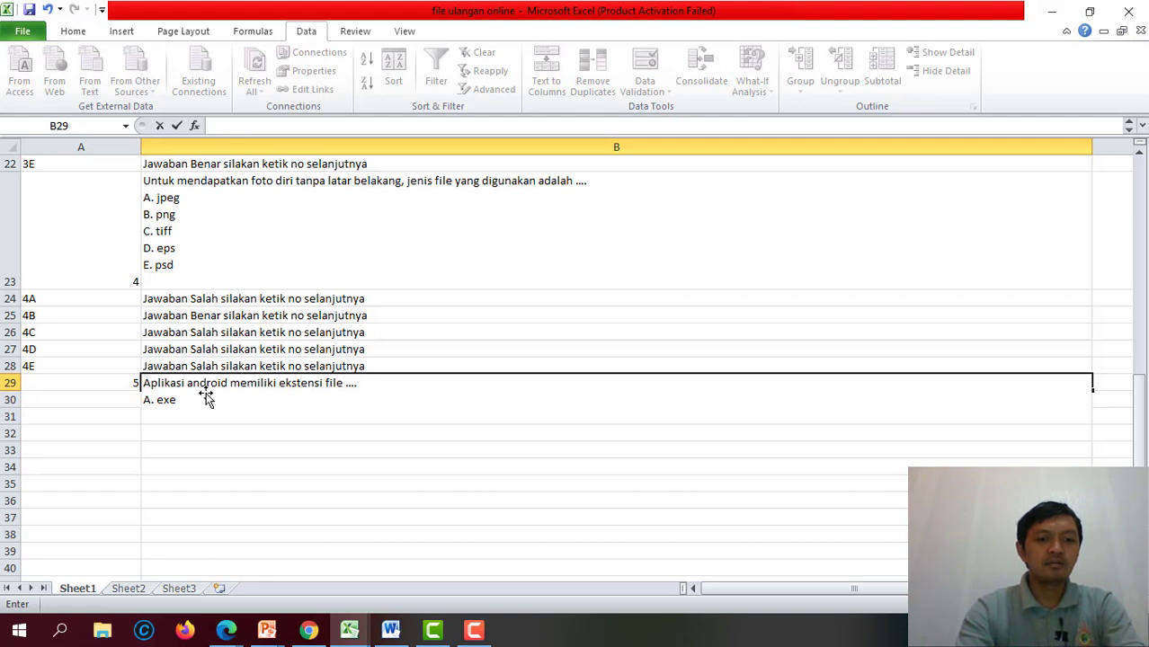
pyautogui.write('B. ')
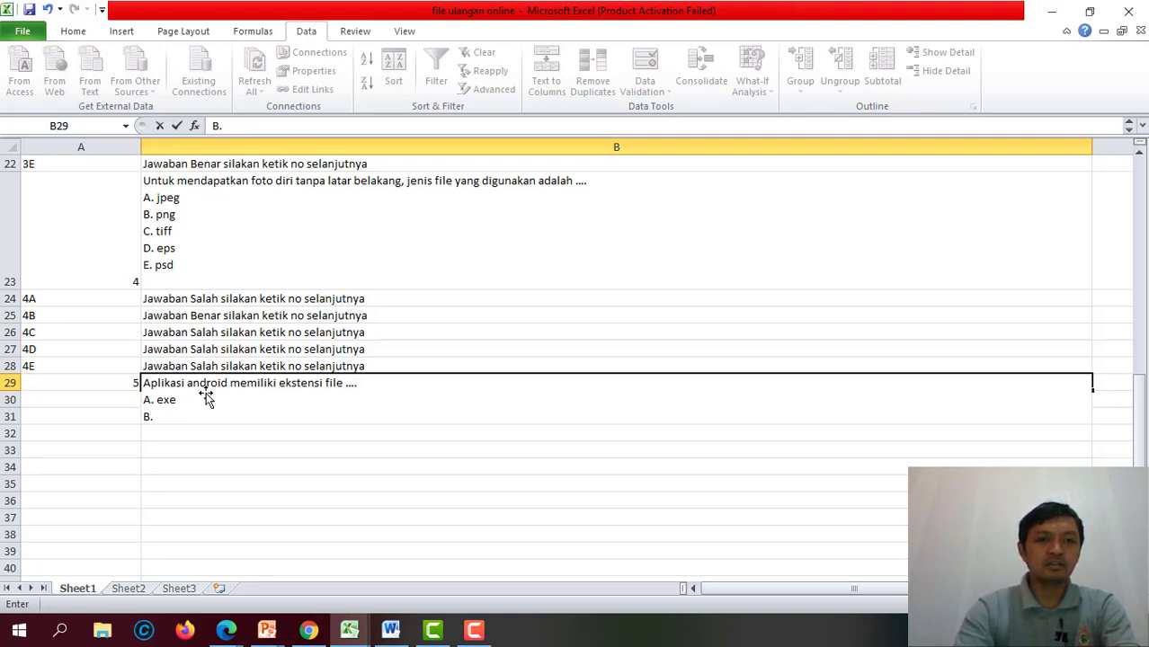
pyautogui.write('bmp')
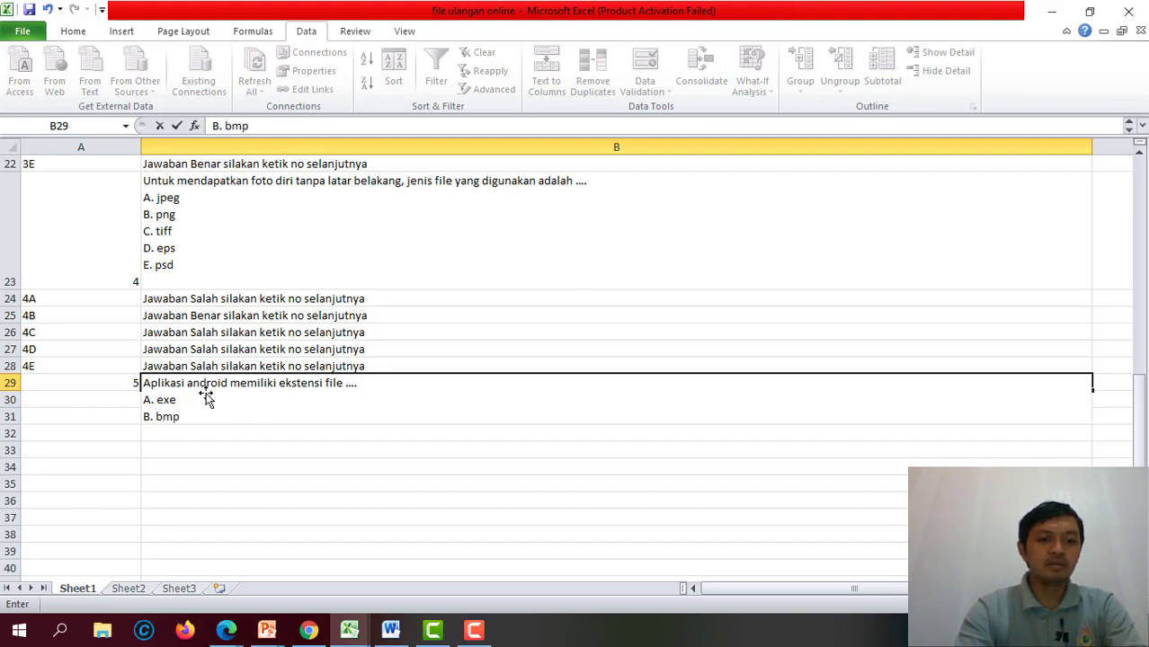
pyautogui.hotkey('alt', 'Return')
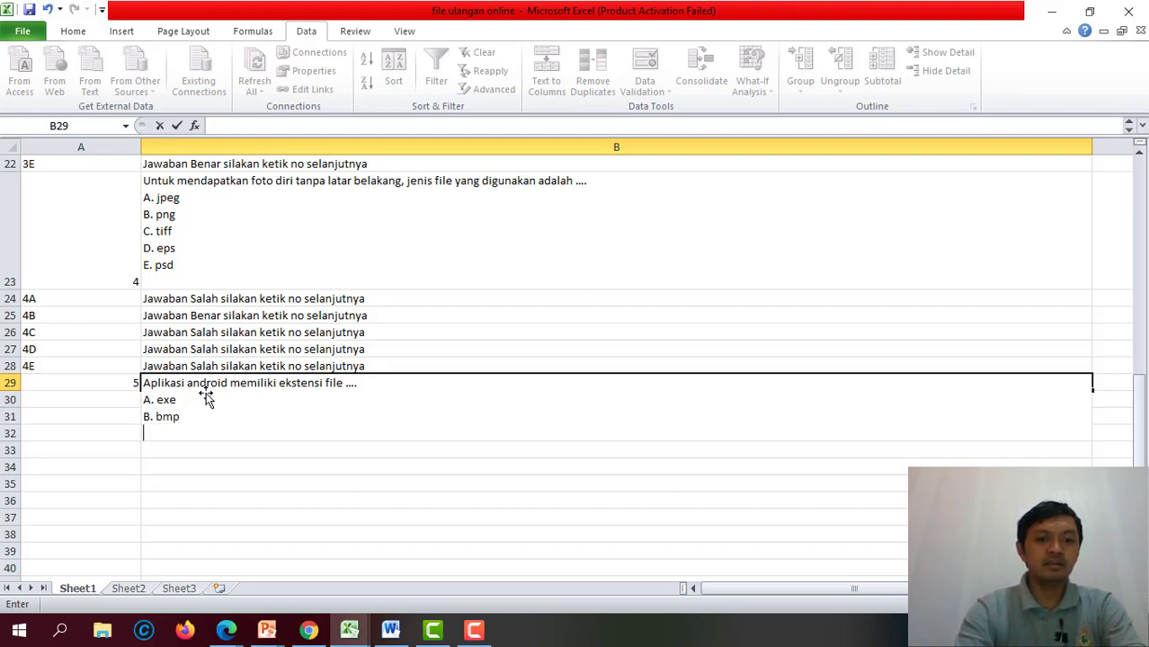
pyautogui.write('C.')
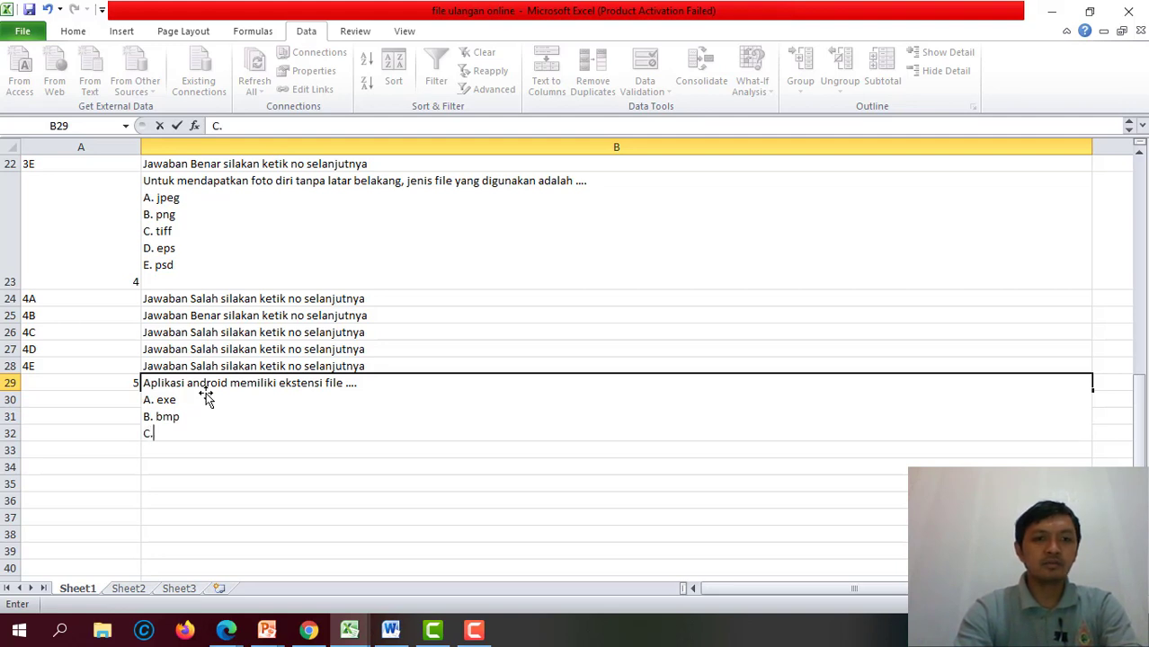
pyautogui.write(' apk')
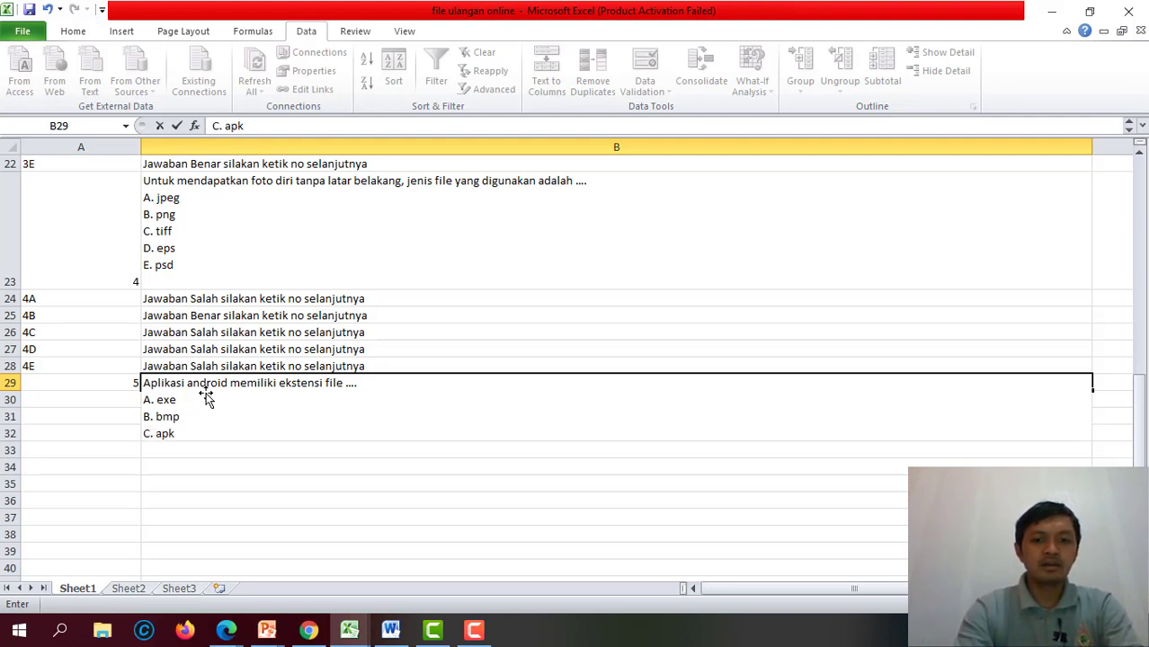
pyautogui.hotkey('alt', 'Return')
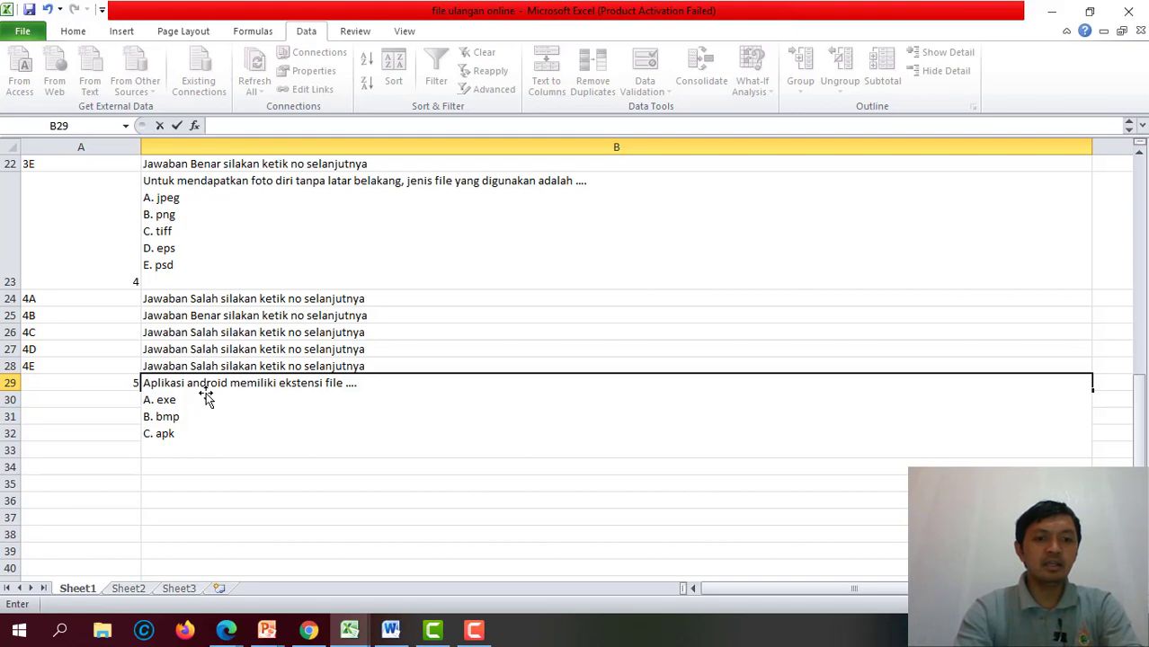
# Add options 'D. bat' and 'E. jpeg' and commit cell B29.
pyautogui.write('D.')
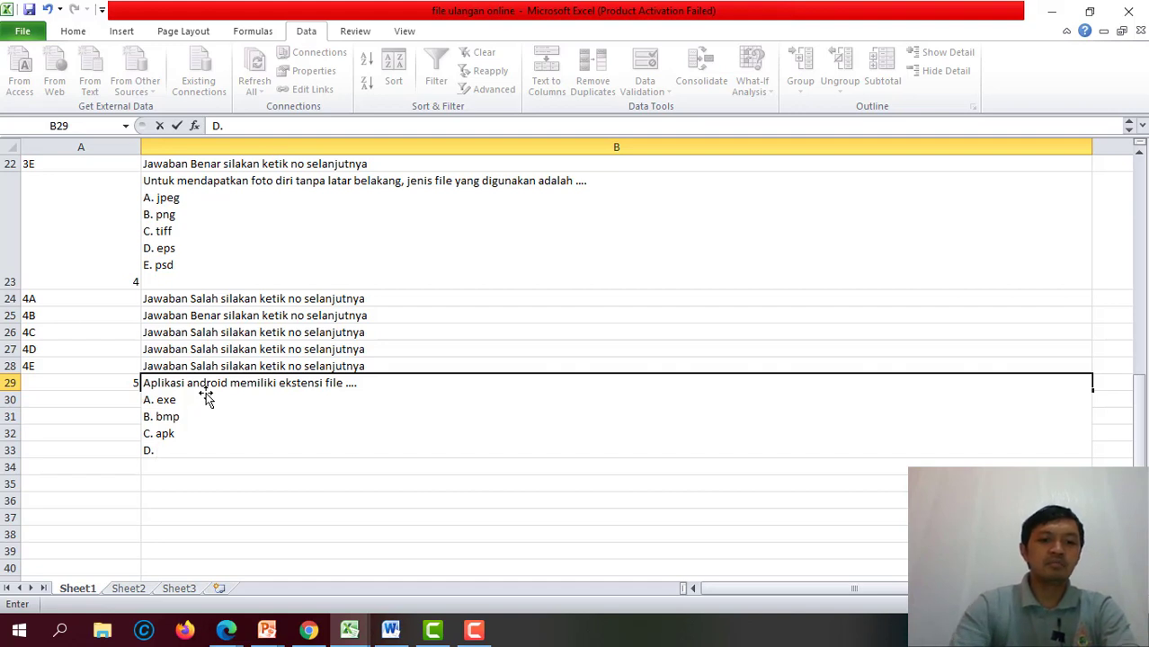
pyautogui.write(' bat')
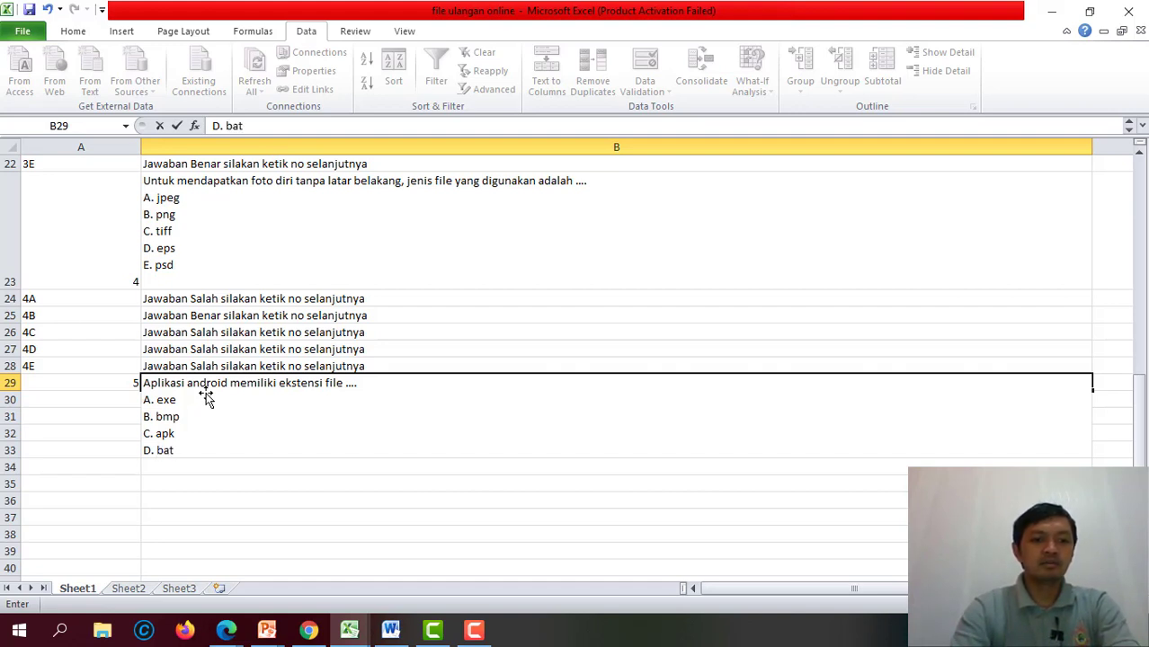
pyautogui.hotkey('alt', 'Return')
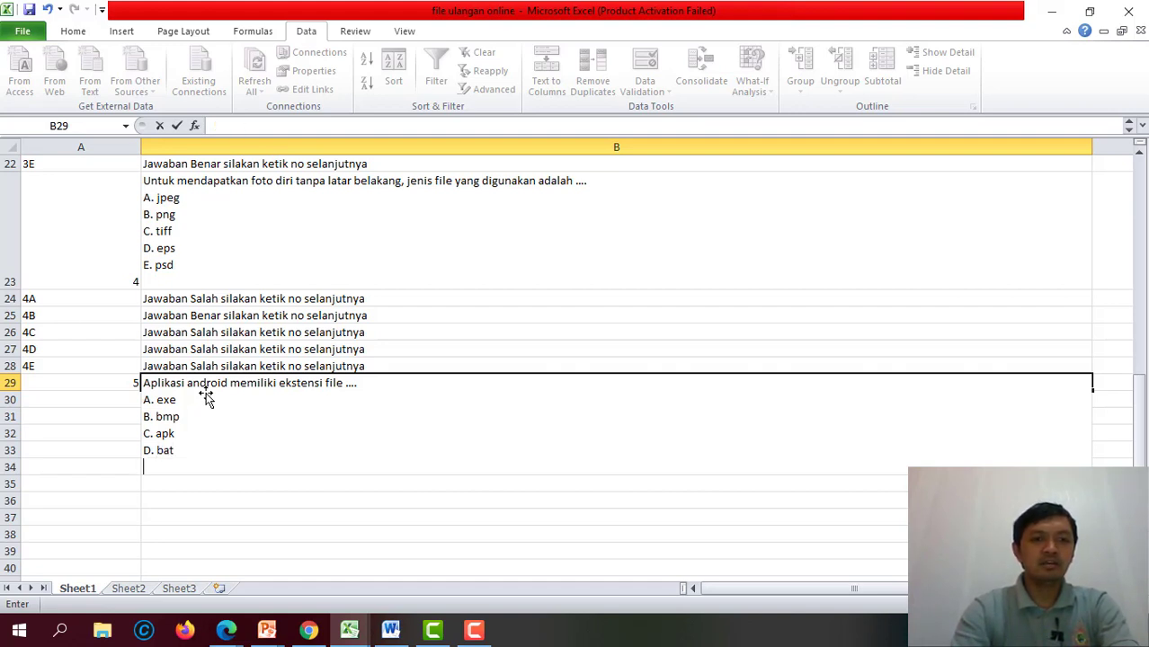
pyautogui.write('E.')
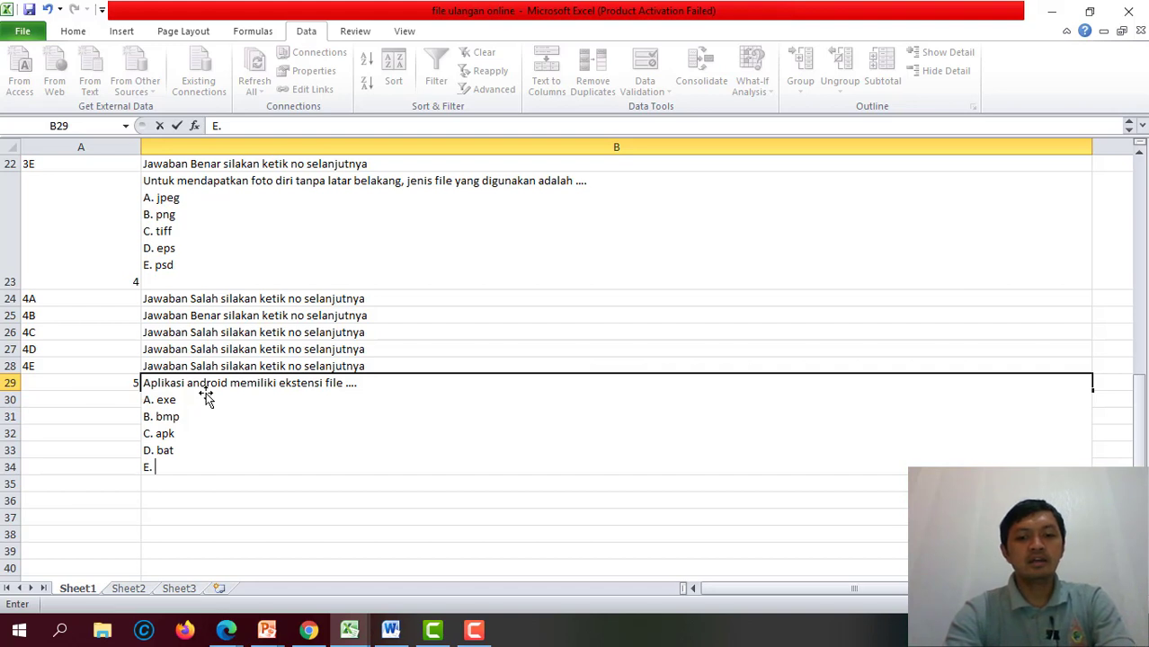
pyautogui.write(' jep')
pyautogui.press('BackSpace')
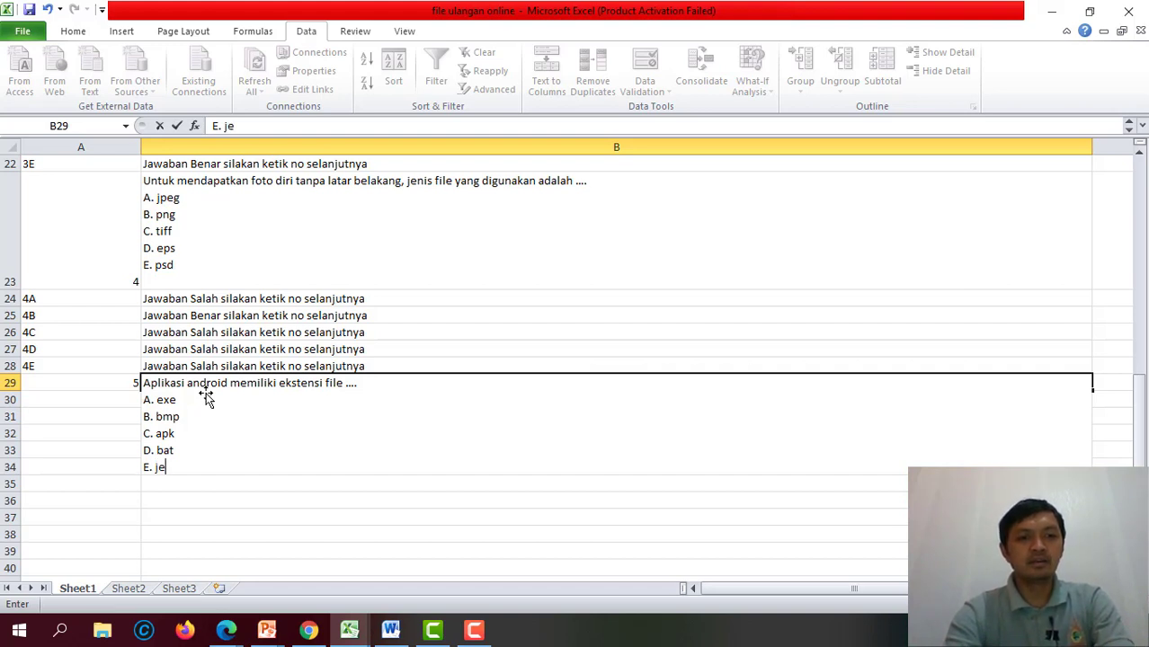
pyautogui.press('BackSpace')
pyautogui.write('peg')
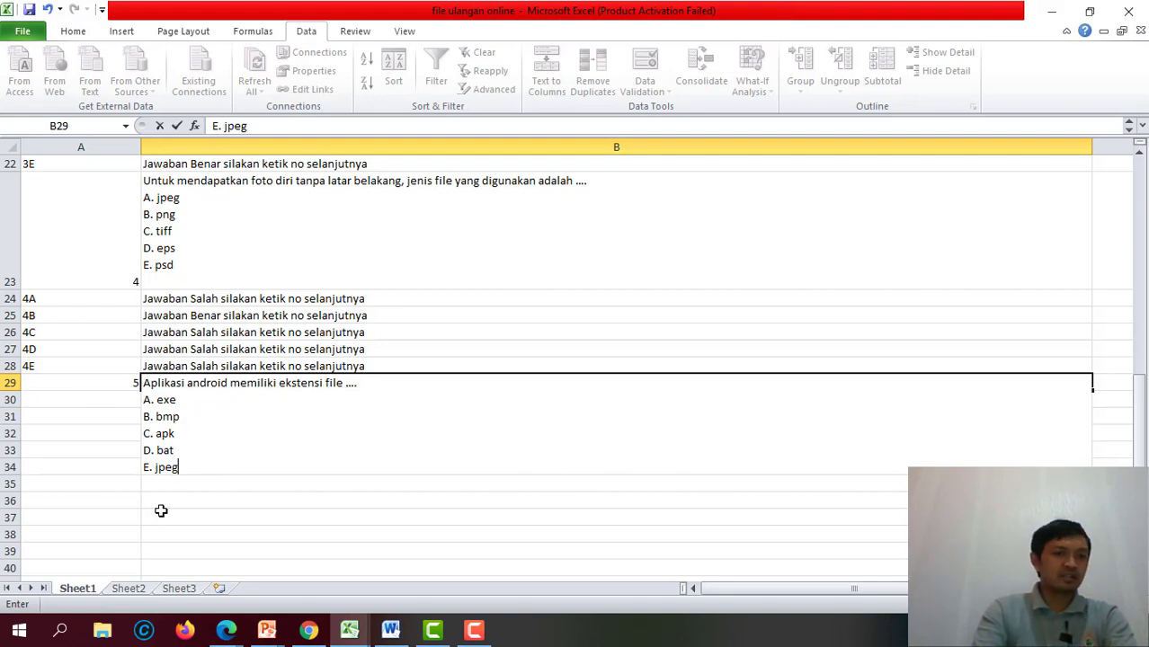
pyautogui.moveTo(161, 506); pyautogui.dragTo(158, 493)
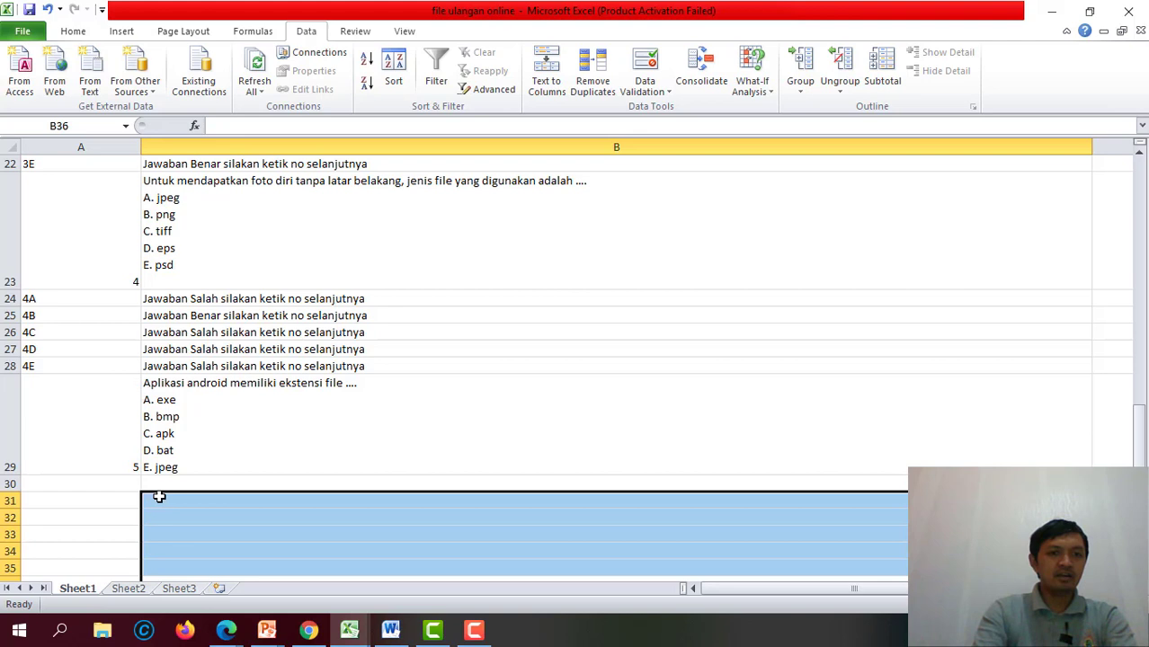
pyautogui.click(129, 434)
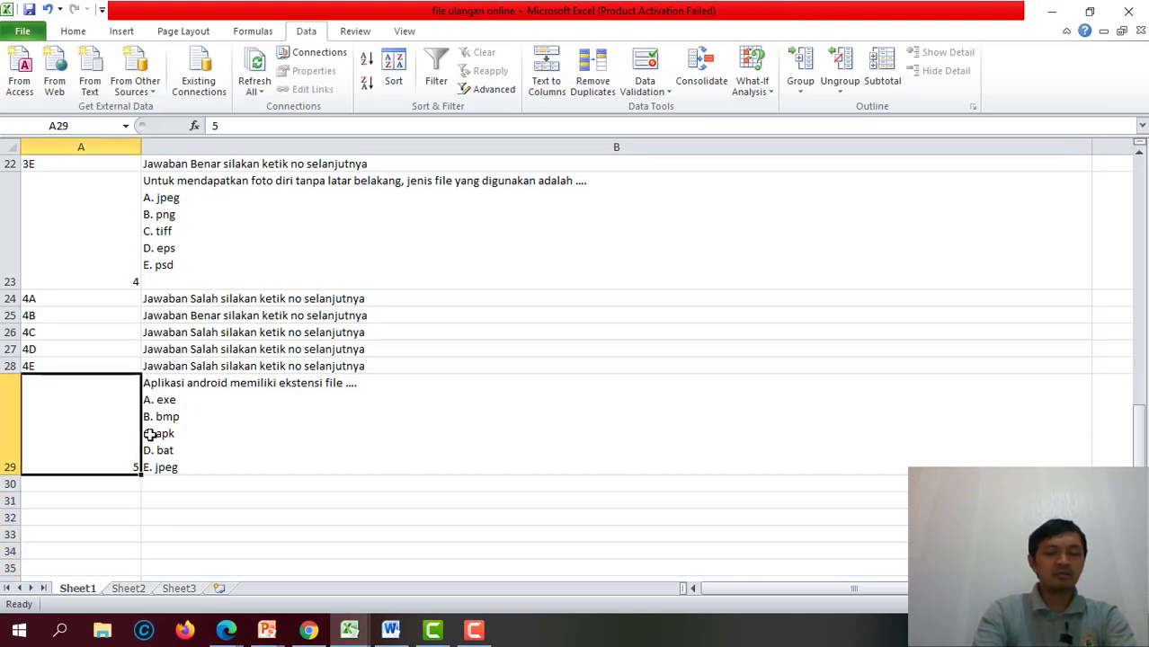
pyautogui.scroll(-1, 150, 434)
pyautogui.scroll(1, 150, 434)
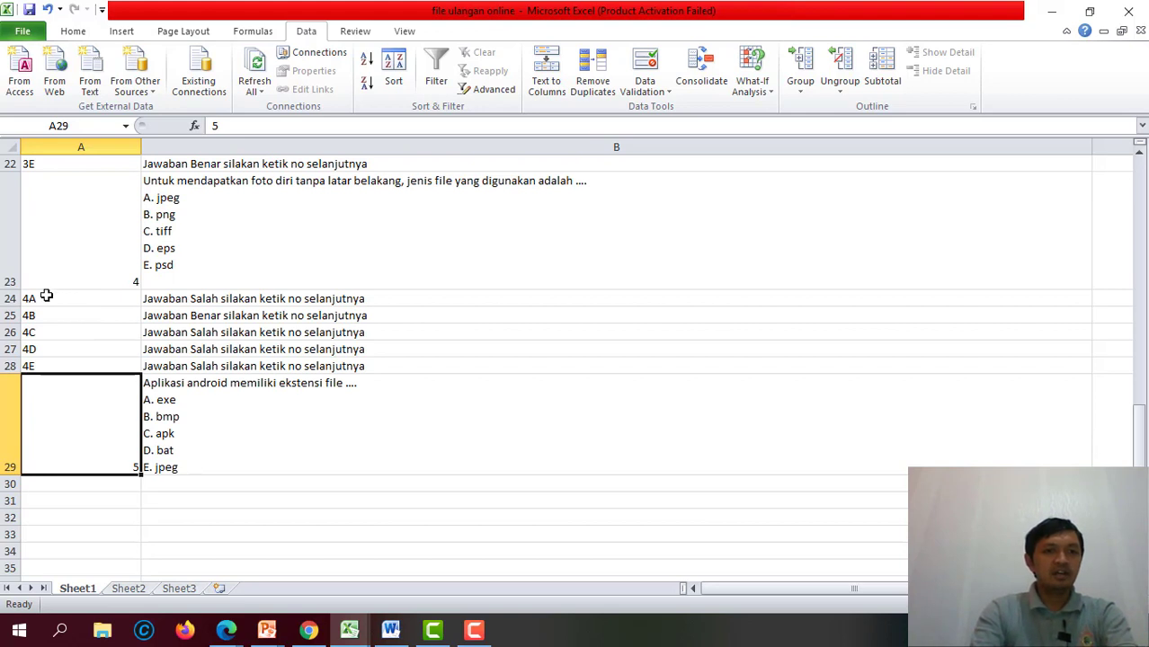
pyautogui.moveTo(54, 298); pyautogui.dragTo(185, 312)
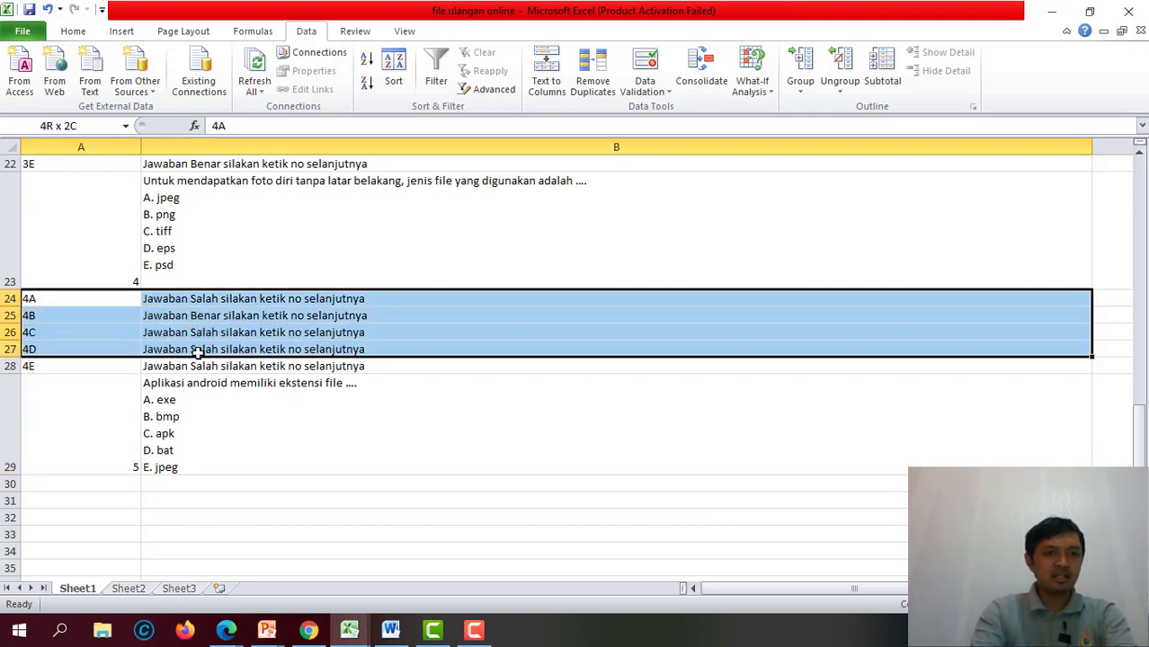
# Copy question 4's answer rows A24:B28 and paste them starting at A30.
pyautogui.moveTo(200, 329); pyautogui.dragTo(196, 362)
pyautogui.hotkey('ctrl', 'c')
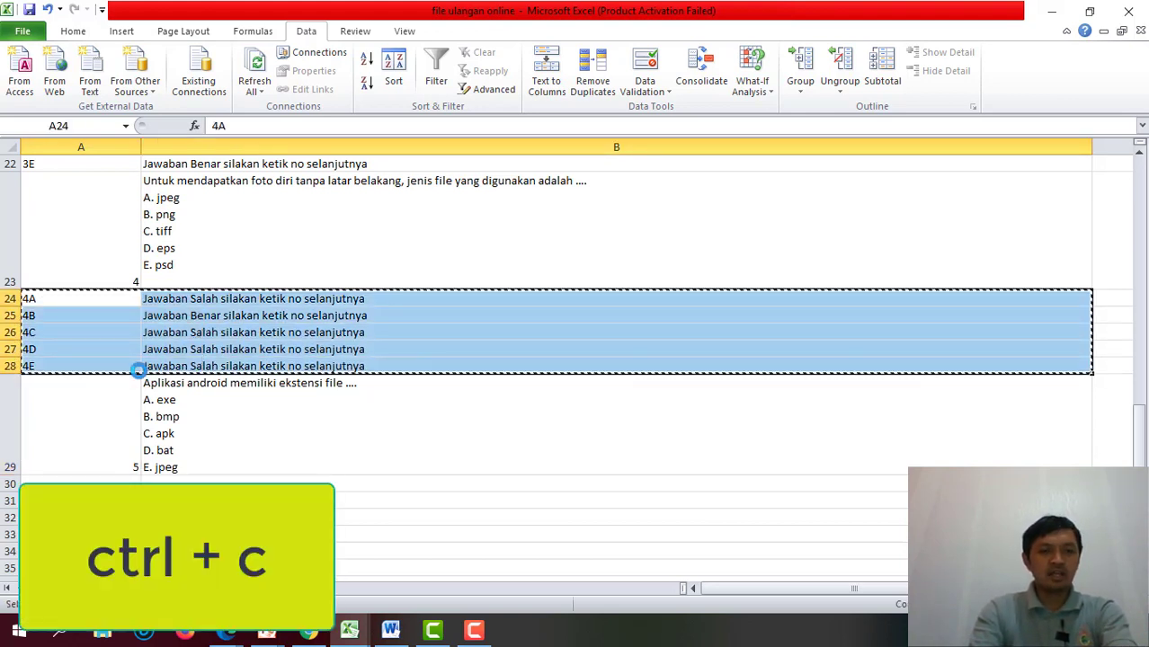
pyautogui.scroll(-2, 98, 389)
pyautogui.click(58, 281)
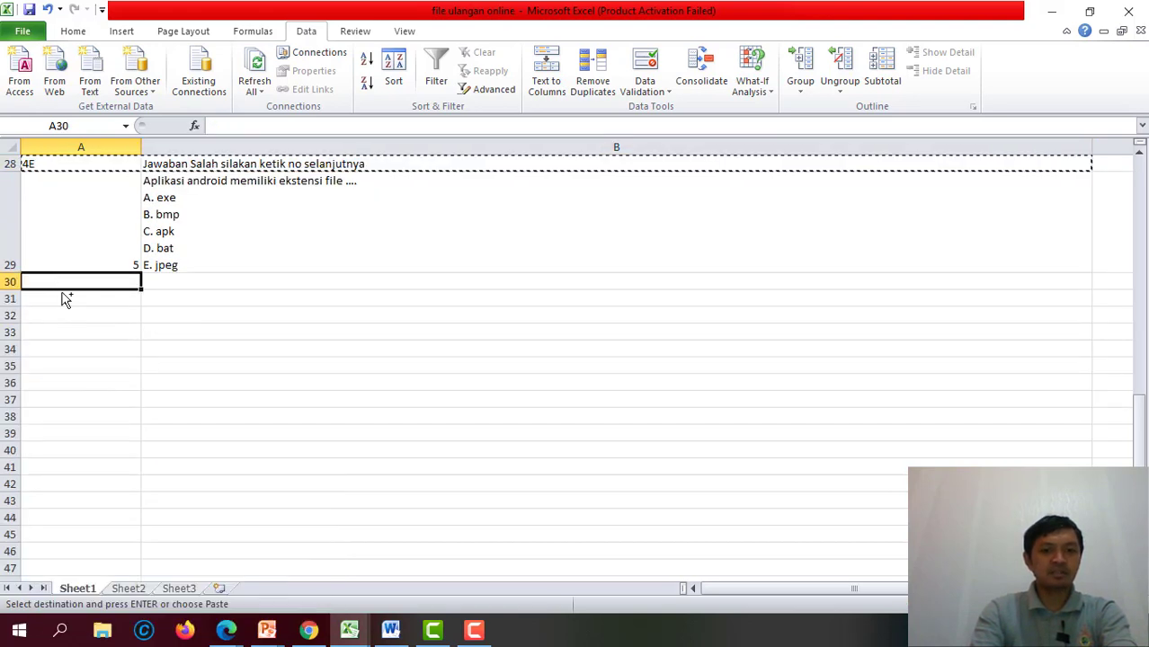
pyautogui.hotkey('ctrl', 'v')
# Check the pasted 4A–4E labels and select them in column A.
pyautogui.scroll(3, 117, 355)
pyautogui.scroll(-1, 121, 364)
pyautogui.scroll(-1, 99, 378)
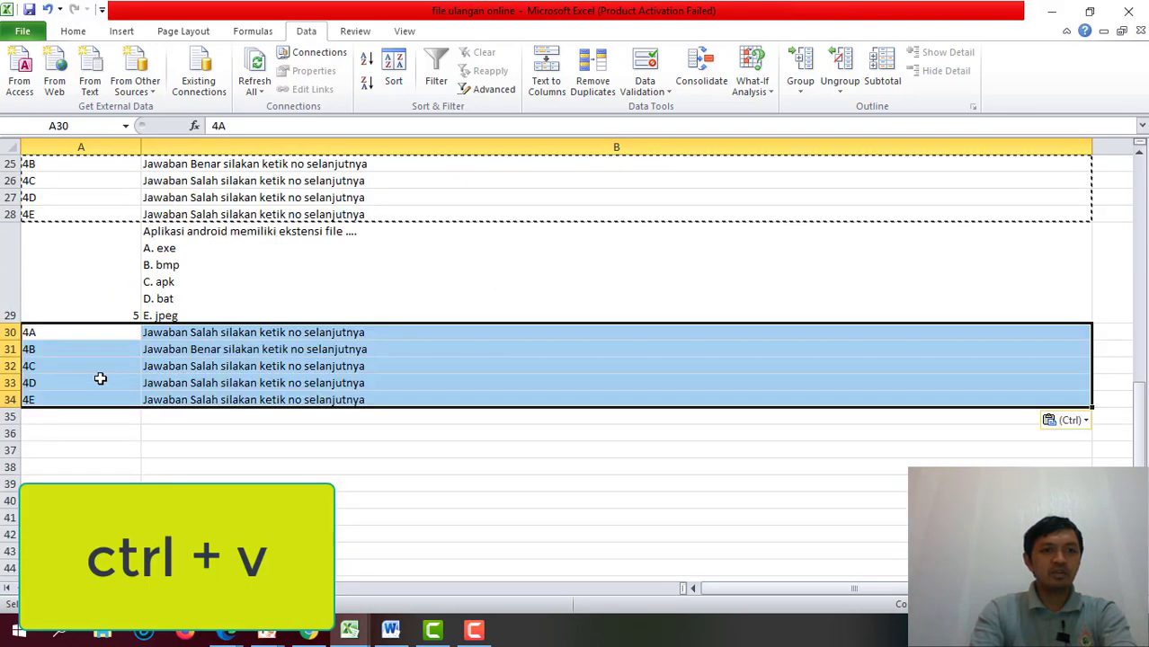
pyautogui.click(62, 415)
pyautogui.click(46, 333)
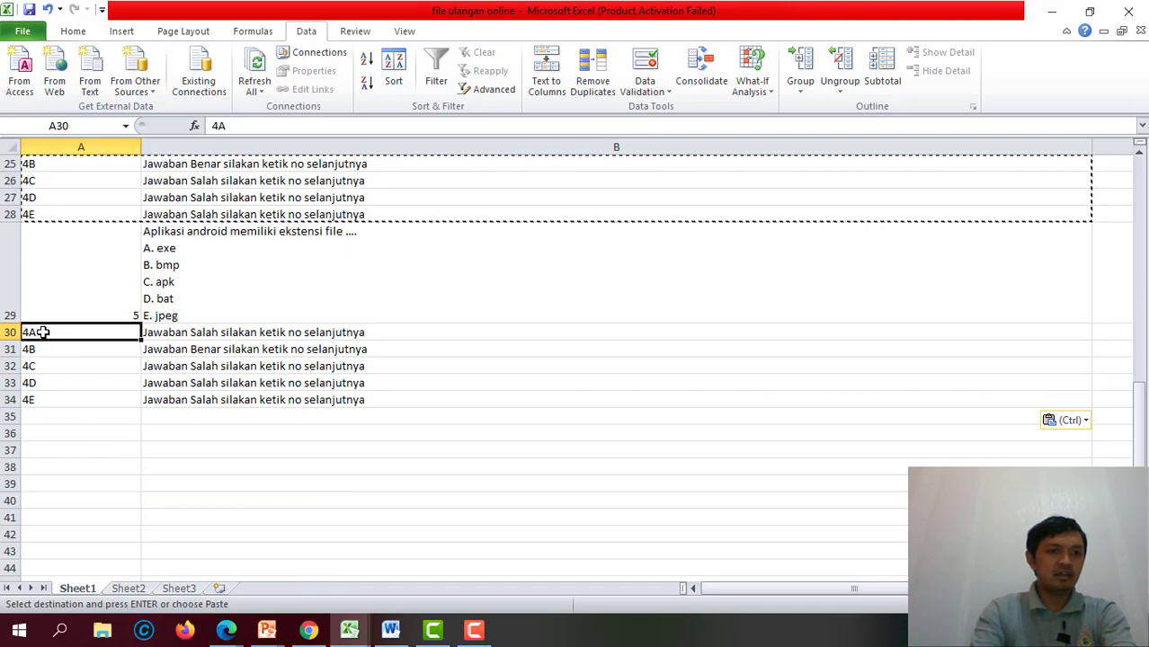
pyautogui.click(30, 350)
pyautogui.click(31, 366)
pyautogui.click(33, 383)
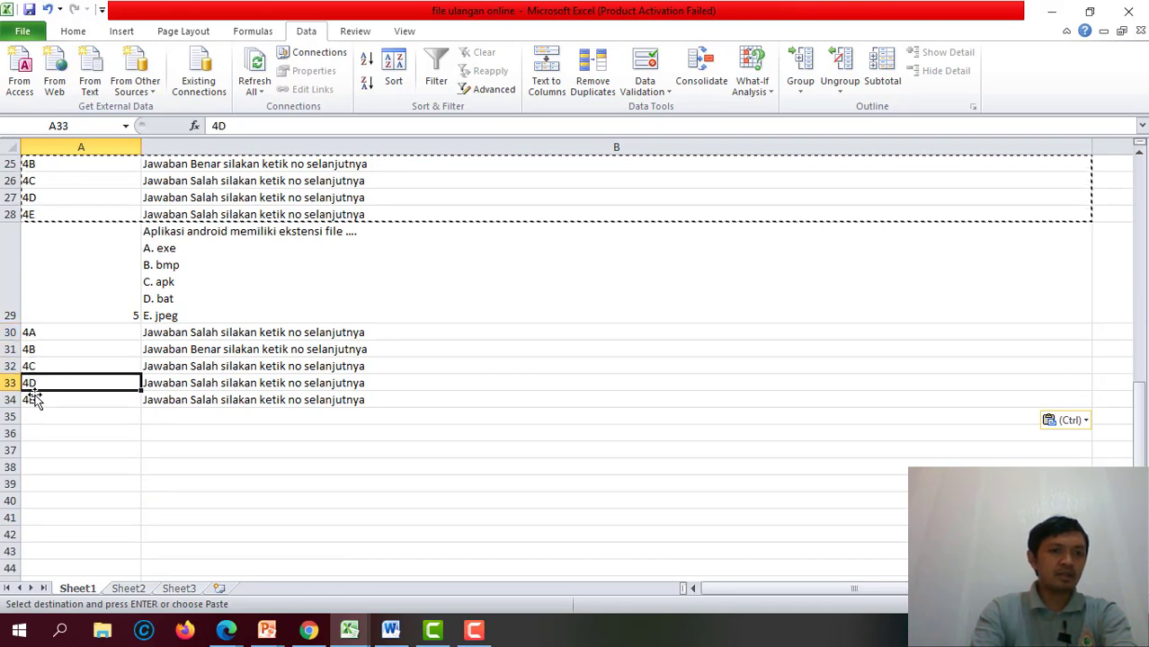
pyautogui.click(32, 399)
pyautogui.scroll(1, 45, 361)
pyautogui.scroll(-1, 46, 362)
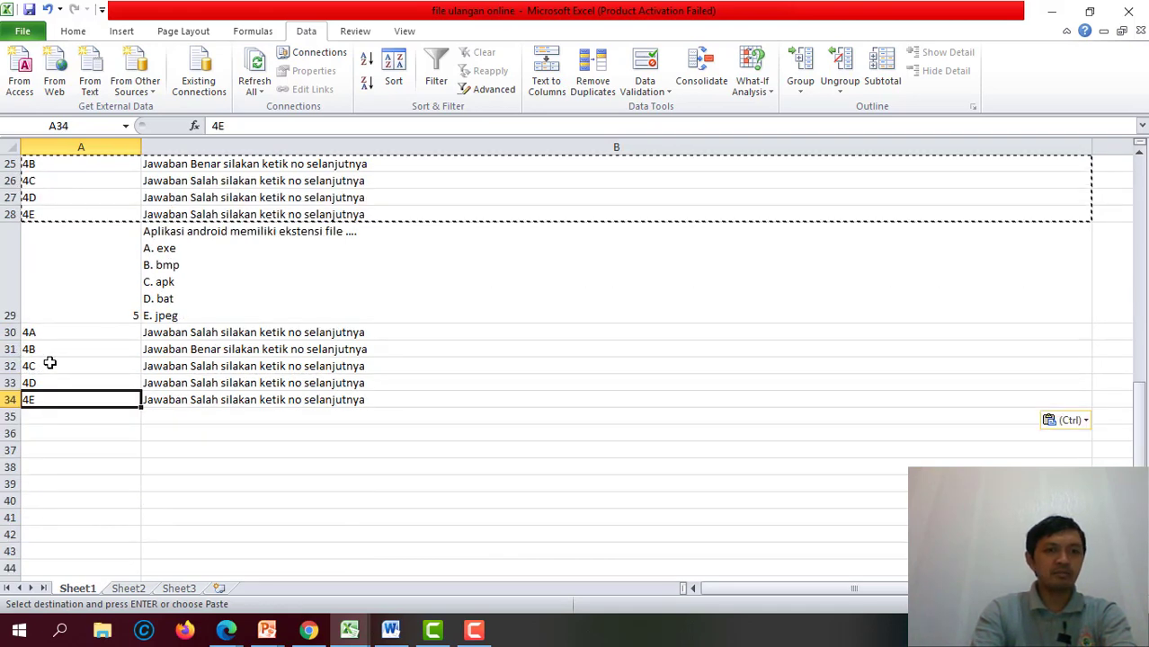
pyautogui.moveTo(45, 333); pyautogui.dragTo(55, 397)
# Replace All 4 with 5 in the selected labels so they read 5A–5E.
pyautogui.hotkey('ctrl', 'f')
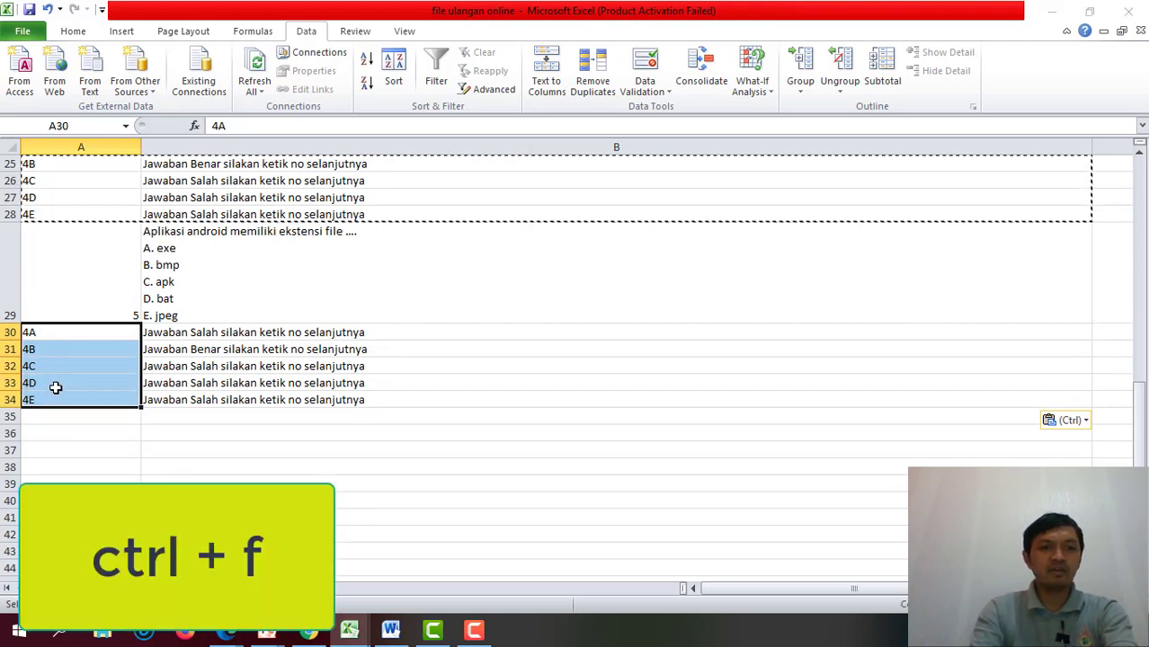
pyautogui.click(608, 162)
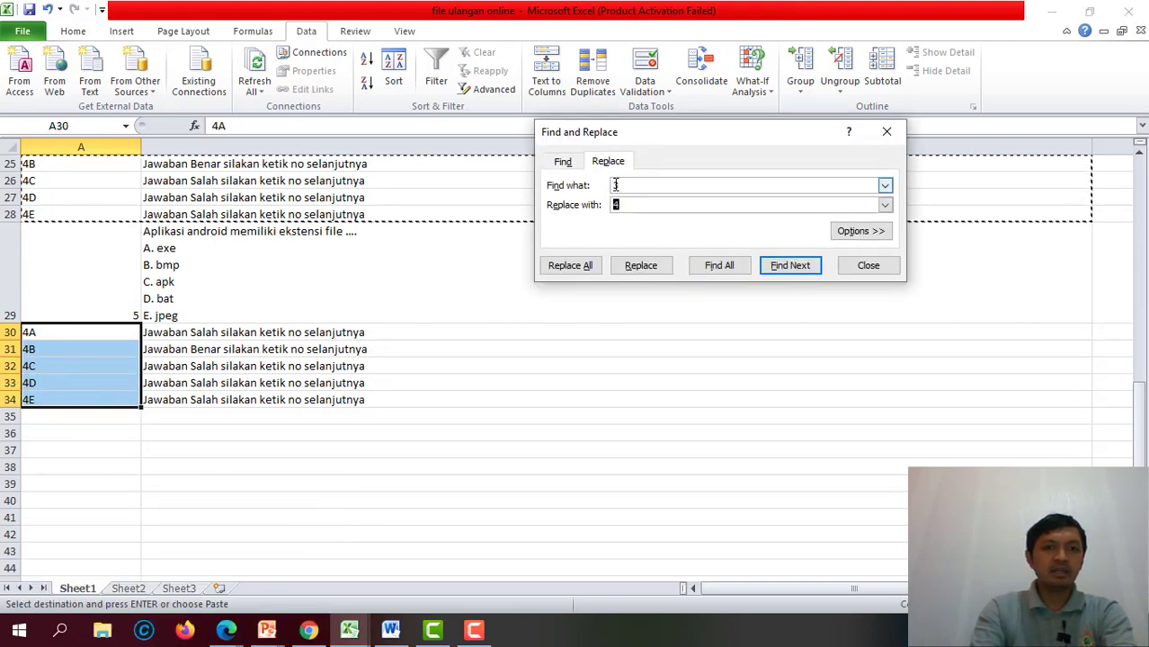
pyautogui.click(621, 184)
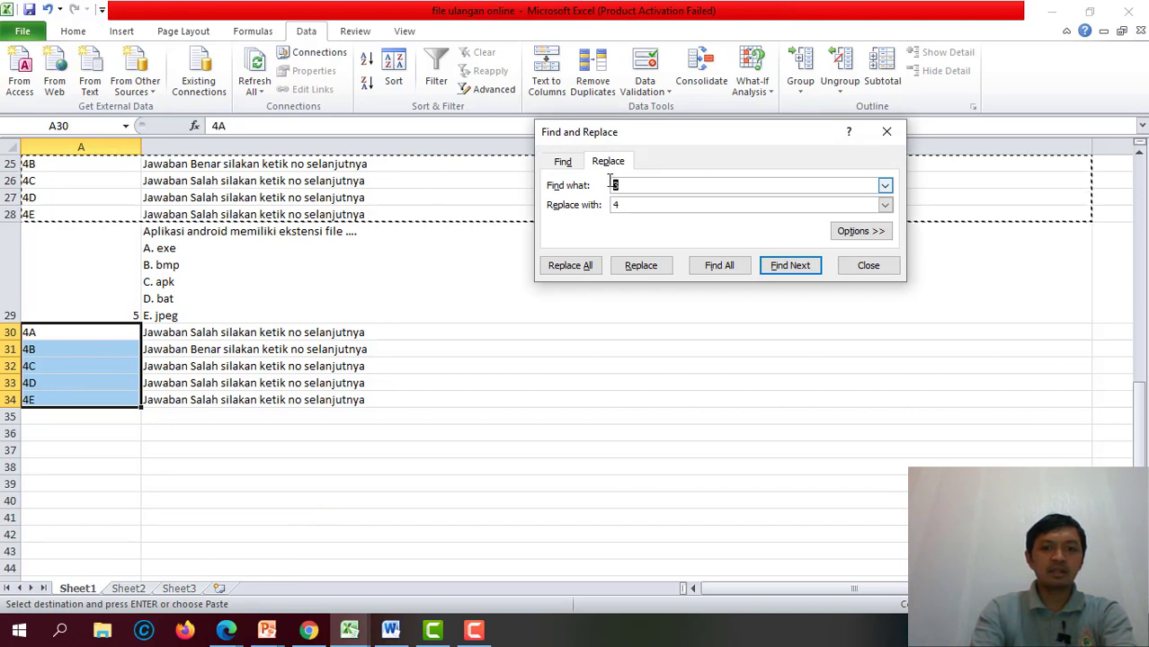
pyautogui.write('4')
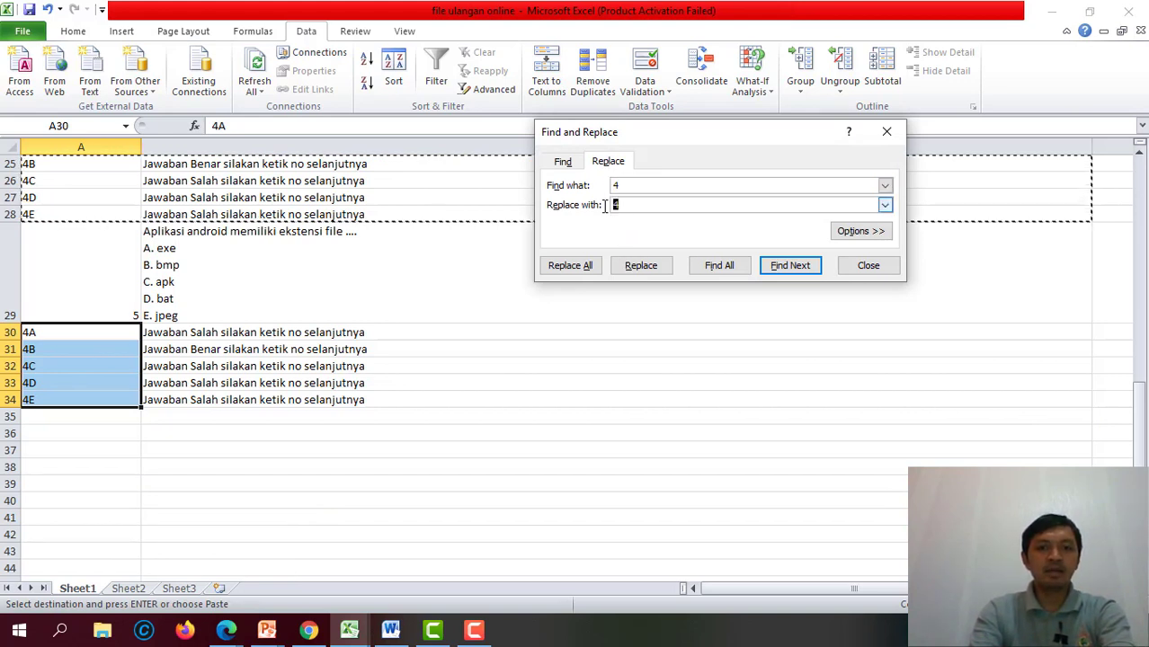
pyautogui.write('5')
pyautogui.click(575, 265)
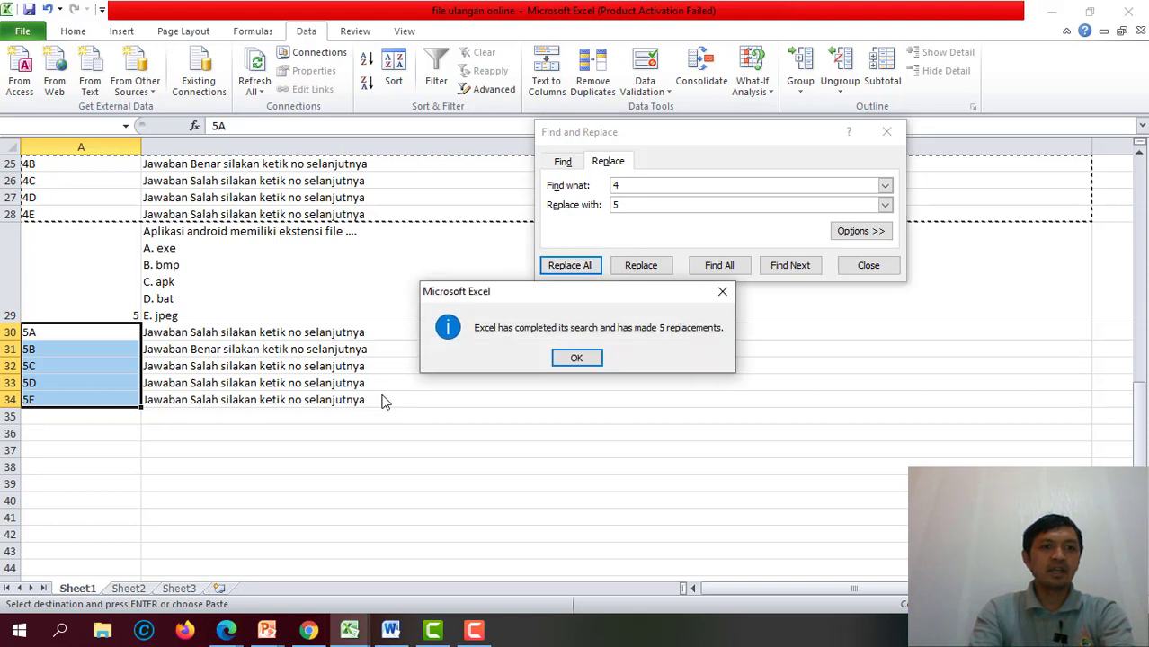
pyautogui.click(575, 358)
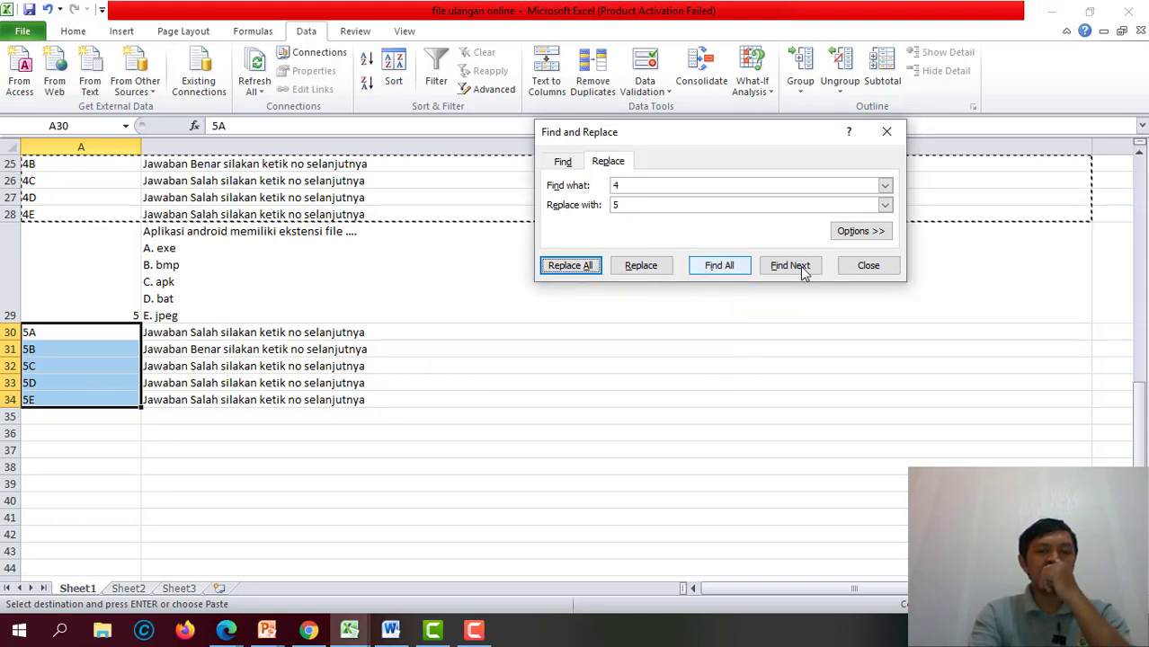
pyautogui.click(869, 266)
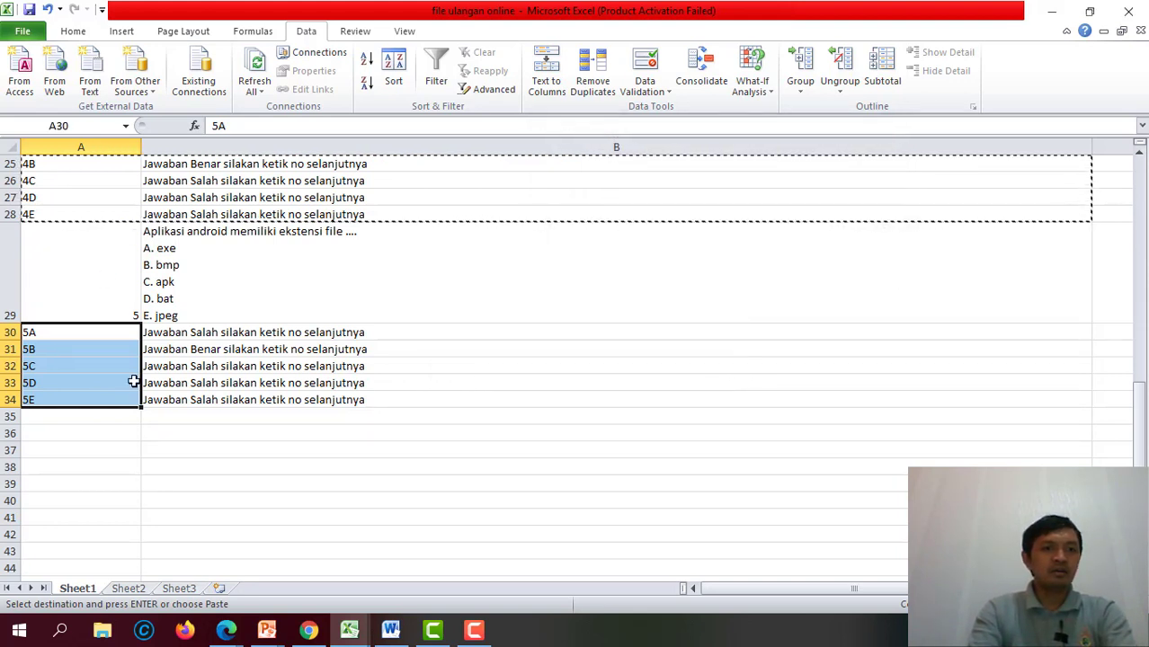
# Change the 5C reply in B32 from Salah to Benar.
pyautogui.click(162, 283)
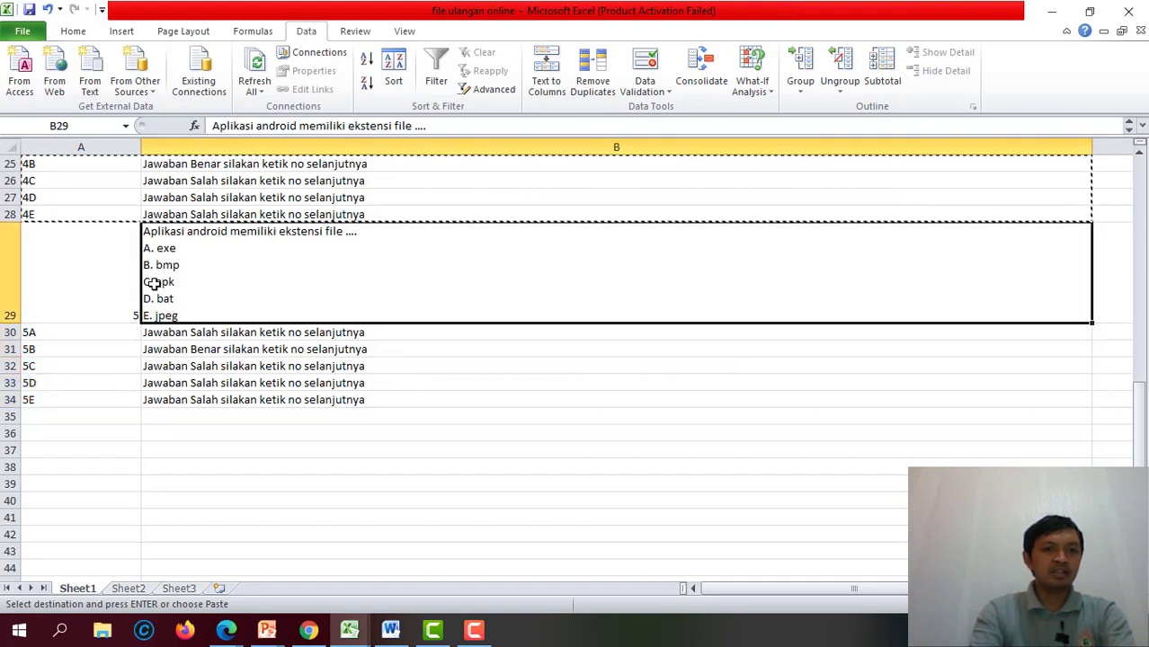
pyautogui.click(45, 367)
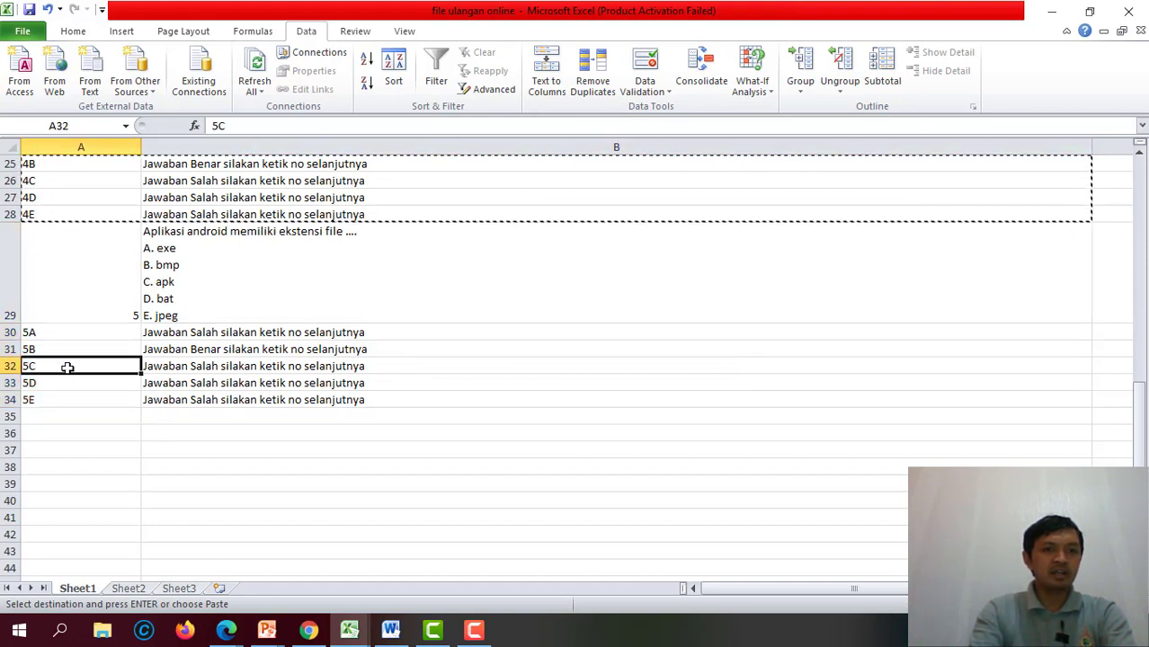
pyautogui.click(160, 365)
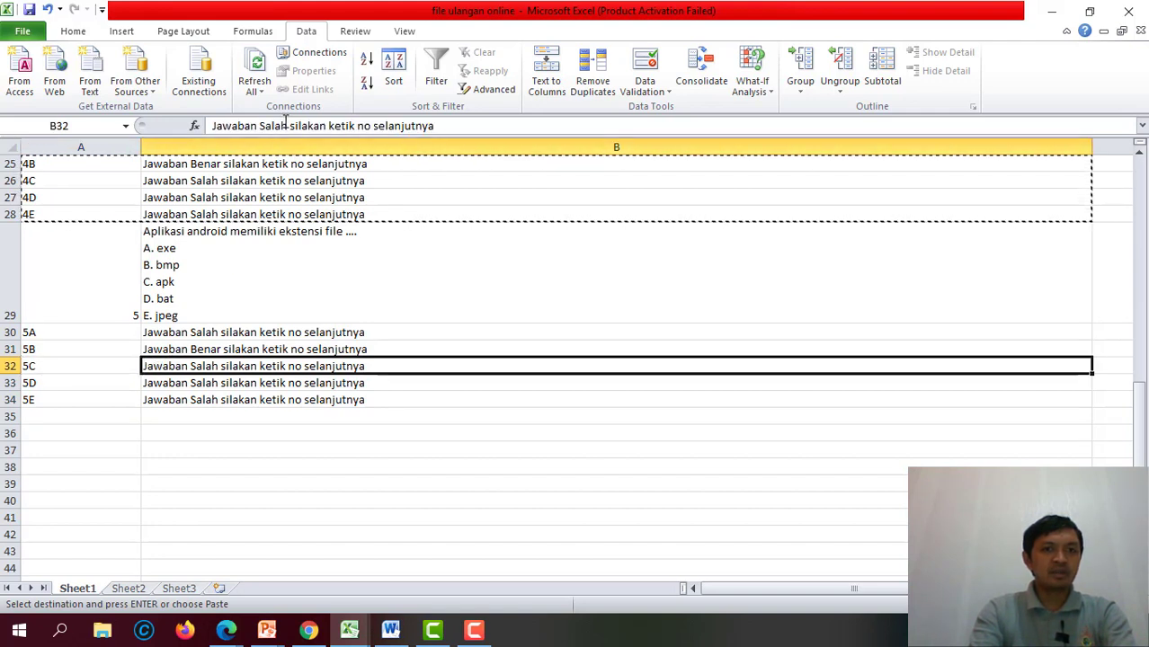
pyautogui.click(280, 125)
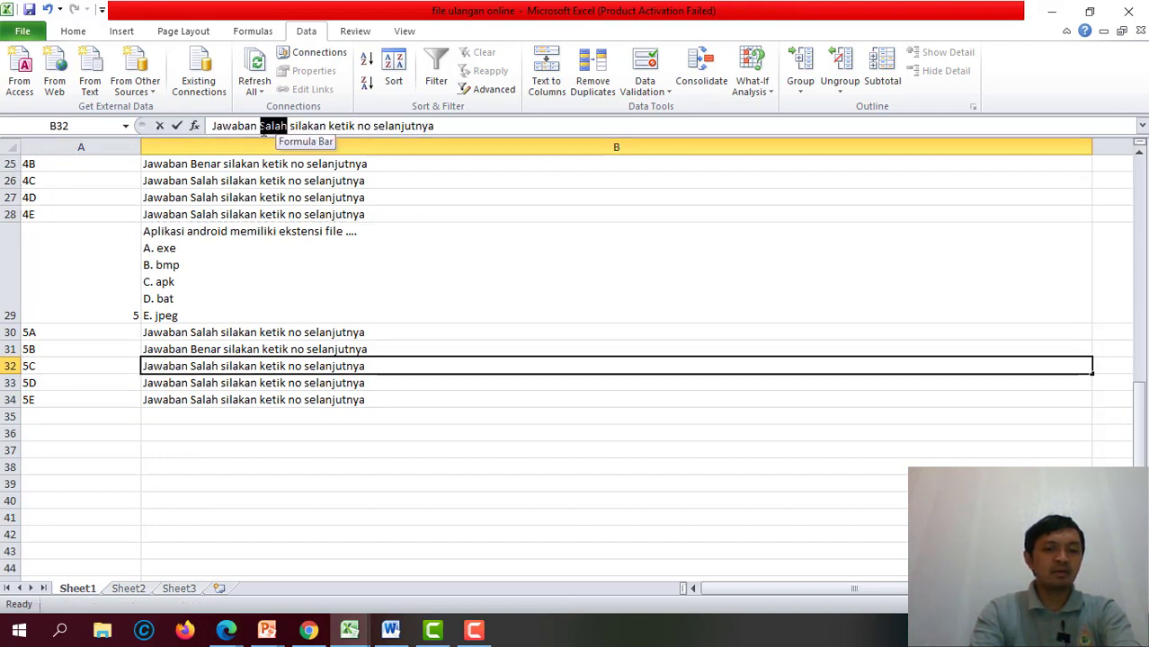
pyautogui.write('bena')
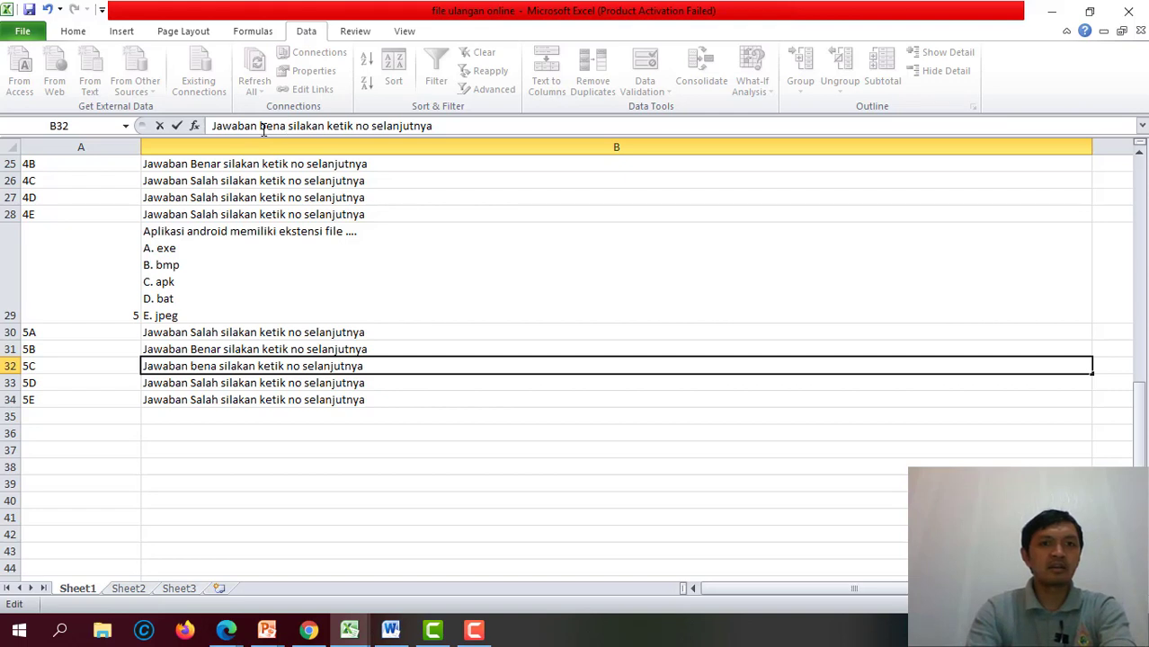
pyautogui.press('BackSpace')
pyautogui.press('BackSpace')
pyautogui.press('BackSpace')
pyautogui.press('BackSpace')
pyautogui.write('B')
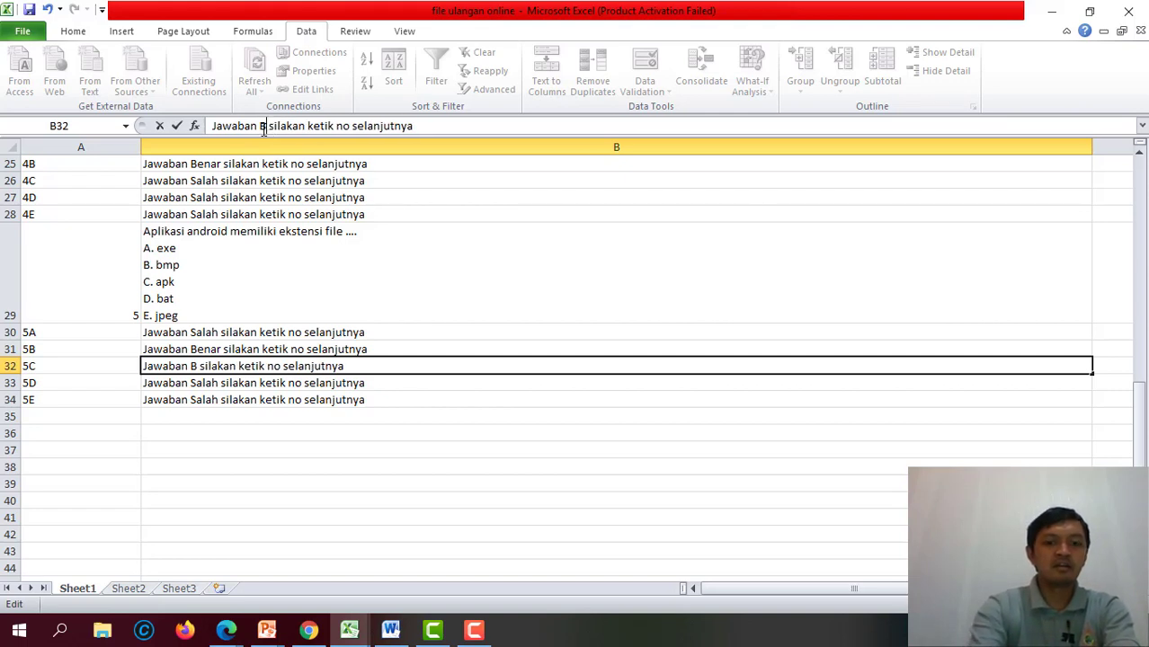
pyautogui.write('enar')
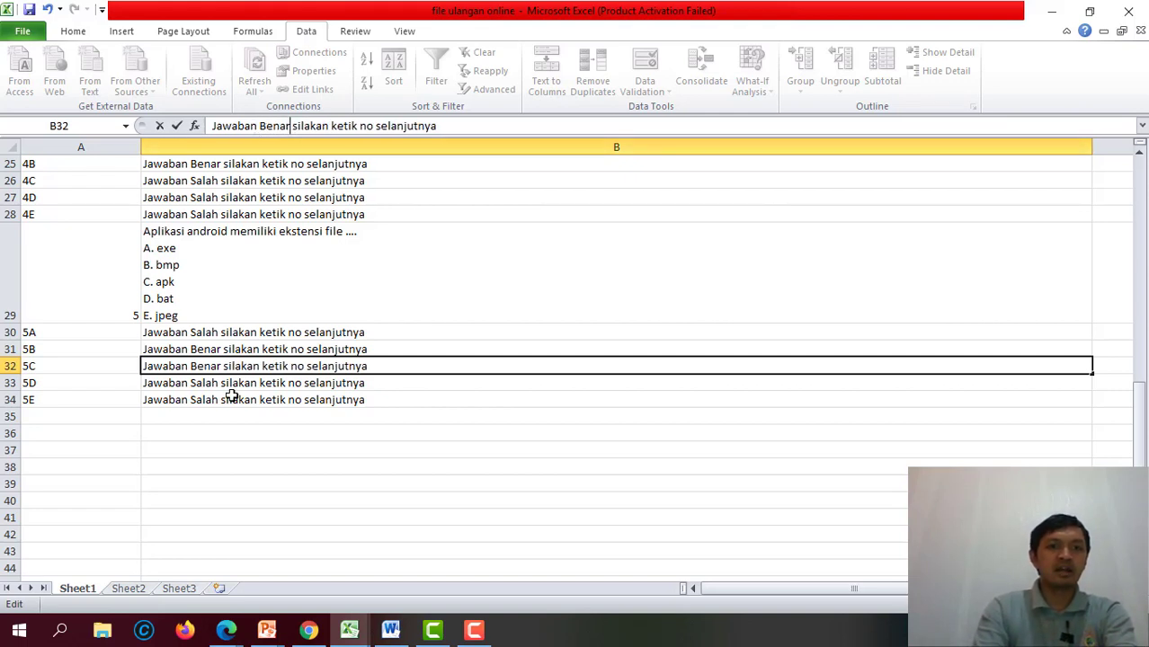
pyautogui.click(231, 397)
# Change the 5B reply in B31 from Benar to salah.
pyautogui.click(200, 353)
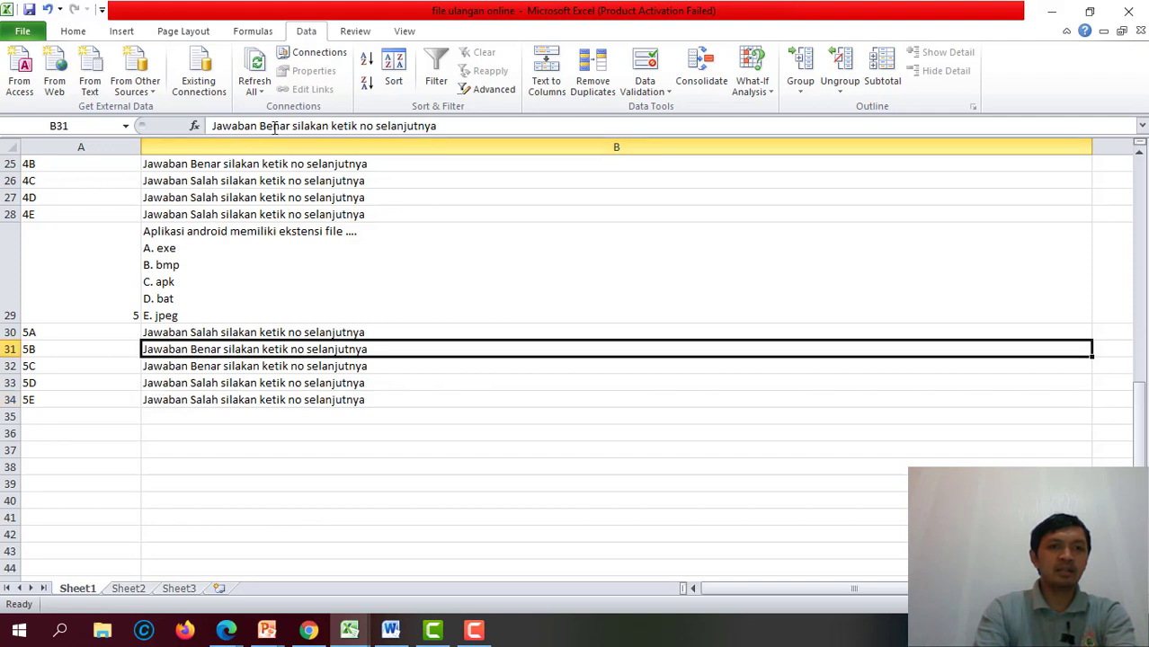
pyautogui.moveTo(268, 126); pyautogui.dragTo(288, 126)
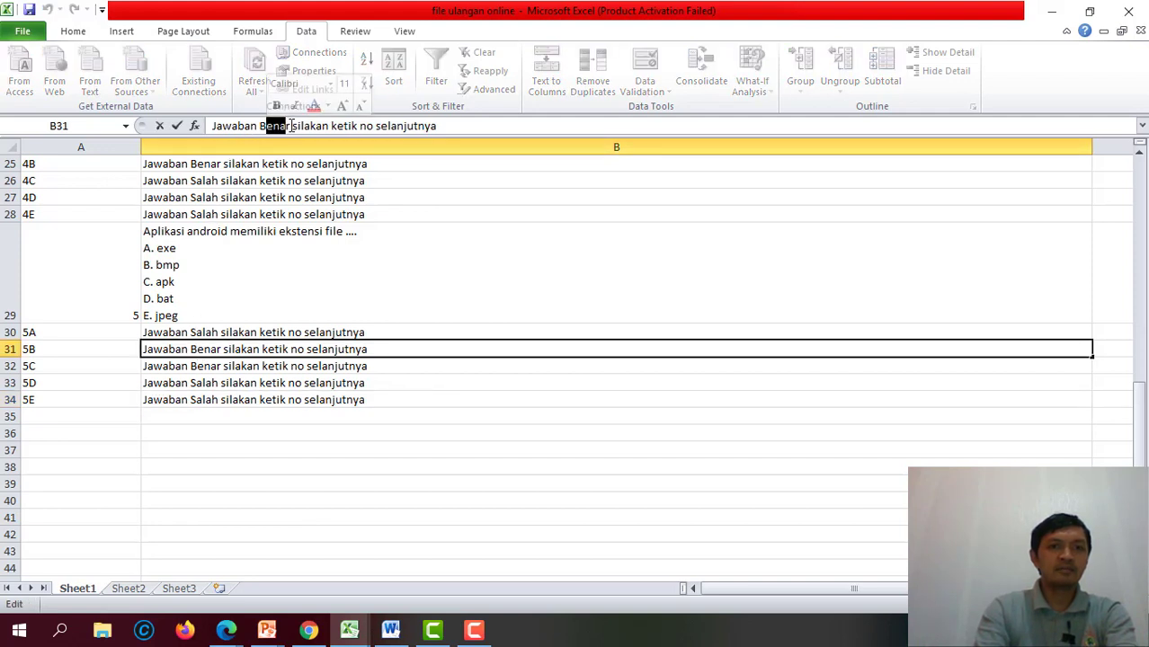
pyautogui.click(292, 126)
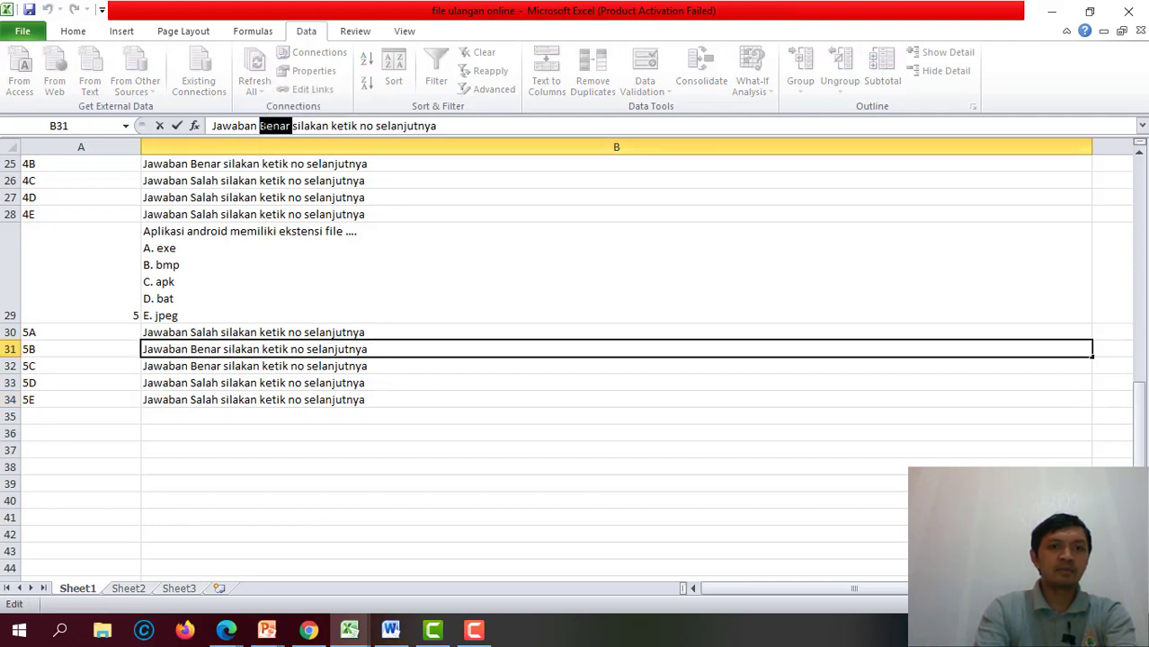
pyautogui.write('salah')
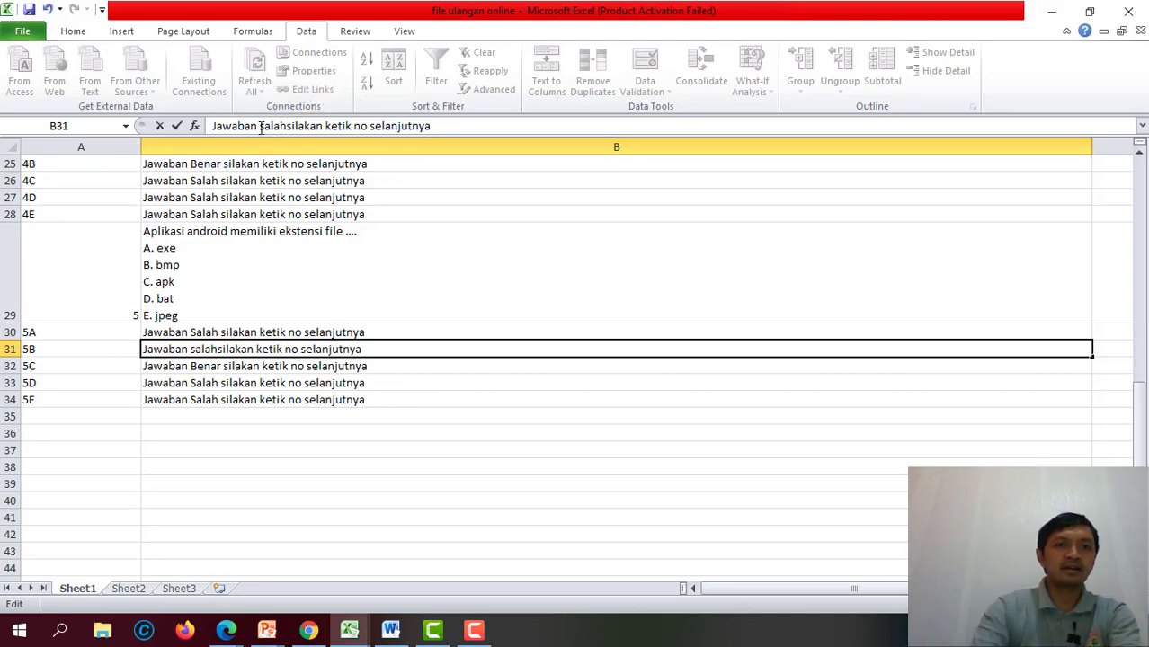
pyautogui.click(242, 433)
# Review the 5A–5E answer rows and their replies.
pyautogui.scroll(1, 238, 428)
pyautogui.scroll(-1, 234, 396)
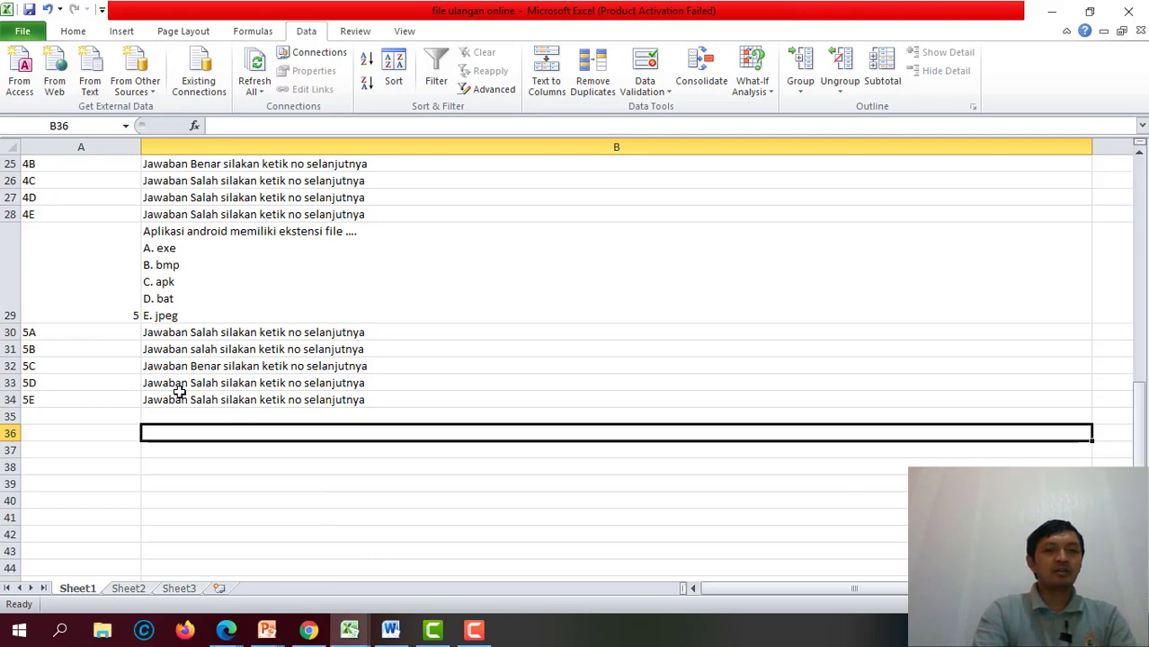
pyautogui.scroll(2, 180, 393)
pyautogui.scroll(1, 180, 393)
pyautogui.scroll(-2, 180, 393)
pyautogui.scroll(-1, 180, 393)
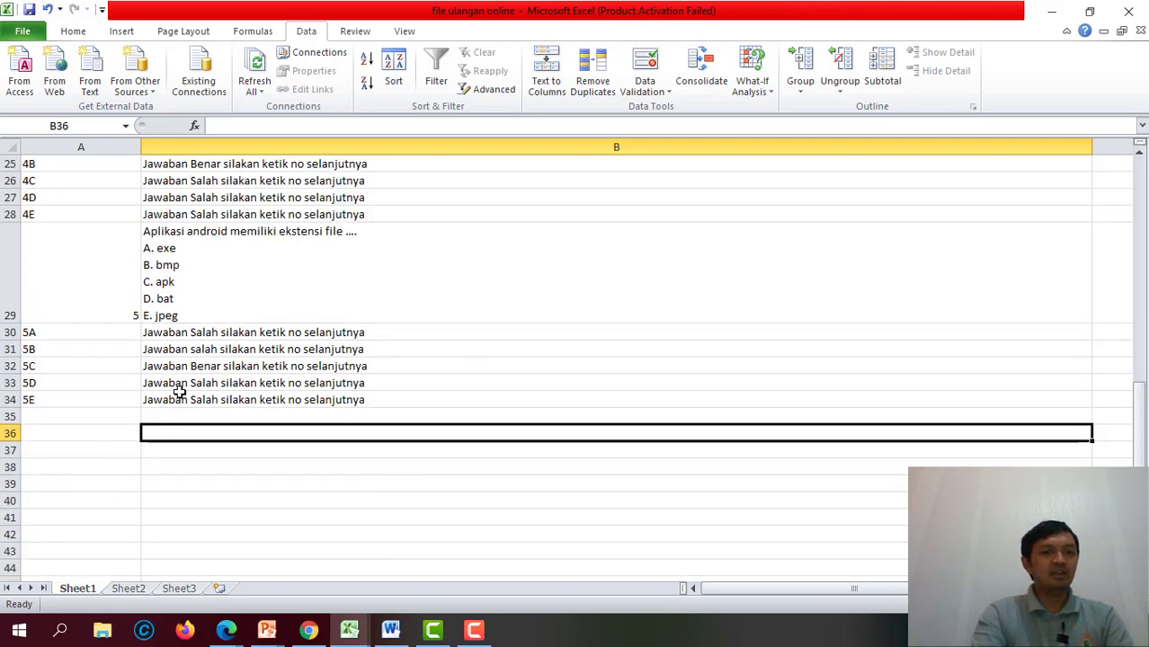
pyautogui.click(36, 332)
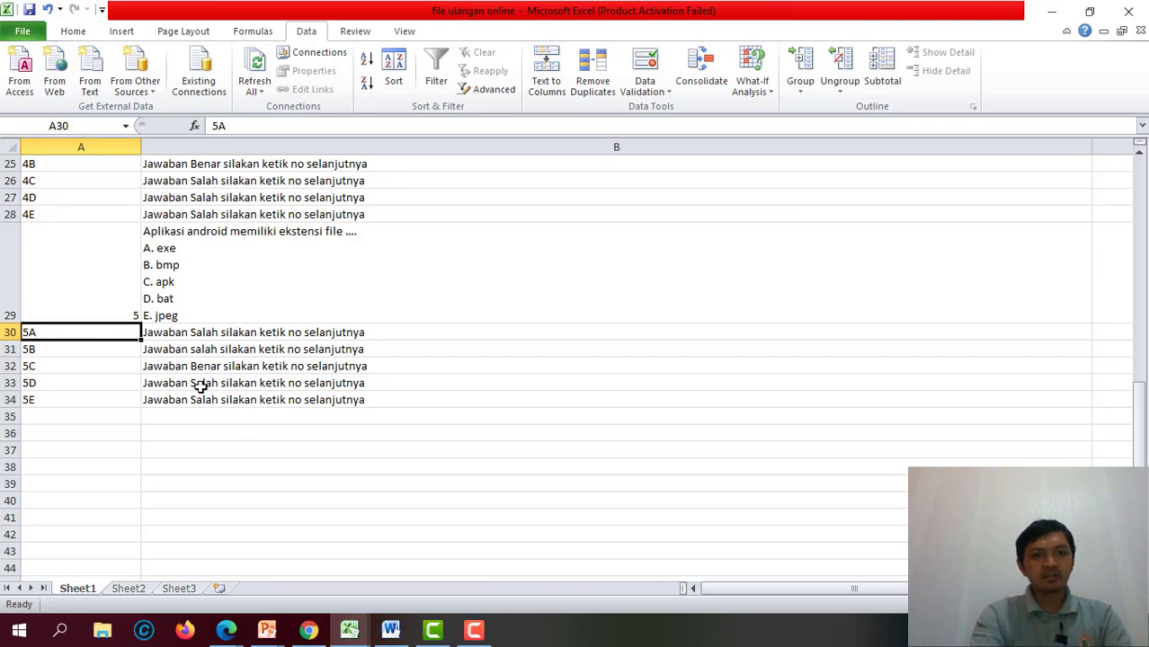
pyautogui.moveTo(327, 369)
pyautogui.mouseDown()
pyautogui.moveTo(100, 368)
pyautogui.moveTo(190, 349)
pyautogui.mouseUp()
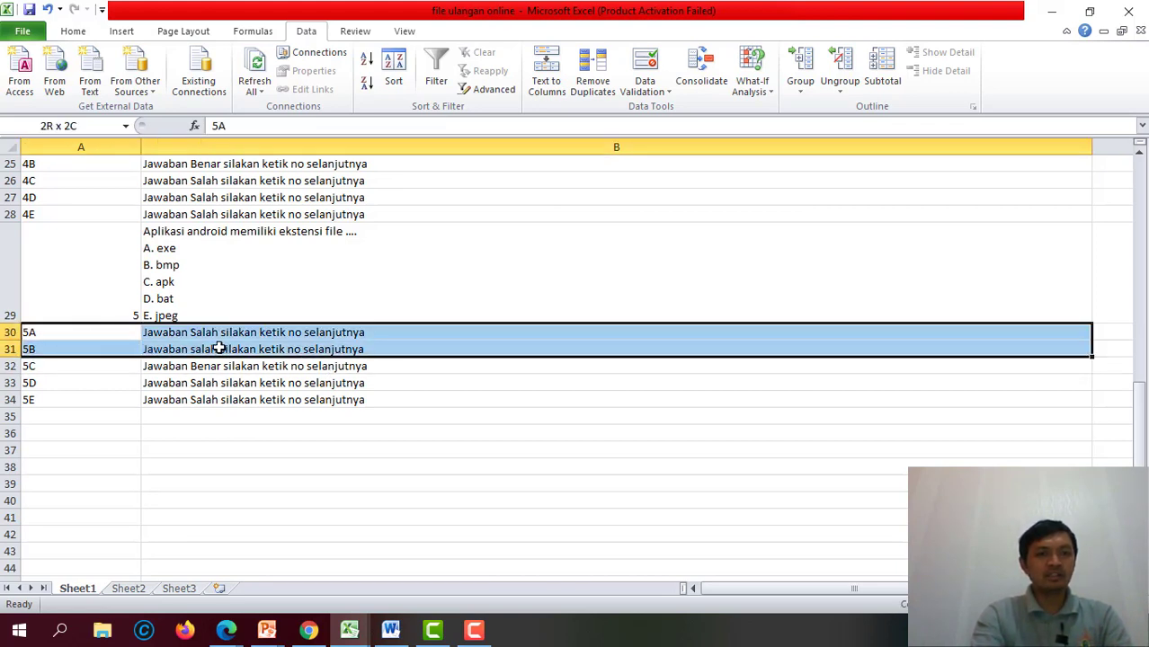
pyautogui.click(58, 333)
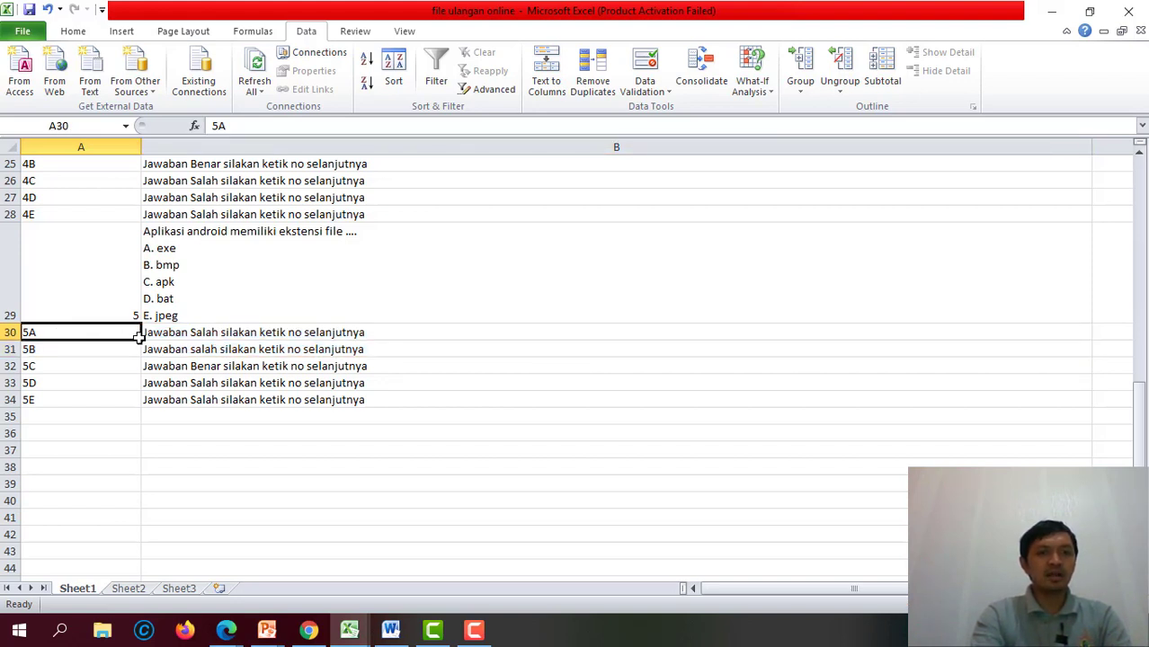
pyautogui.moveTo(138, 338); pyautogui.dragTo(158, 337)
pyautogui.click(116, 353)
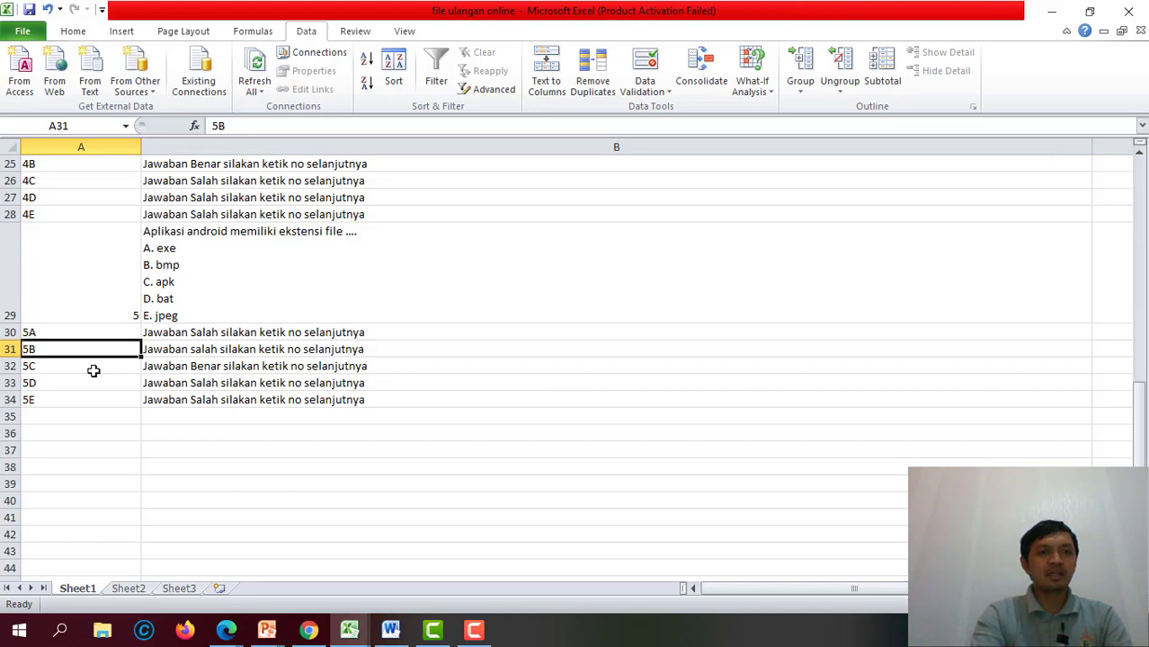
pyautogui.moveTo(89, 384); pyautogui.dragTo(190, 386)
pyautogui.moveTo(100, 404); pyautogui.dragTo(154, 401)
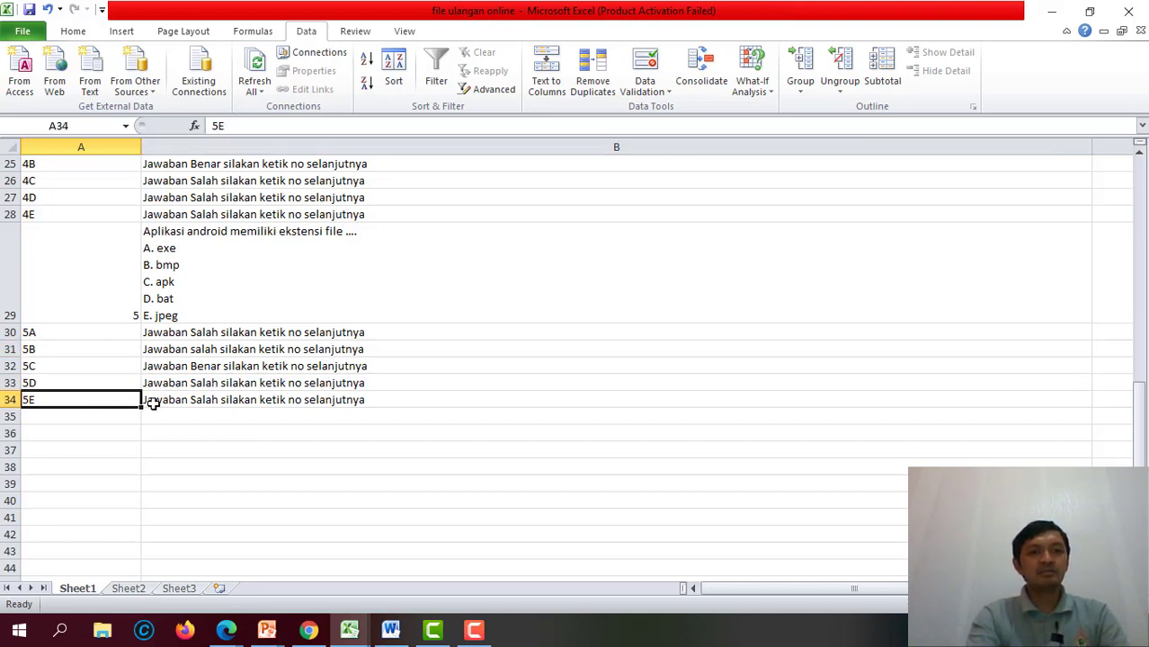
pyautogui.moveTo(107, 365); pyautogui.dragTo(154, 364)
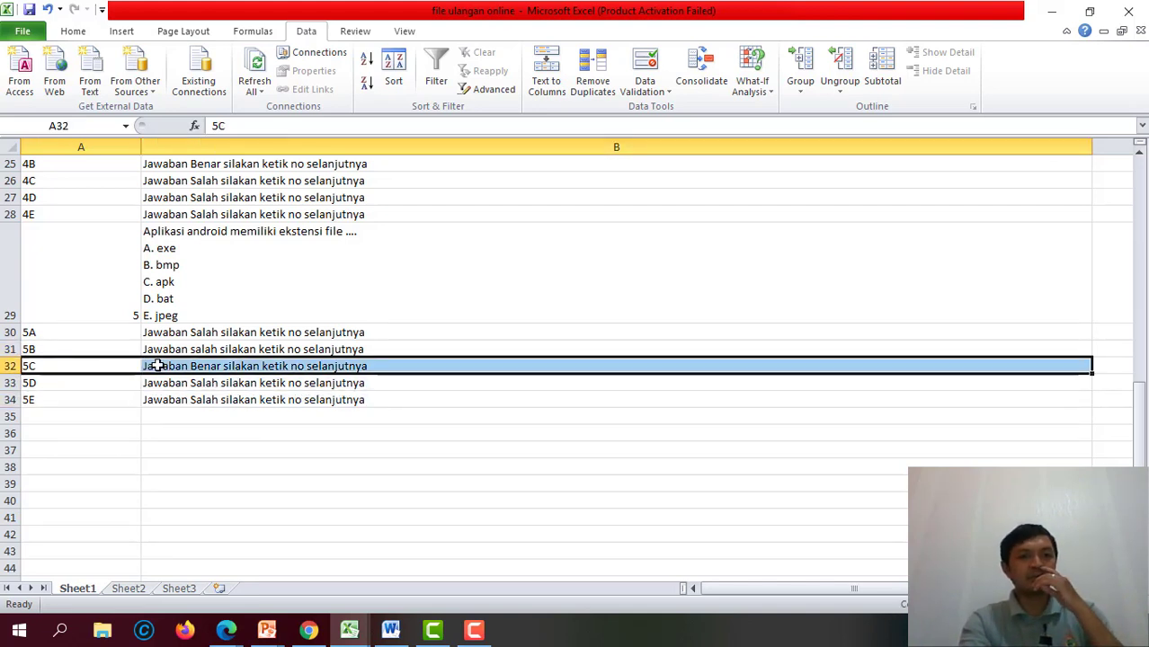
pyautogui.click(136, 448)
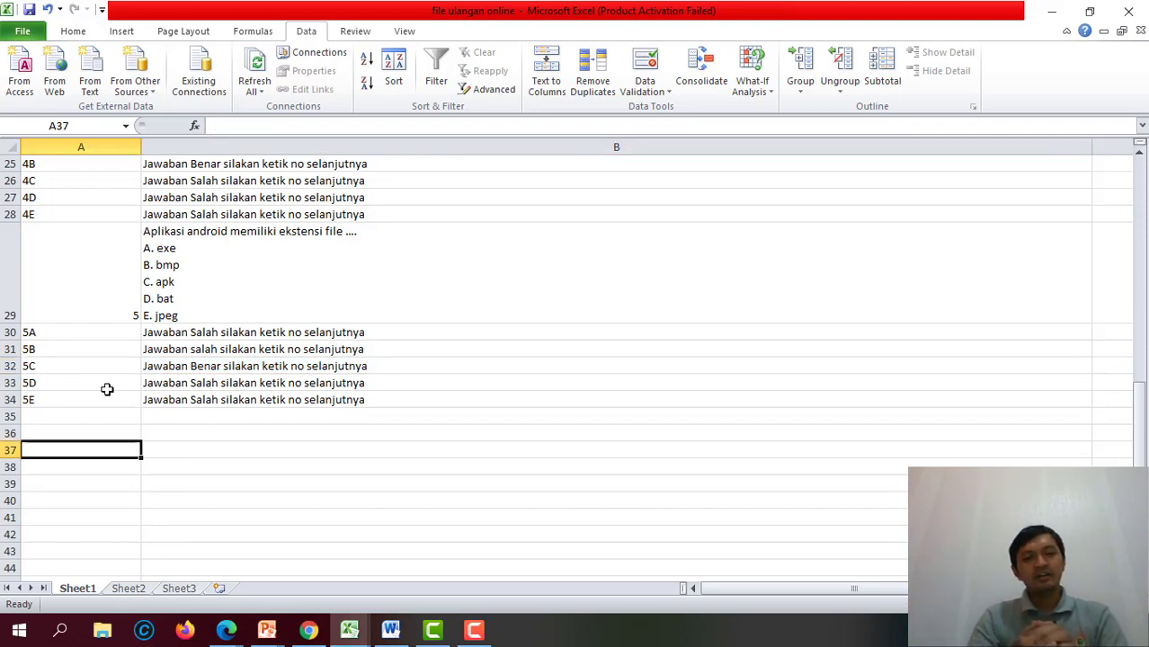
pyautogui.scroll(2, 107, 389)
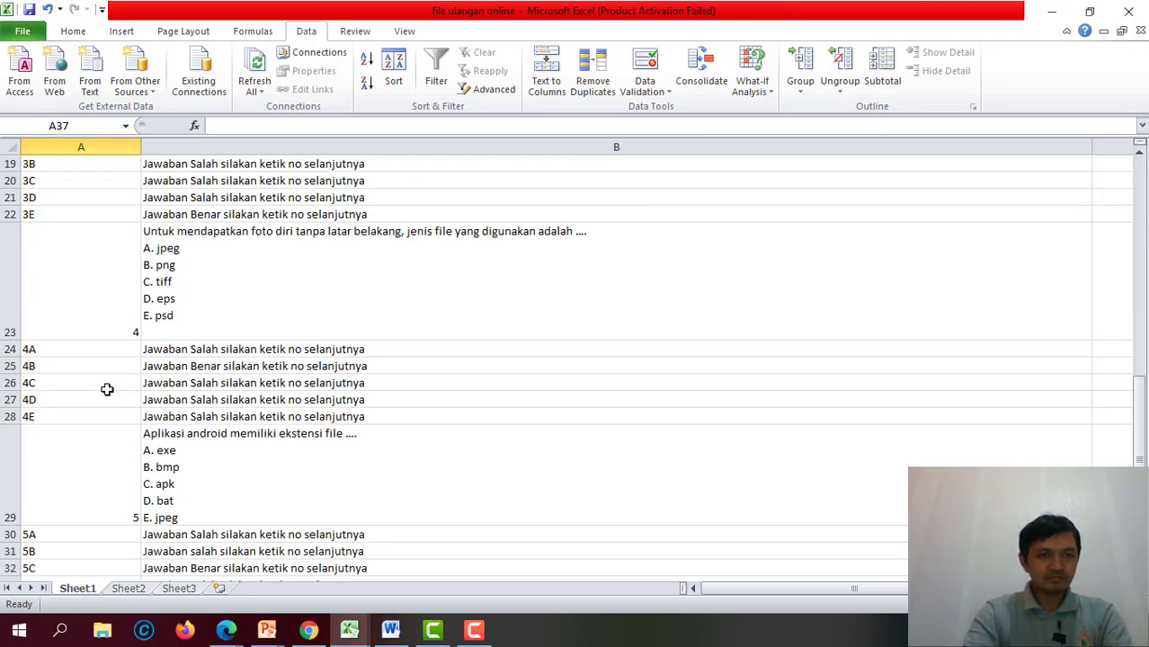
pyautogui.scroll(6, 107, 389)
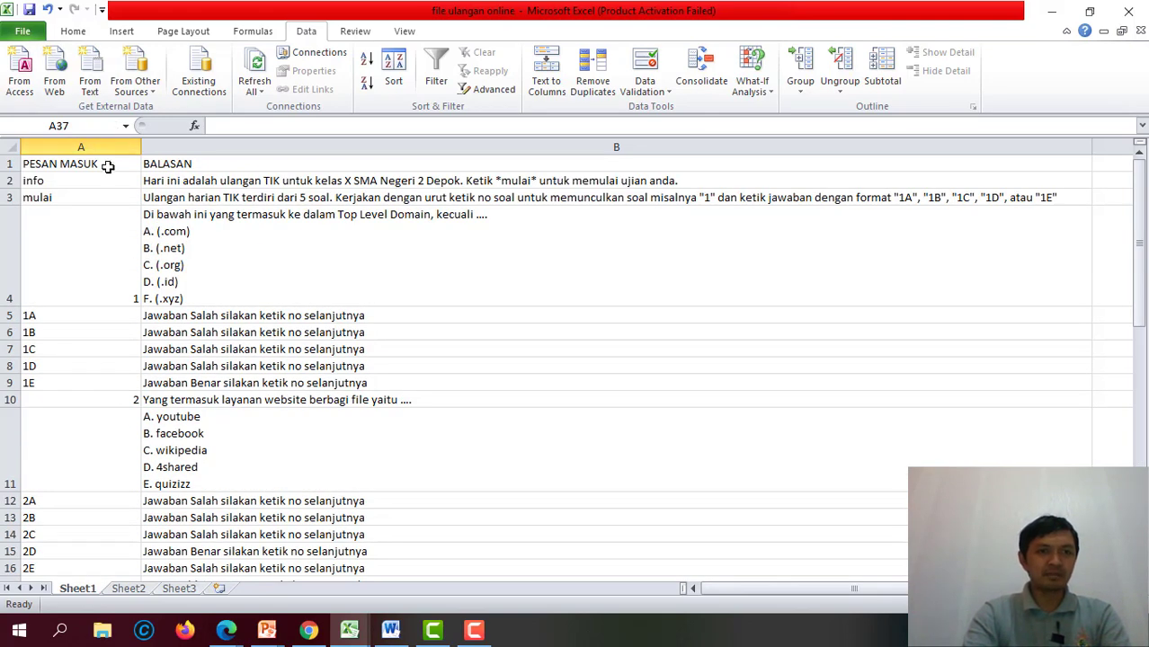
pyautogui.scroll(-10, 263, 209)
pyautogui.scroll(3, 262, 211)
pyautogui.scroll(7, 261, 210)
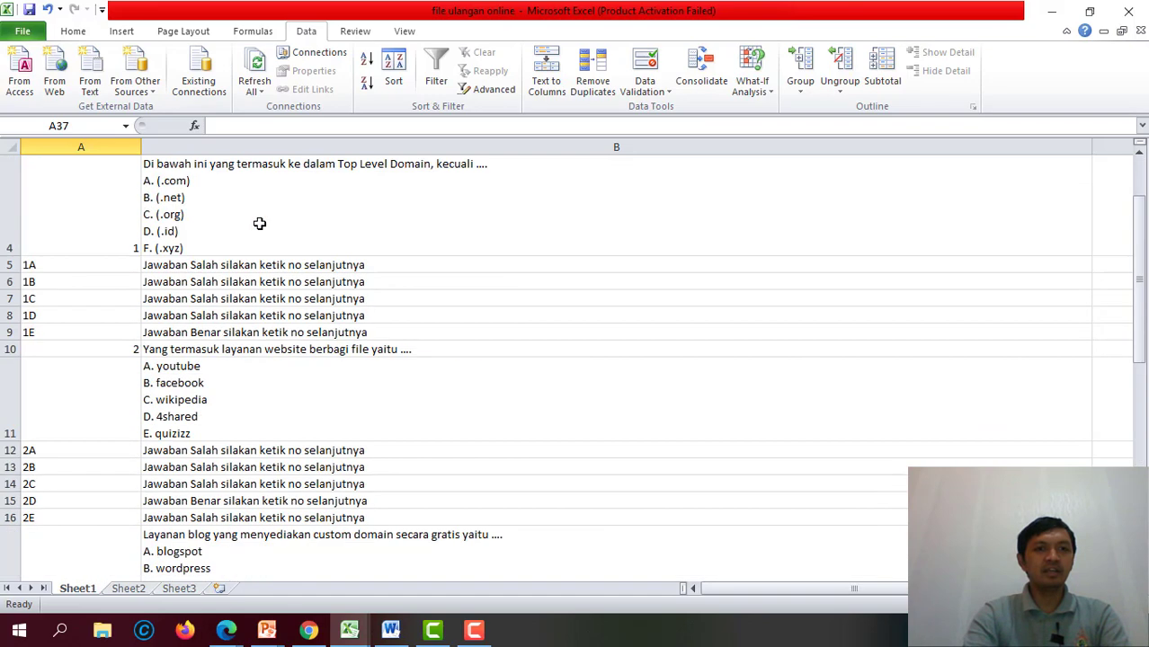
pyautogui.scroll(1, 259, 223)
pyautogui.scroll(-11, 259, 224)
pyautogui.scroll(9, 257, 224)
pyautogui.scroll(2, 258, 226)
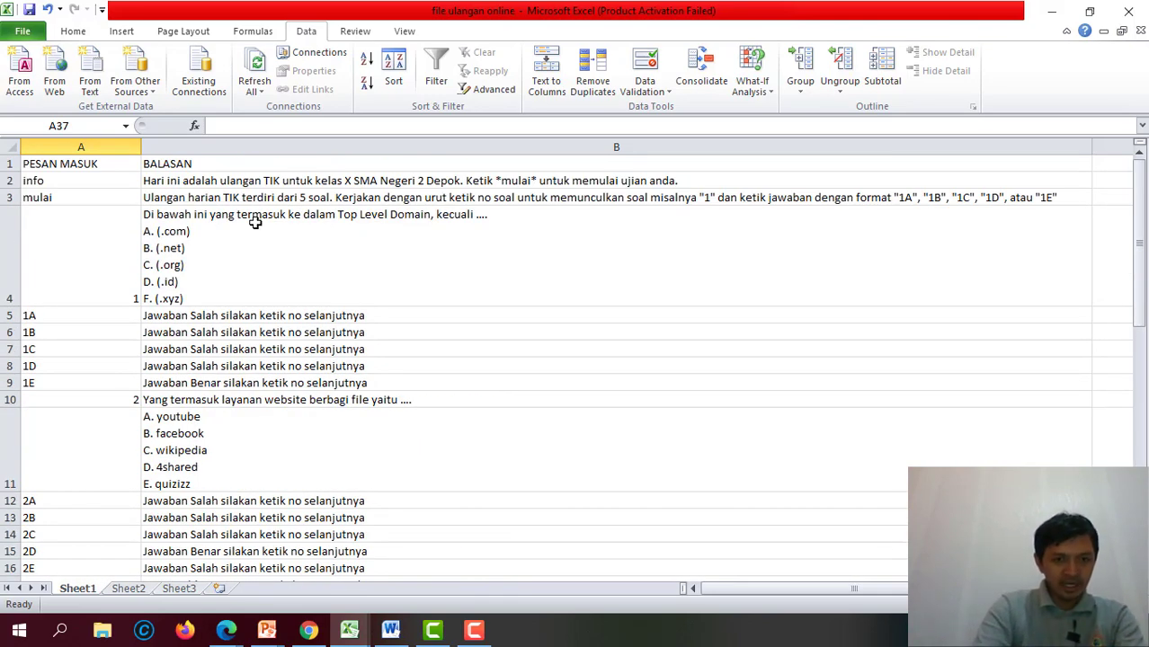
pyautogui.scroll(-1, 128, 400)
pyautogui.scroll(-7, 130, 404)
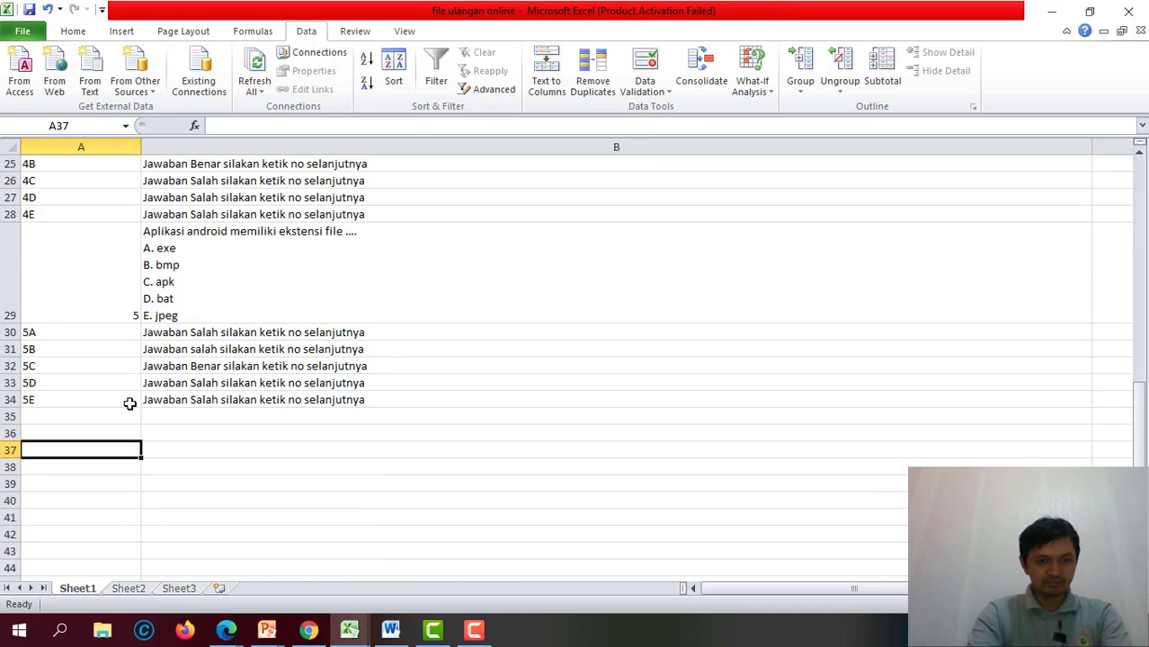
pyautogui.scroll(6, 129, 404)
pyautogui.scroll(2, 132, 398)
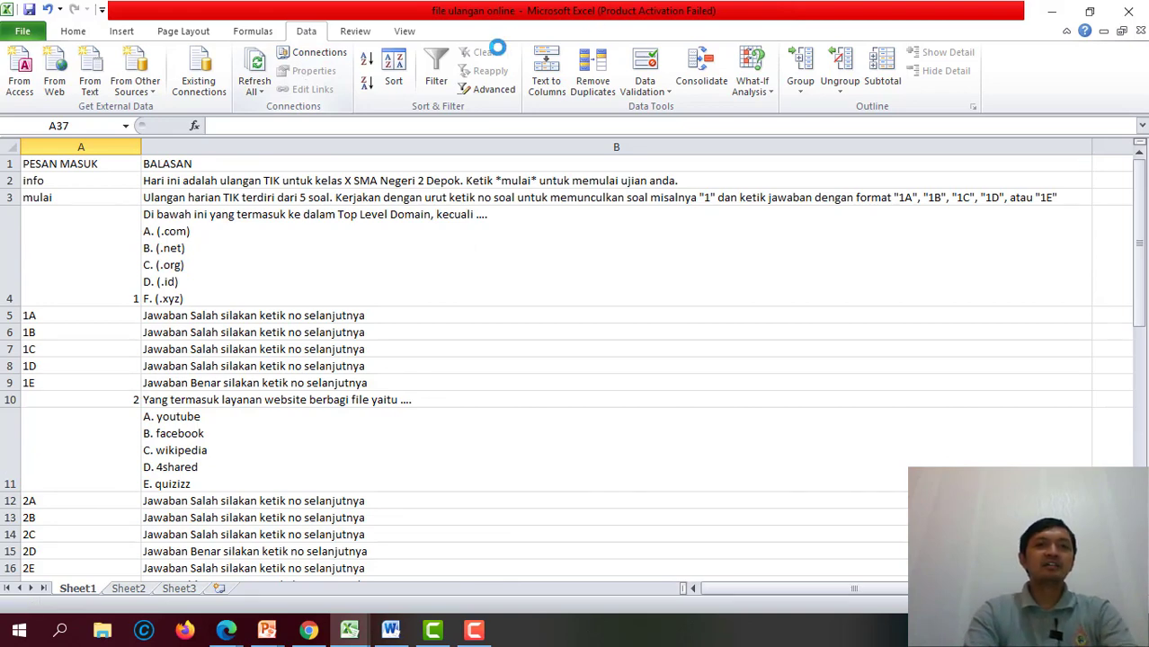
pyautogui.scroll(-2, 255, 325)
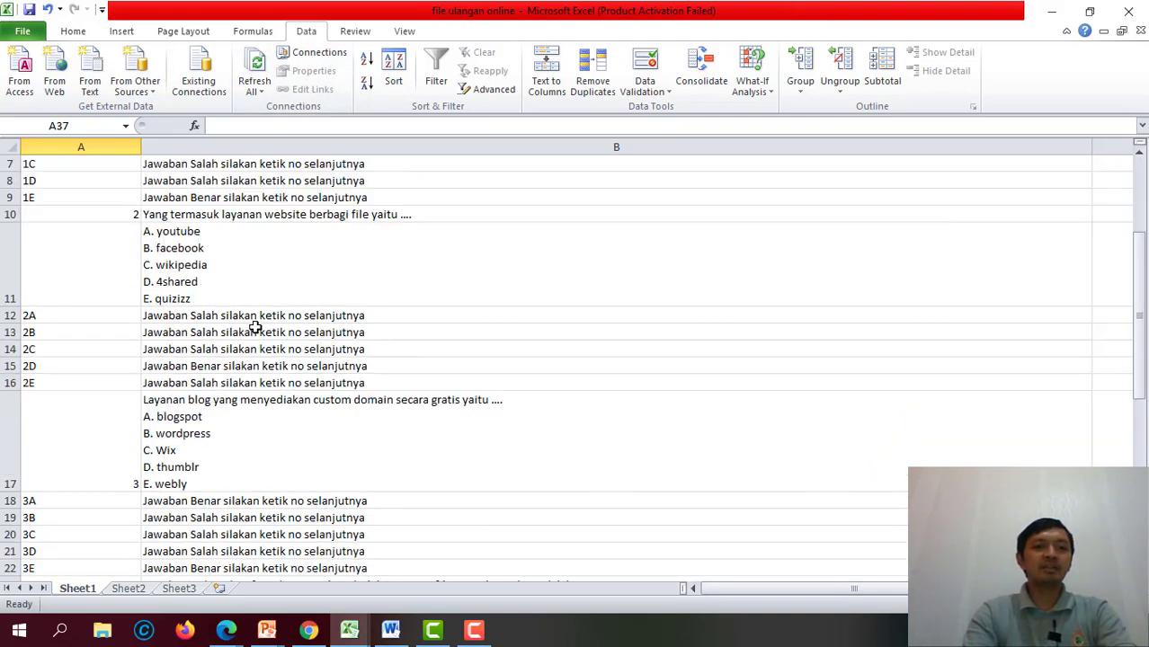
pyautogui.scroll(-2, 255, 326)
pyautogui.scroll(-3, 334, 322)
pyautogui.scroll(-12, 334, 322)
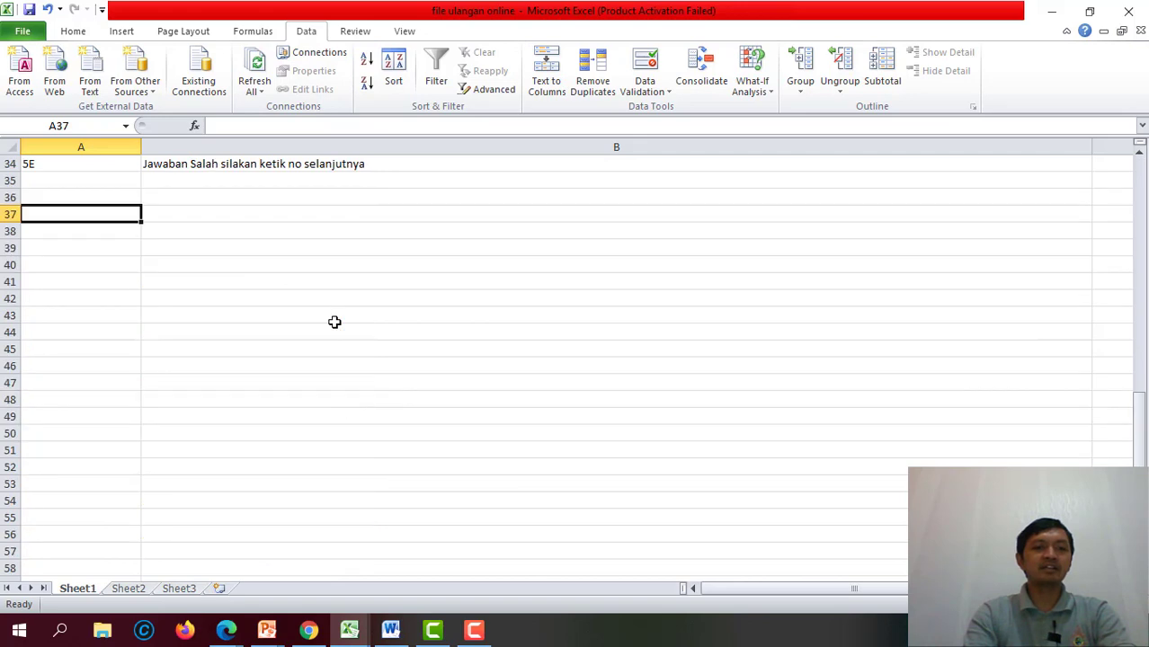
pyautogui.scroll(10, 333, 322)
pyautogui.scroll(1, 333, 322)
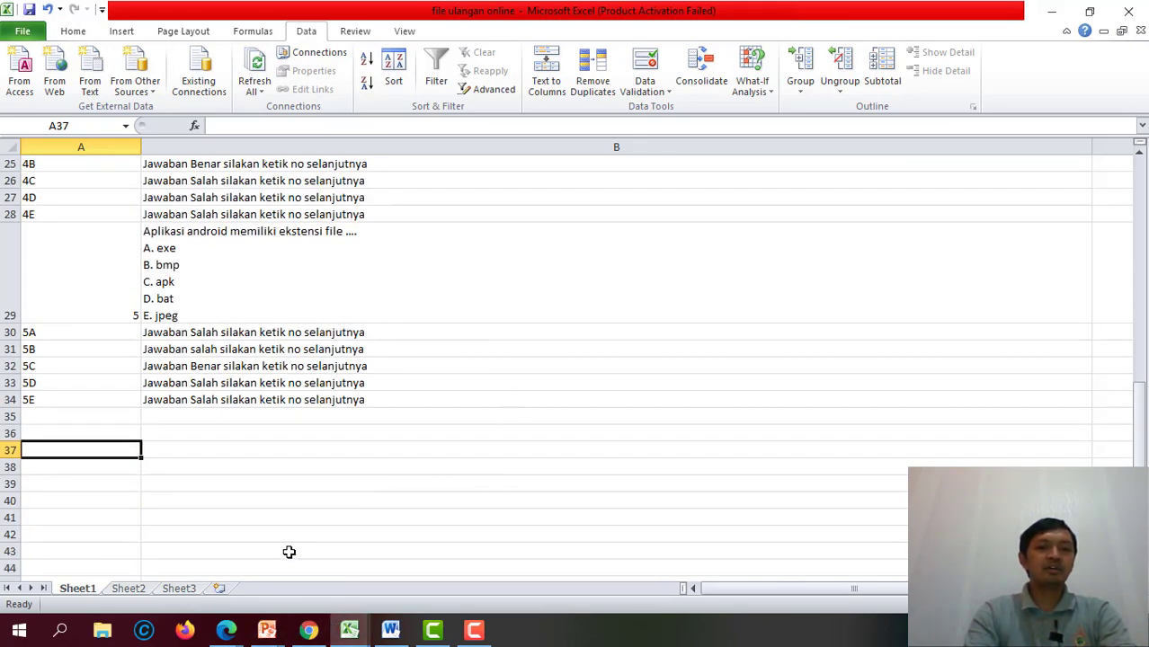
# Switch to Chrome and open drive.google.com in a new tab.
pyautogui.click(309, 631)
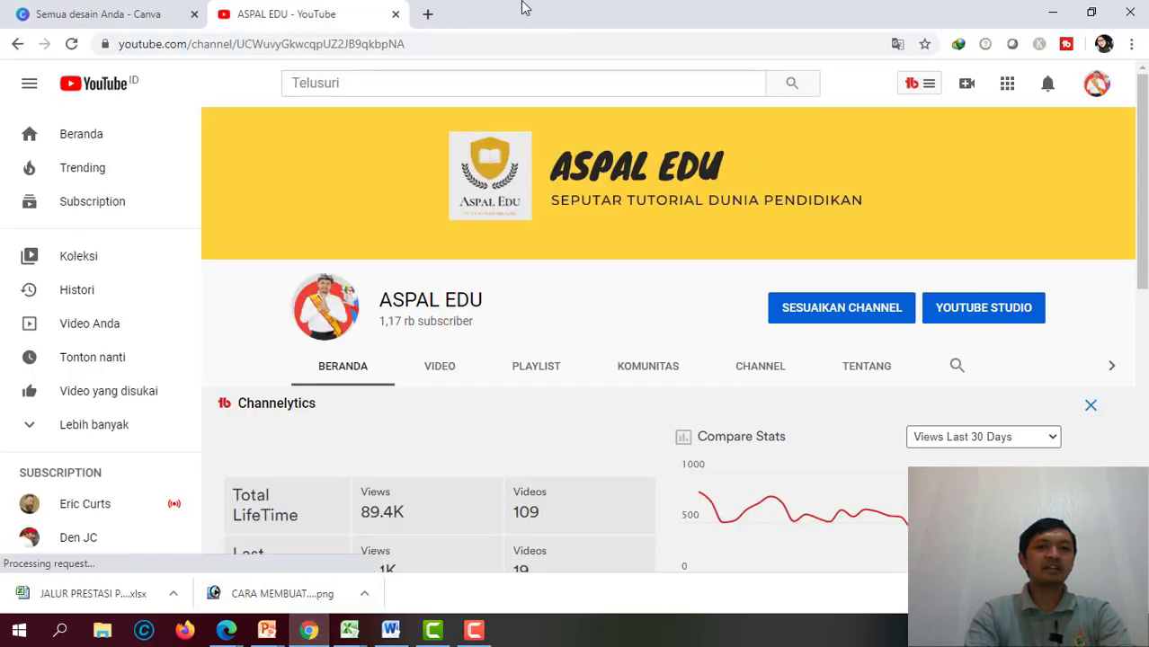
pyautogui.hotkey('ctrl', 't')
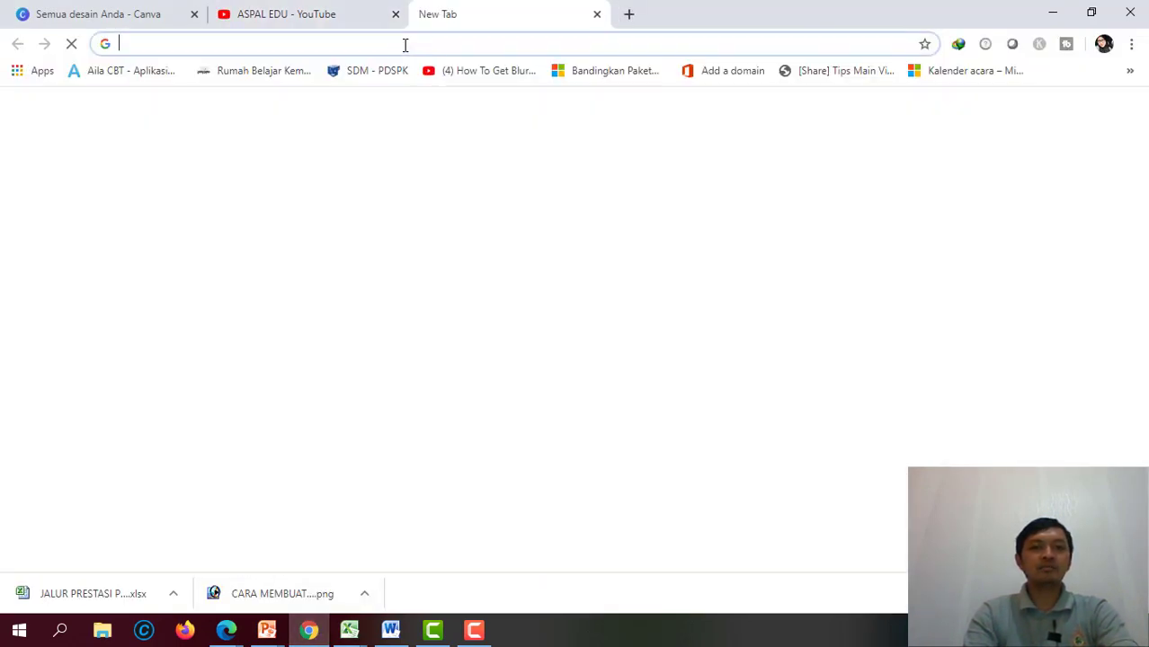
pyautogui.write('dr')
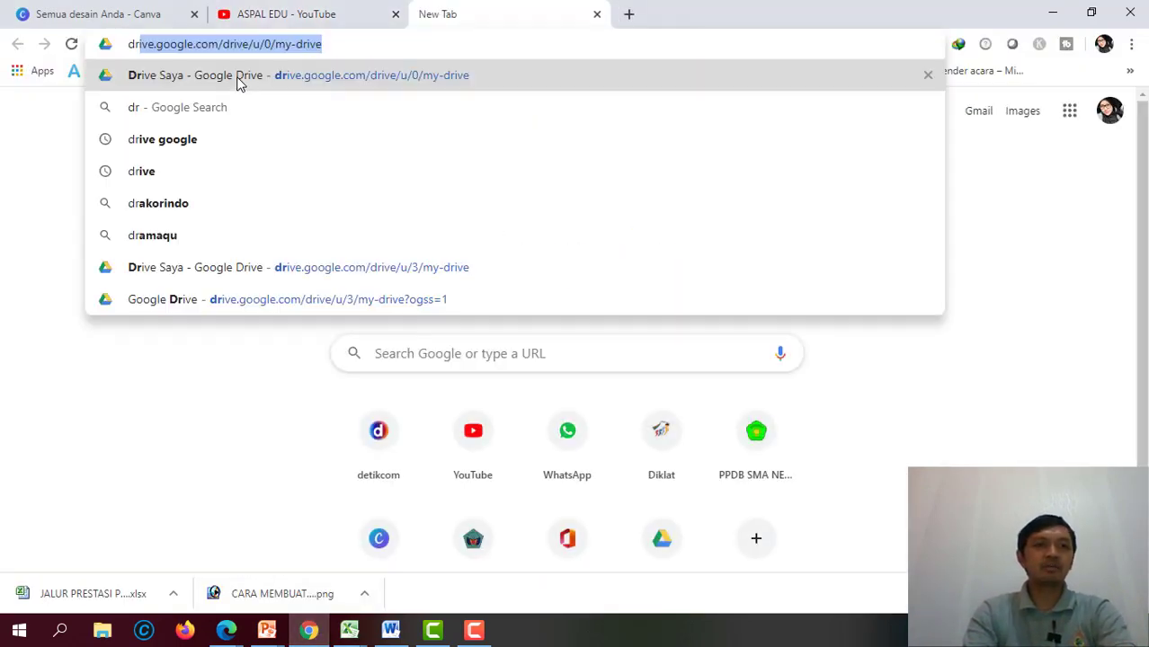
pyautogui.click(238, 79)
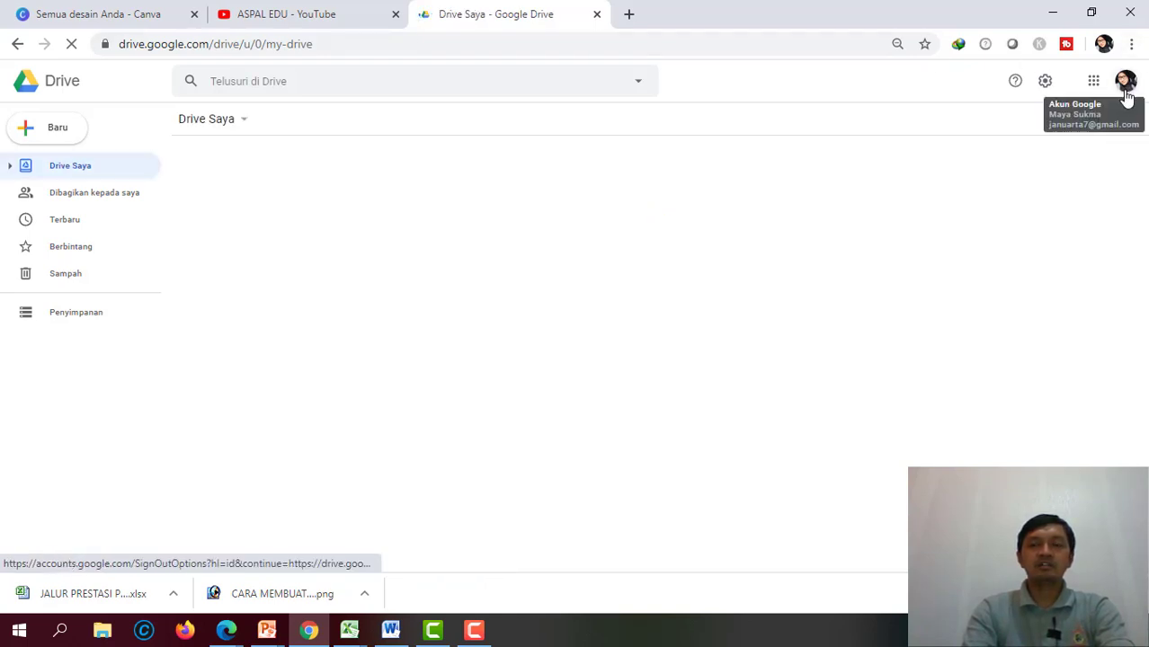
# Switch Drive to another signed-in Google account and reload its My Drive page.
pyautogui.click(1126, 86)
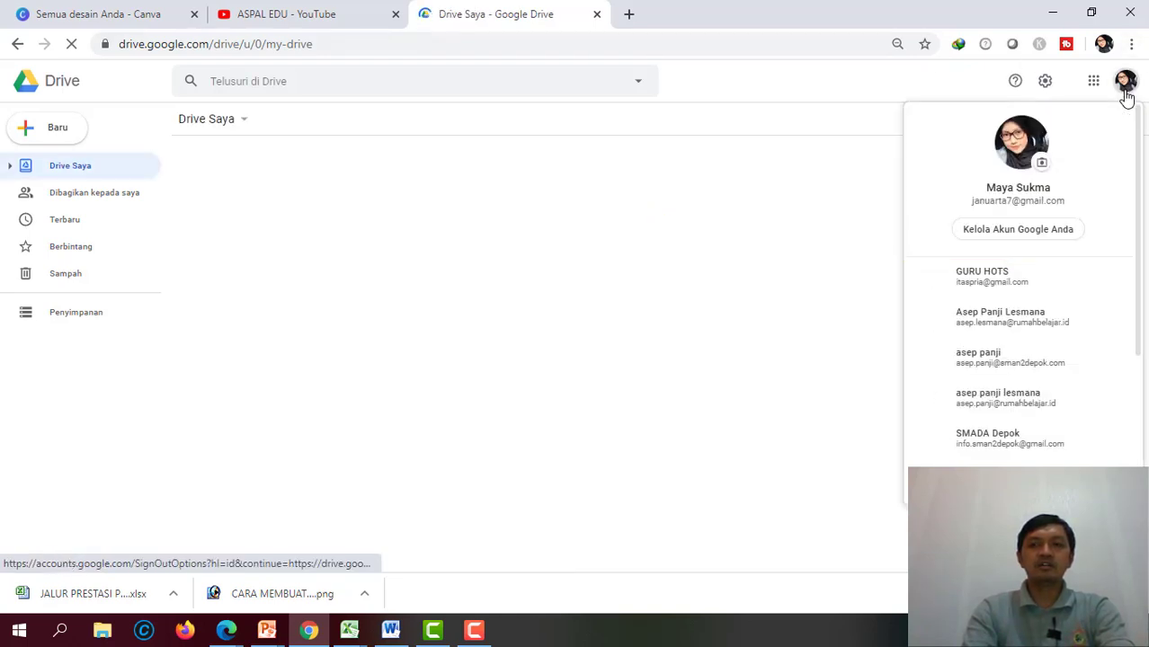
pyautogui.click(990, 359)
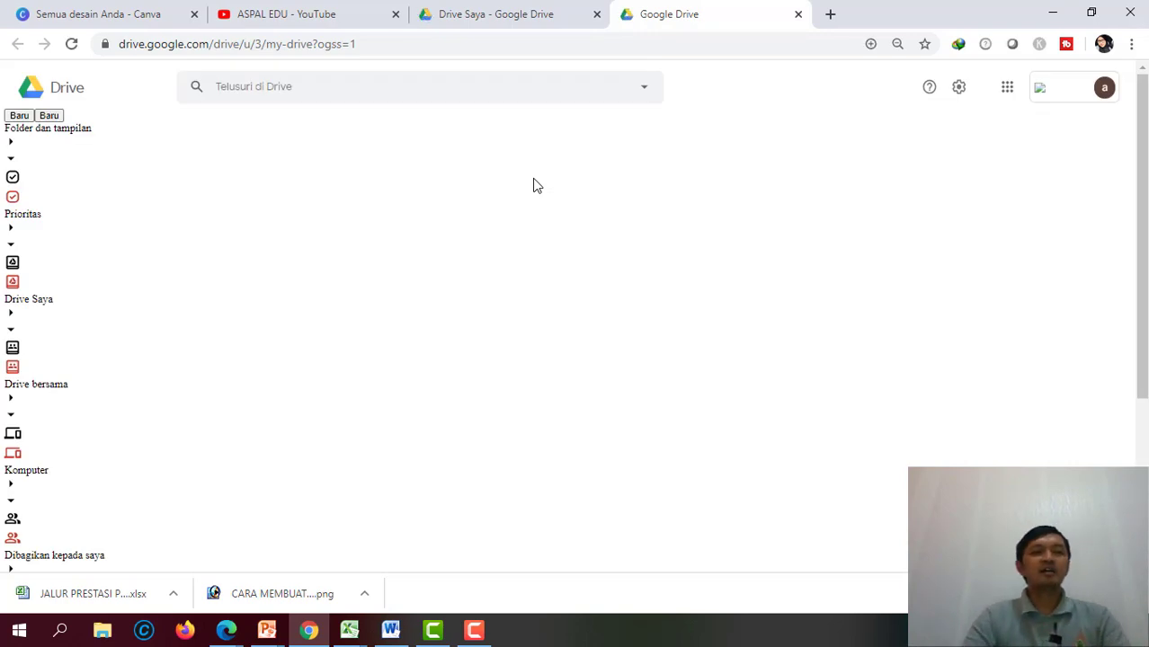
pyautogui.click(416, 47)
pyautogui.press('Return')
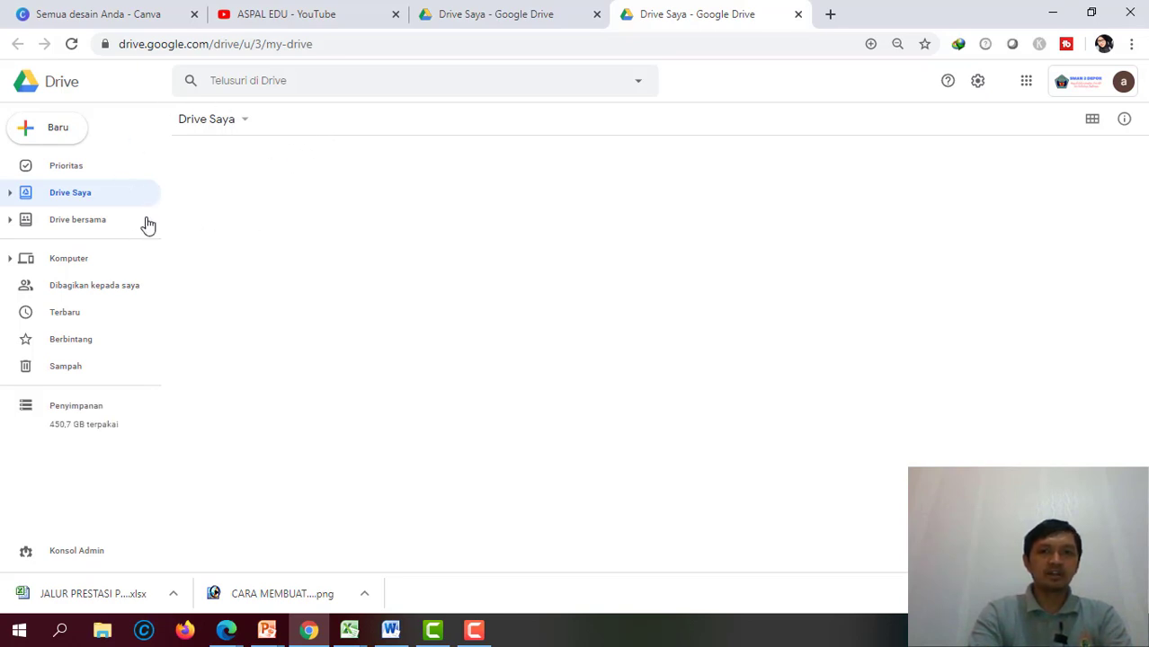
pyautogui.scroll(-2, 342, 292)
pyautogui.scroll(-1, 321, 306)
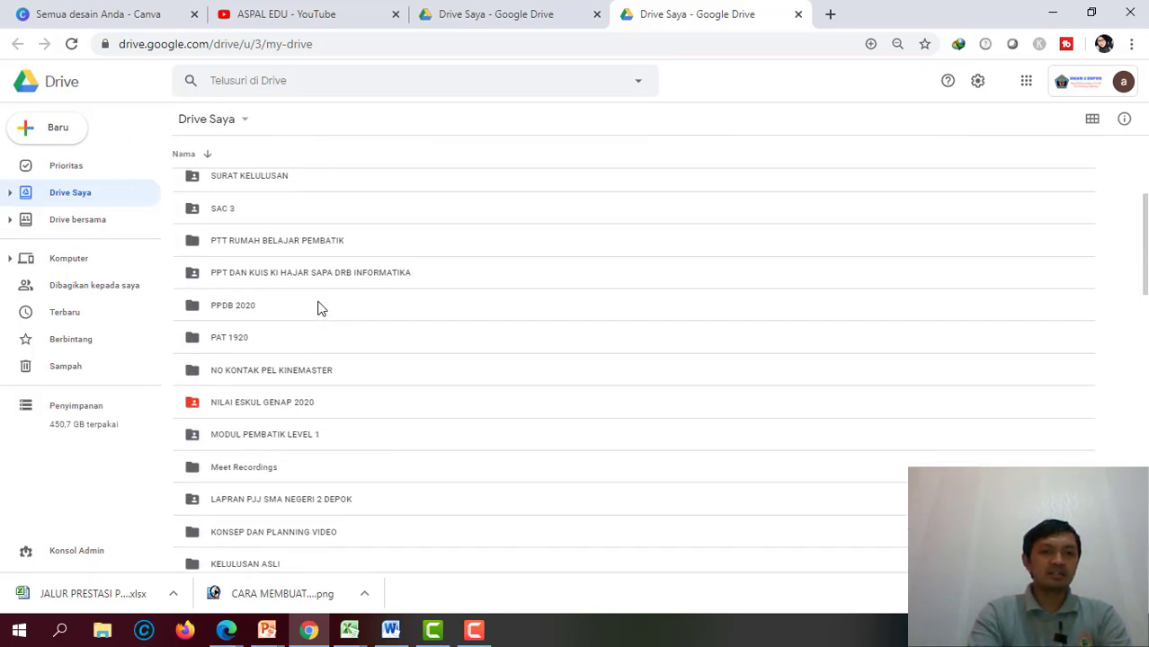
pyautogui.scroll(3, 270, 302)
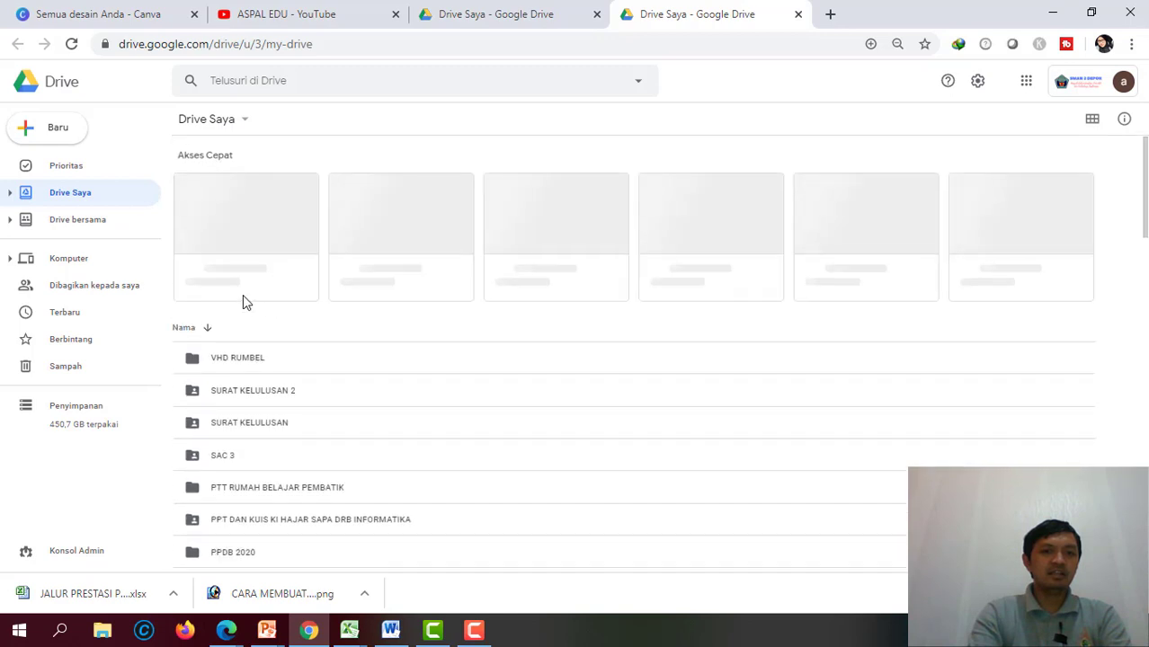
# Add a folder named 'SOAL ULANGAN VIA WA' to My Drive from the Baru menu.
pyautogui.click(61, 128)
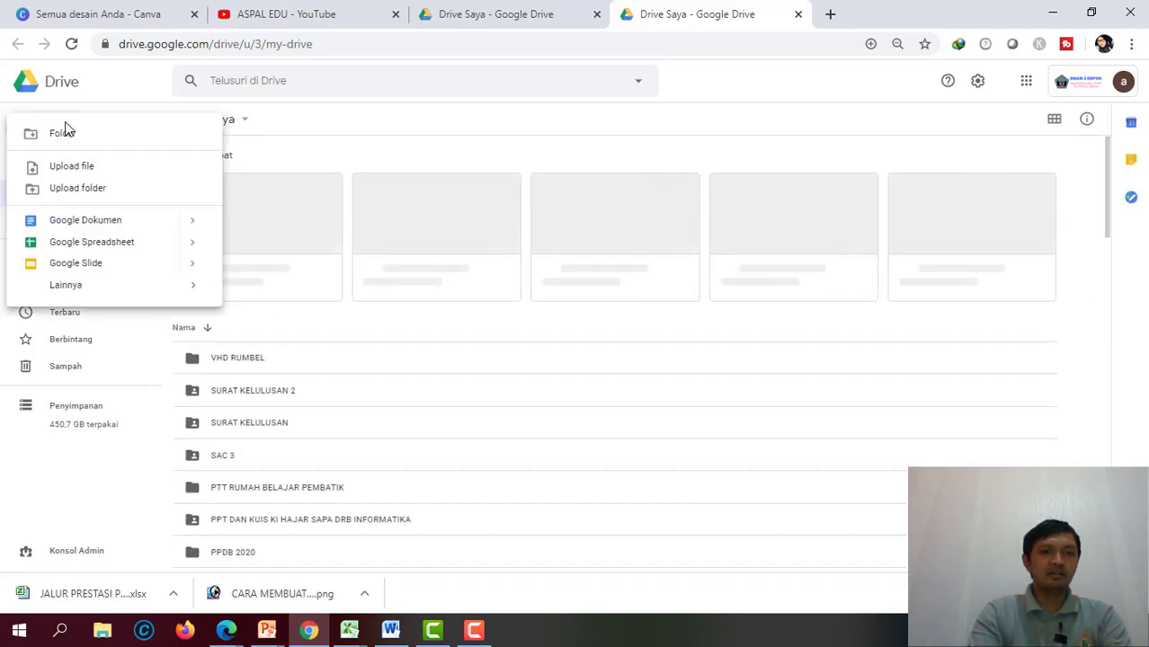
pyautogui.click(474, 631)
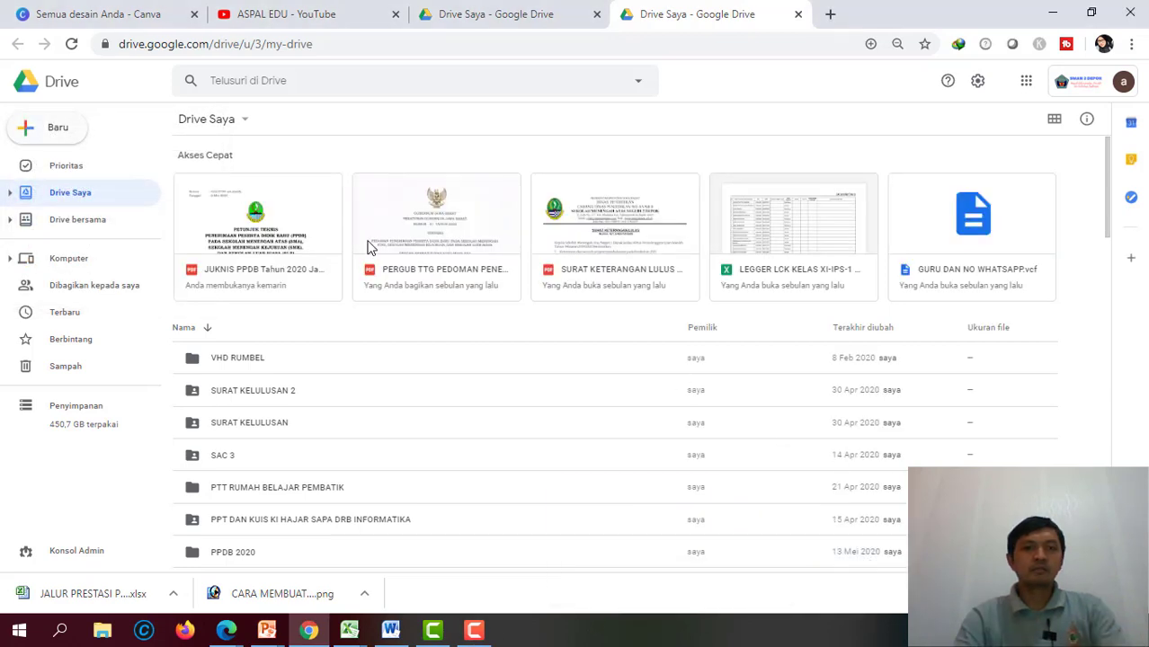
pyautogui.click(50, 131)
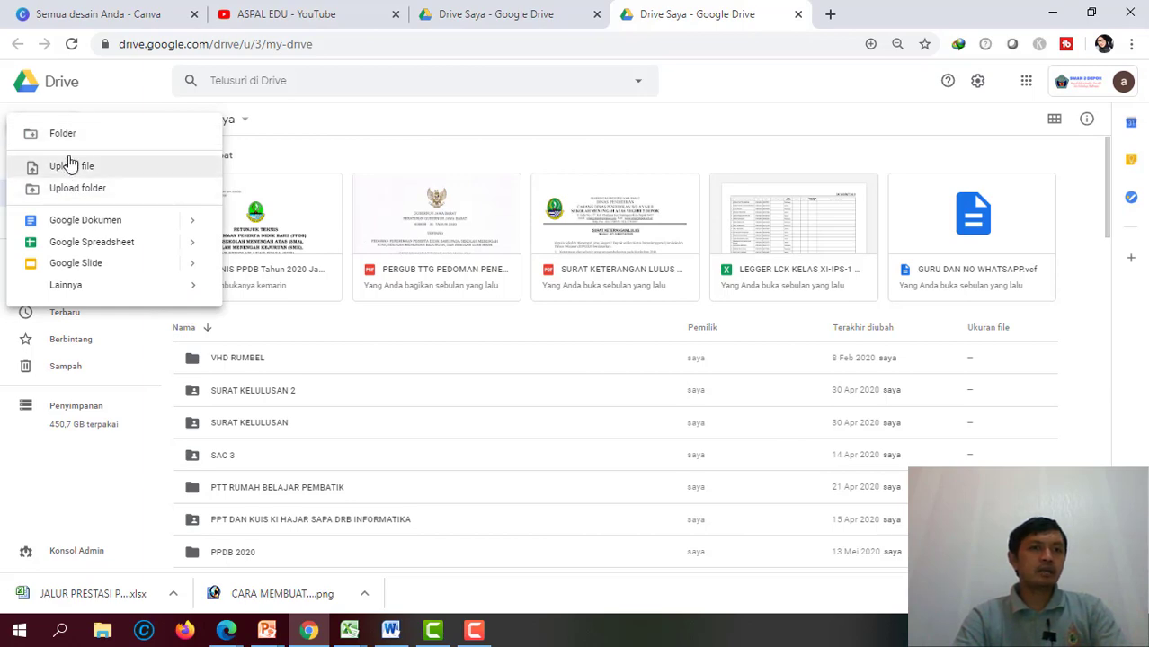
pyautogui.click(67, 137)
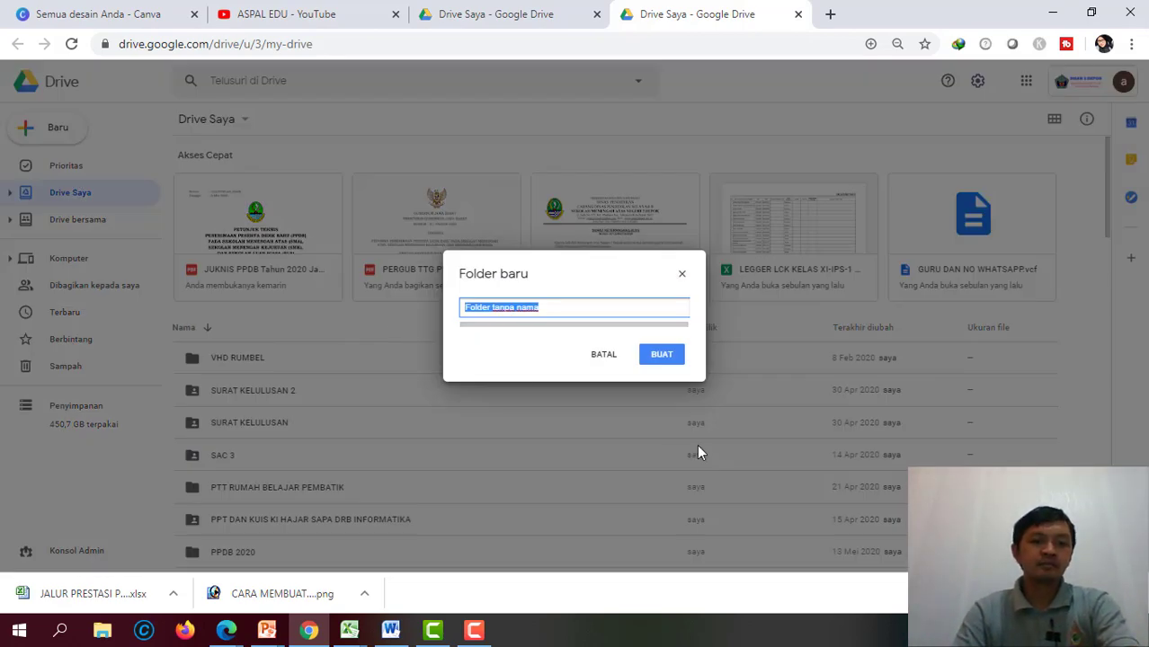
pyautogui.write('SOAL ')
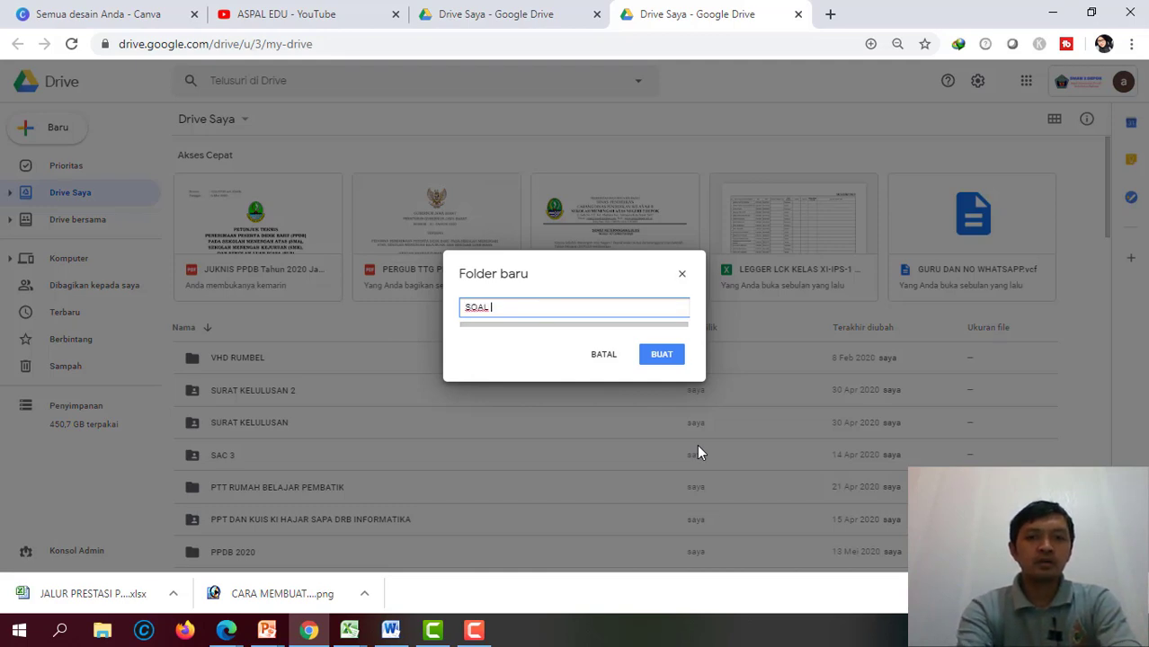
pyautogui.write('ULANGAN V')
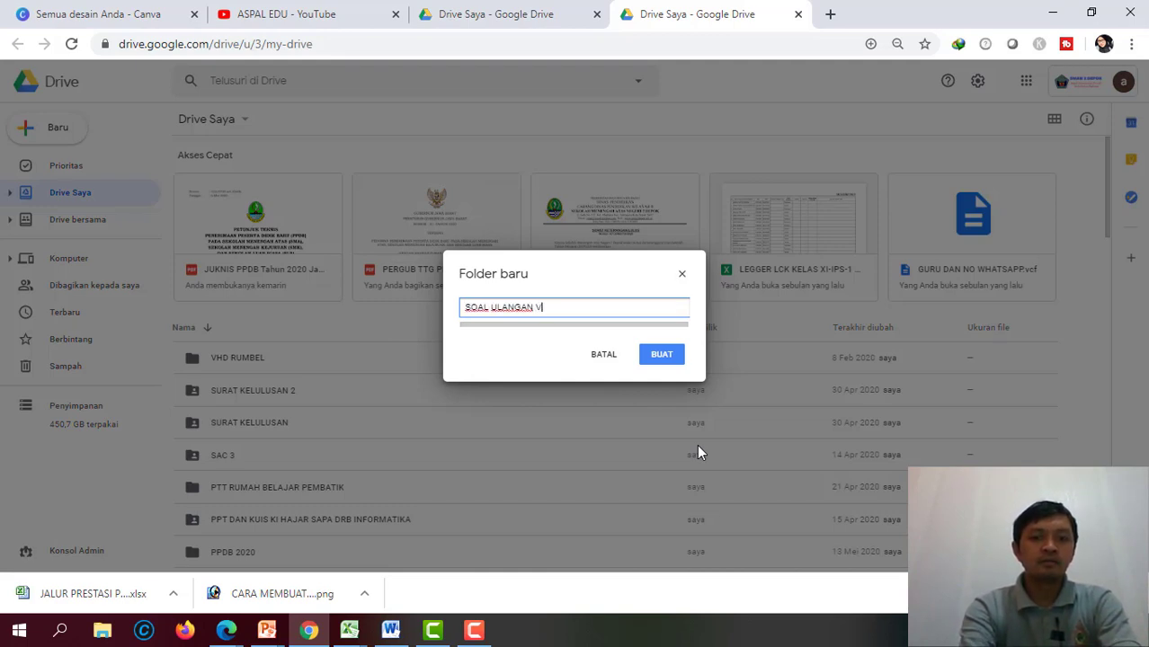
pyautogui.write('IA WA')
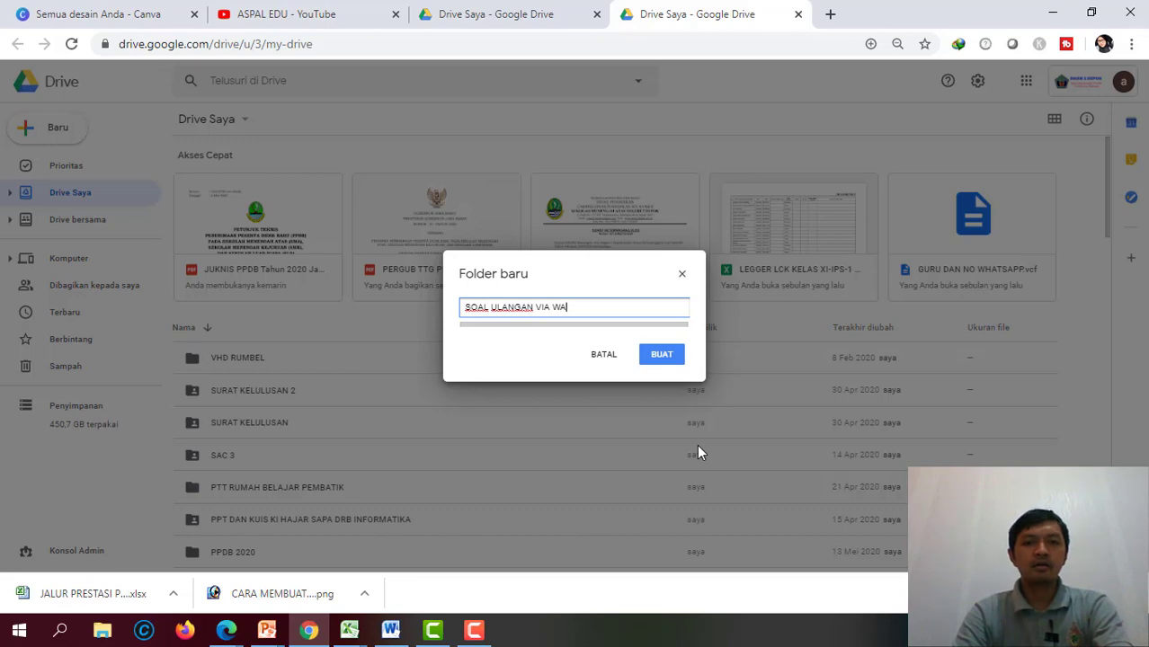
pyautogui.click(649, 355)
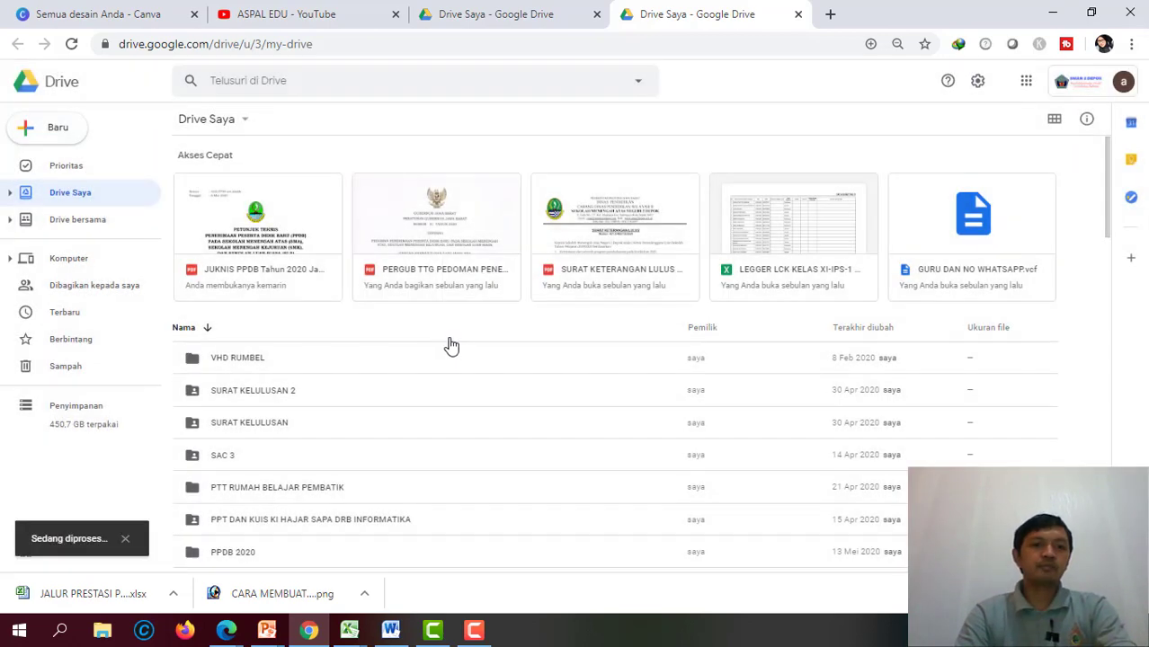
pyautogui.scroll(-1, 449, 341)
pyautogui.scroll(-2, 406, 349)
pyautogui.scroll(-2, 372, 410)
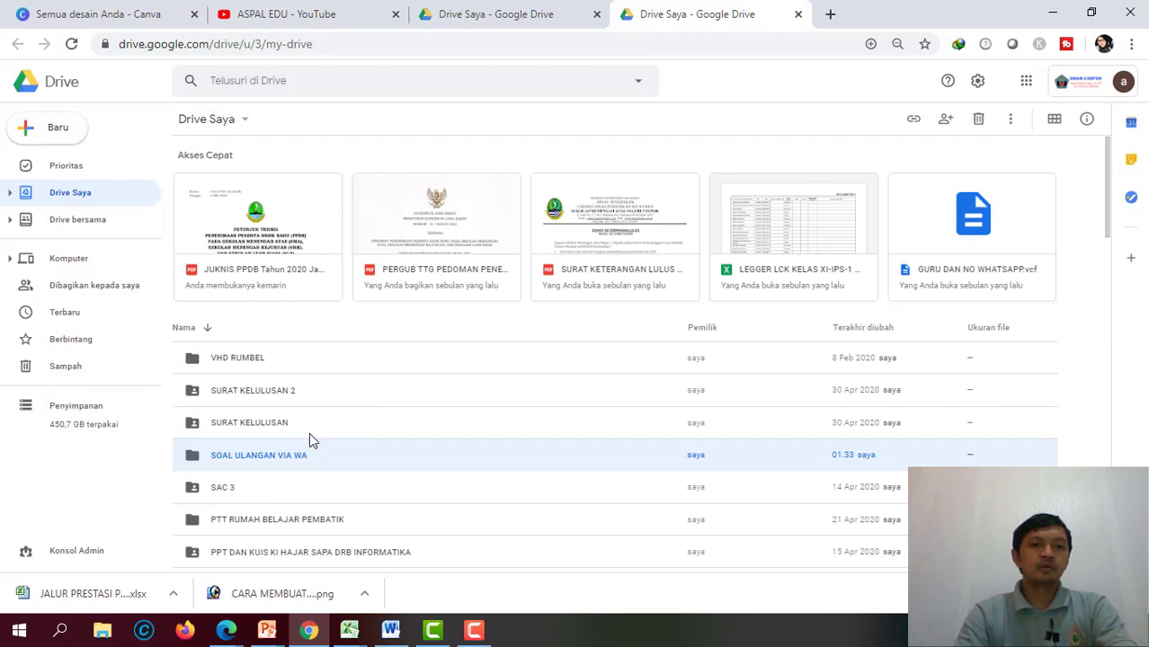
# Open the SOAL ULANGAN VIA WA folder and upload 'file ulangan online.xlsx' from the Desktop.
pyautogui.doubleClick(326, 457)
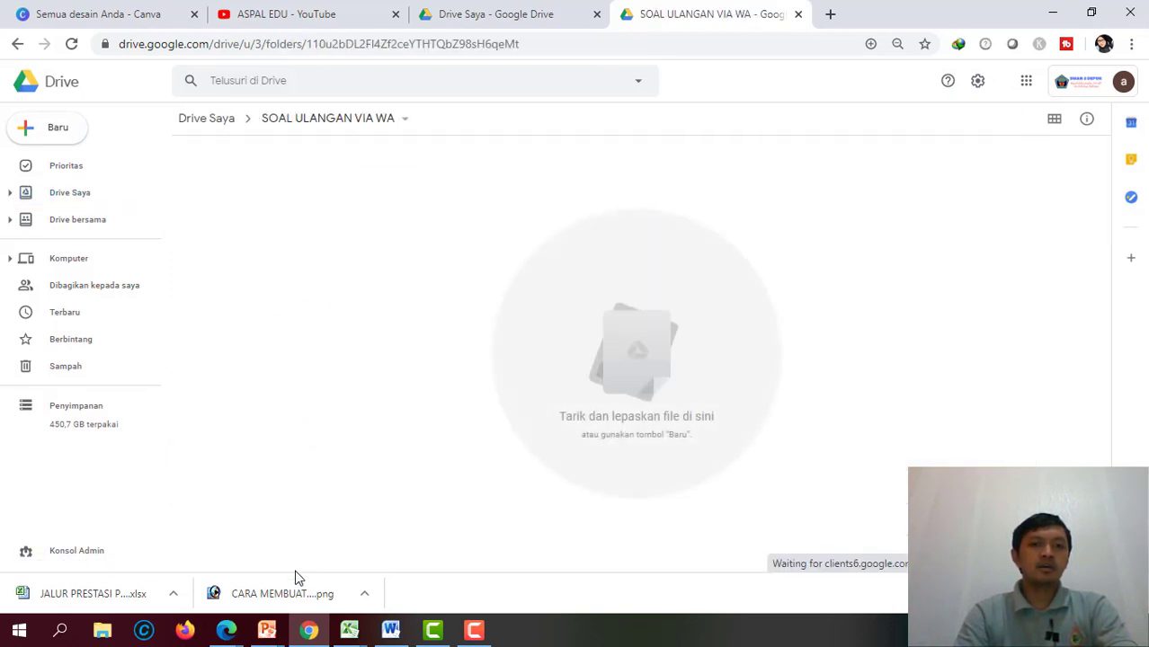
pyautogui.click(25, 130)
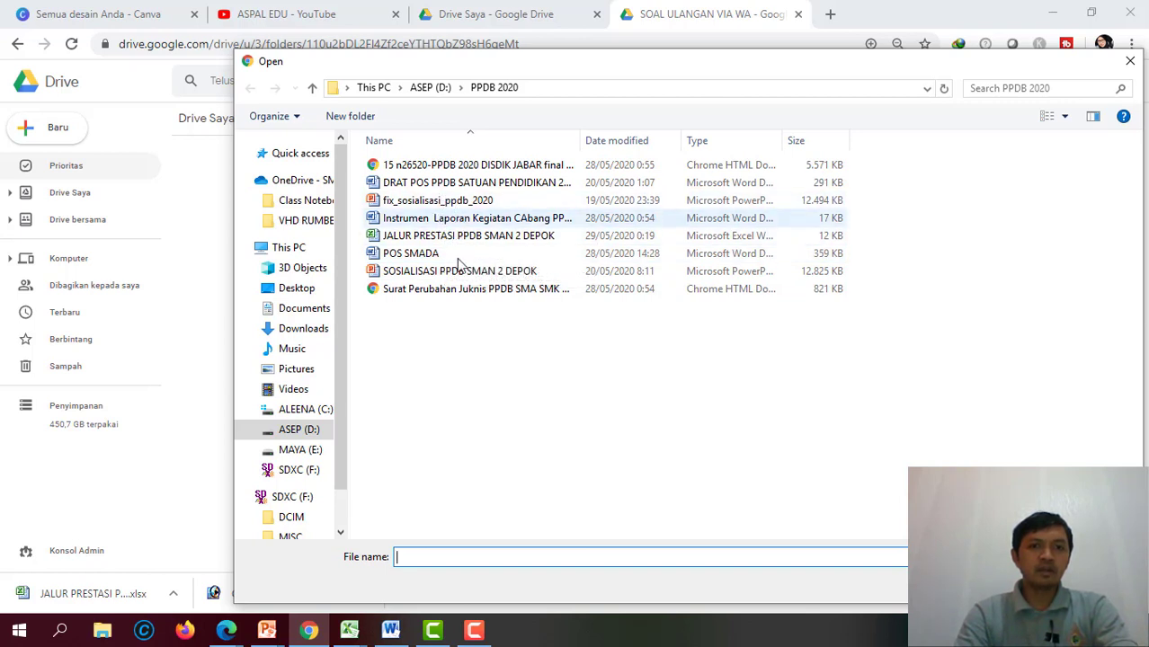
pyautogui.moveTo(288, 346)
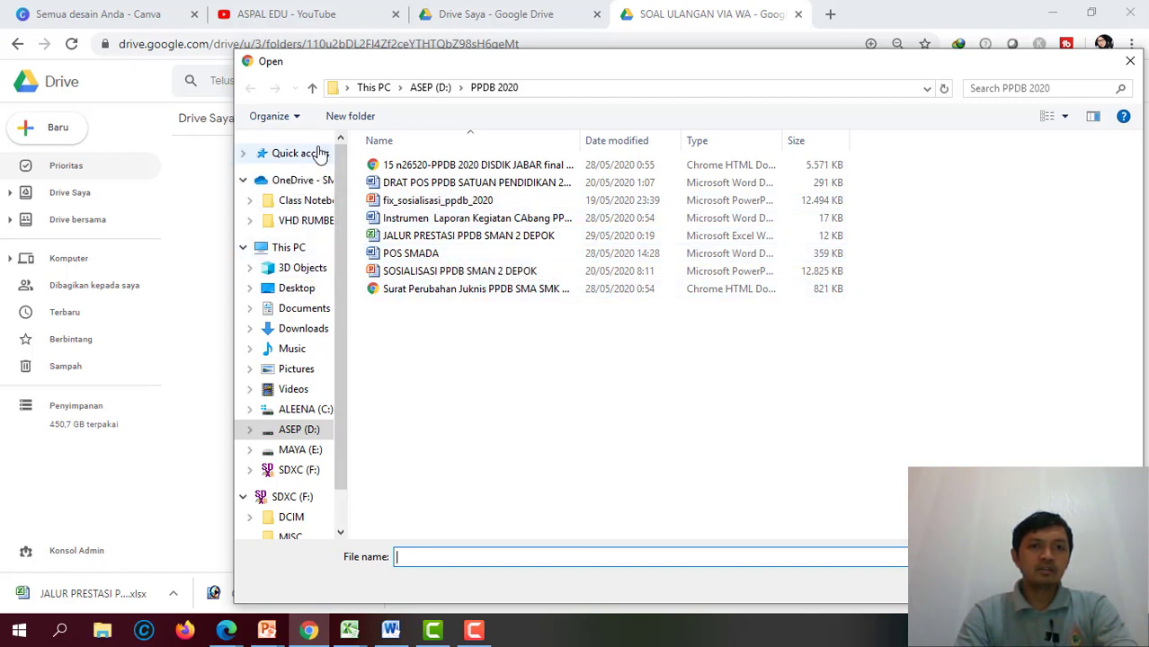
pyautogui.click(347, 87)
pyautogui.click(360, 109)
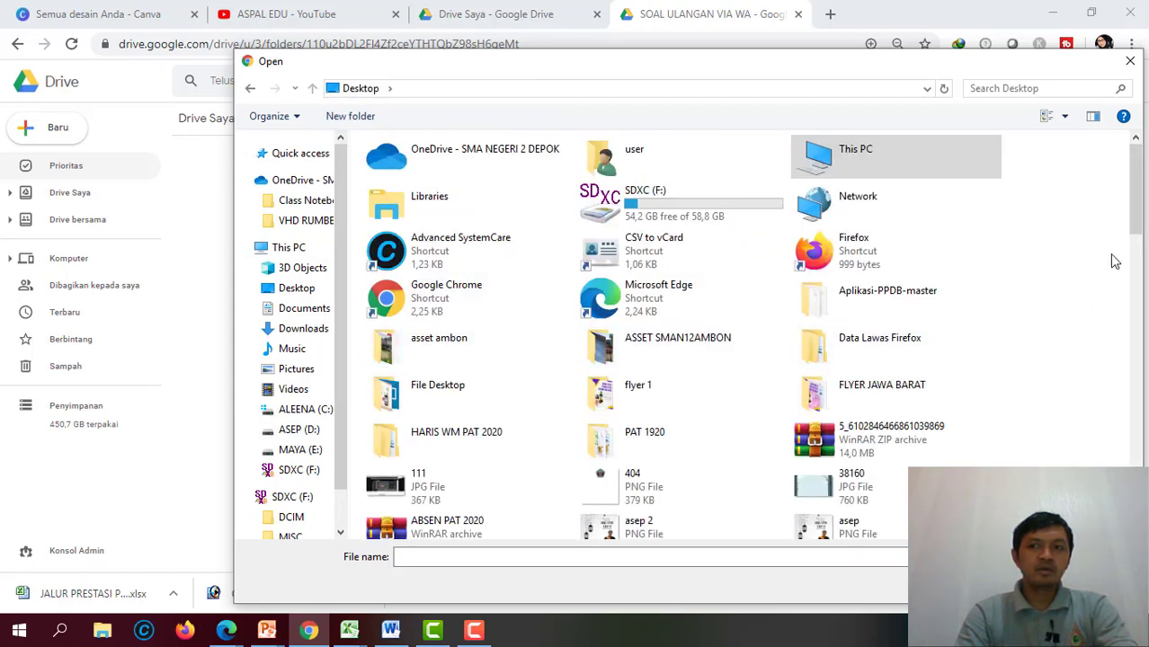
pyautogui.moveTo(1135, 221); pyautogui.dragTo(1144, 381)
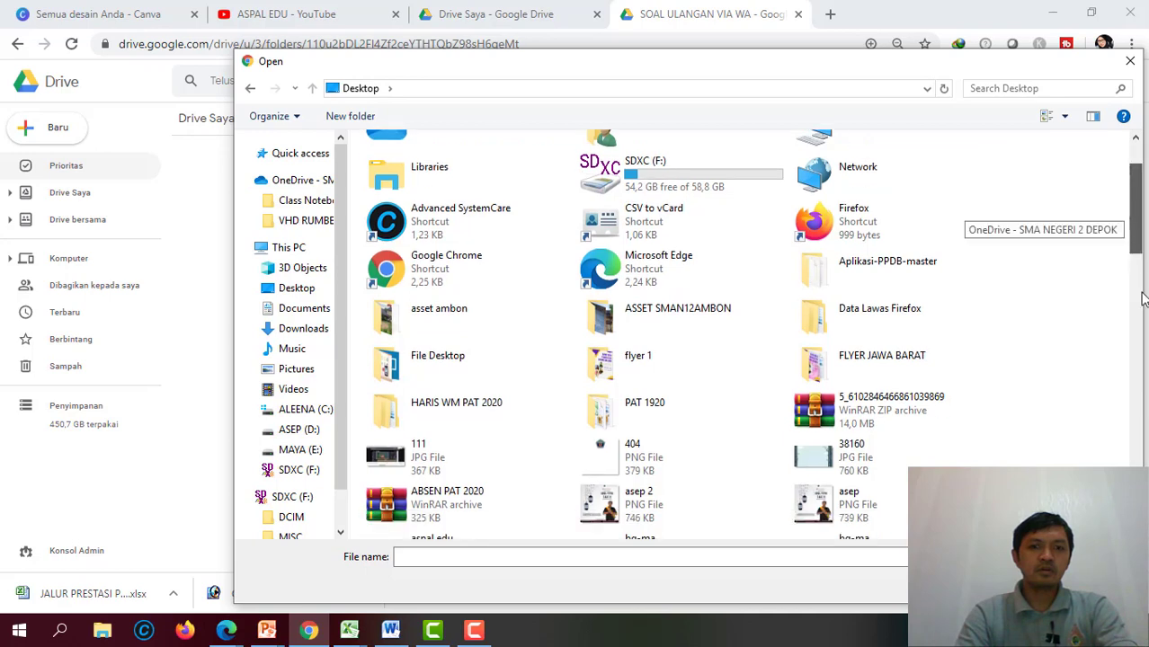
pyautogui.scroll(-3, 1143, 381)
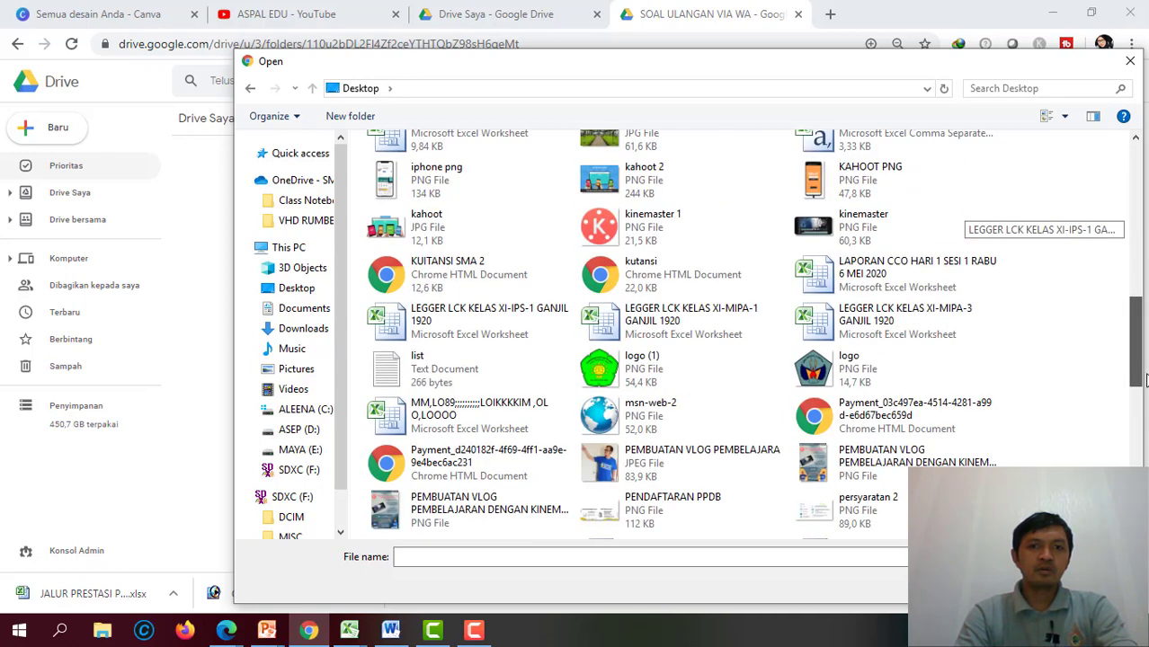
pyautogui.moveTo(1145, 374); pyautogui.dragTo(1144, 344)
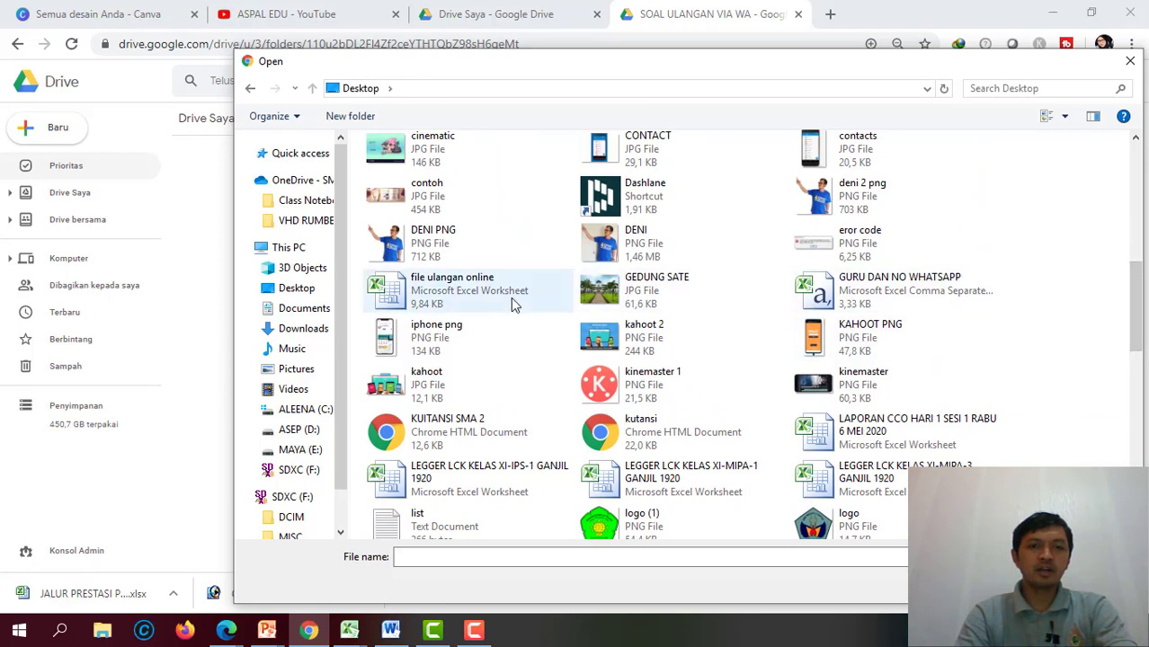
pyautogui.doubleClick(441, 303)
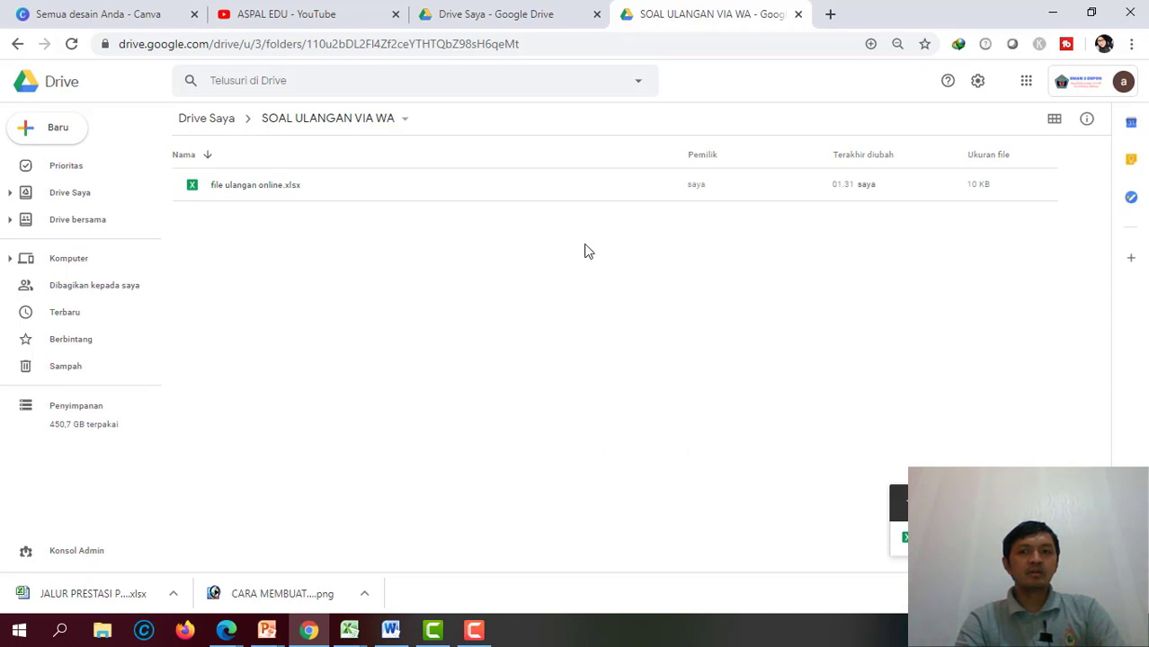
# Preview ulangan online.xlsx in Drive and open it with Google Spreadsheet.
pyautogui.doubleClick(320, 200)
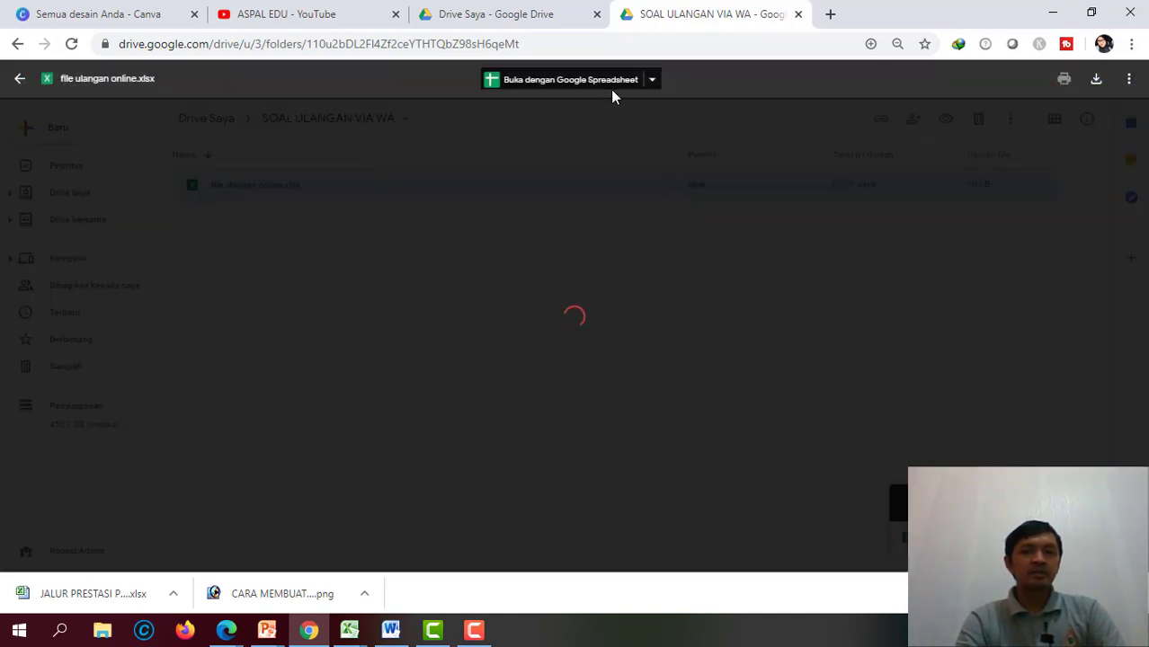
pyautogui.click(605, 80)
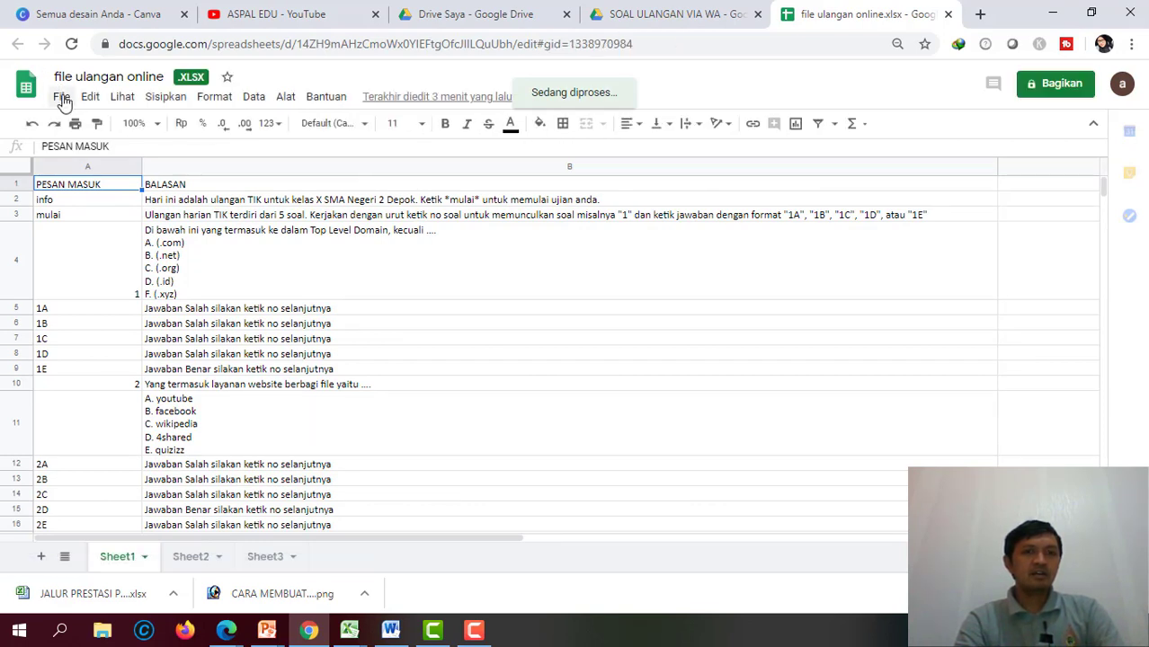
# Convert the quiz workbook with File > Simpan sebagai Google Spreadsheet.
pyautogui.click(61, 98)
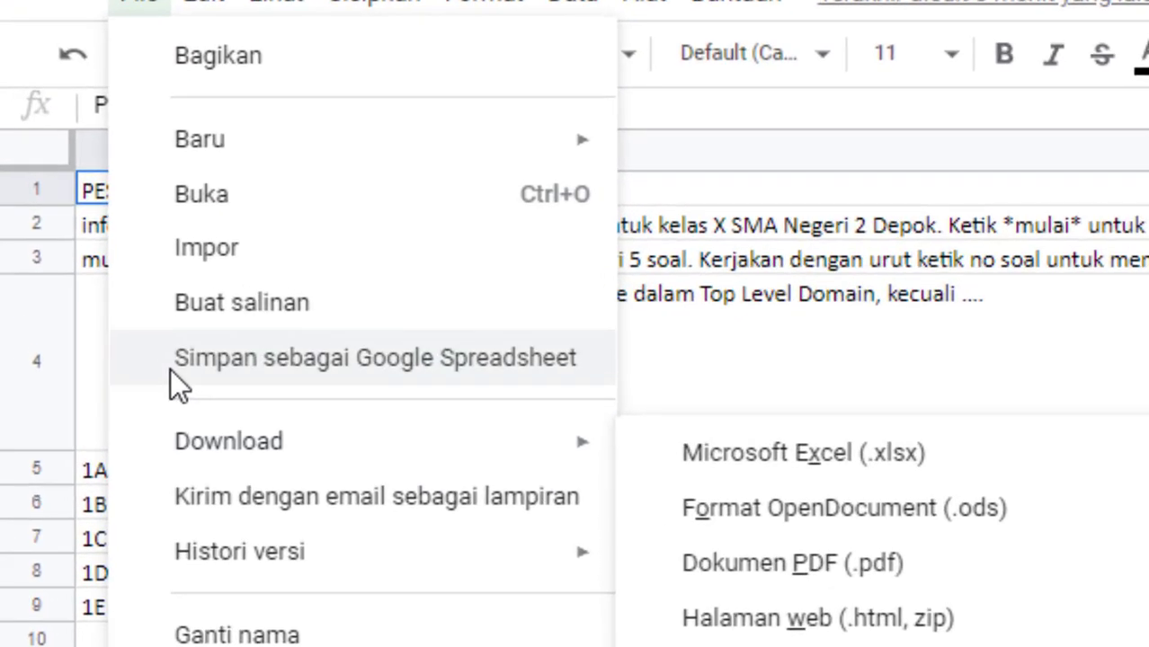
pyautogui.click(192, 393)
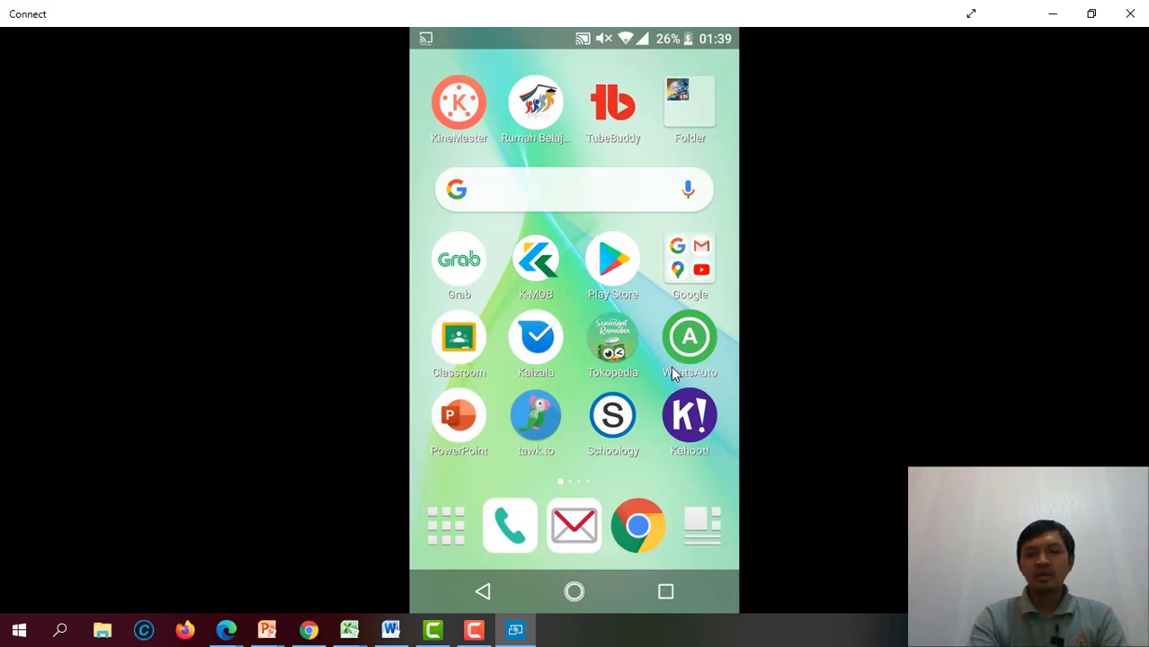
# Find 'whatsauto' in the Play Store and launch the WhatsAuto app.
pyautogui.click(618, 259)
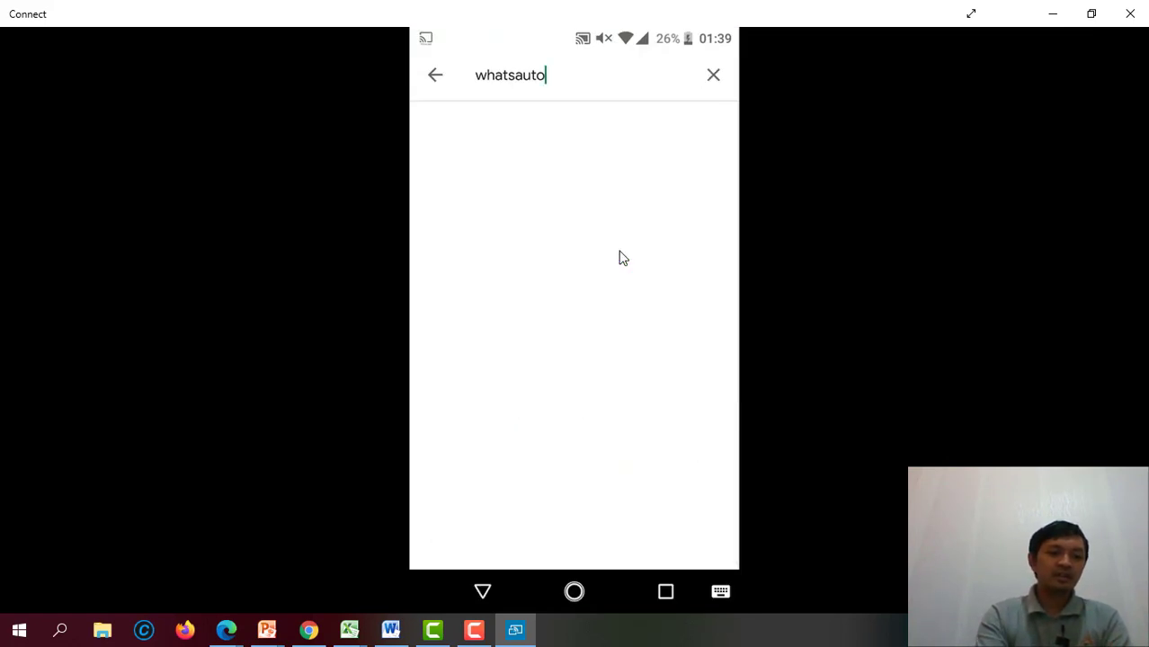
pyautogui.press('BackSpace')
pyautogui.press('BackSpace')
pyautogui.press('BackSpace')
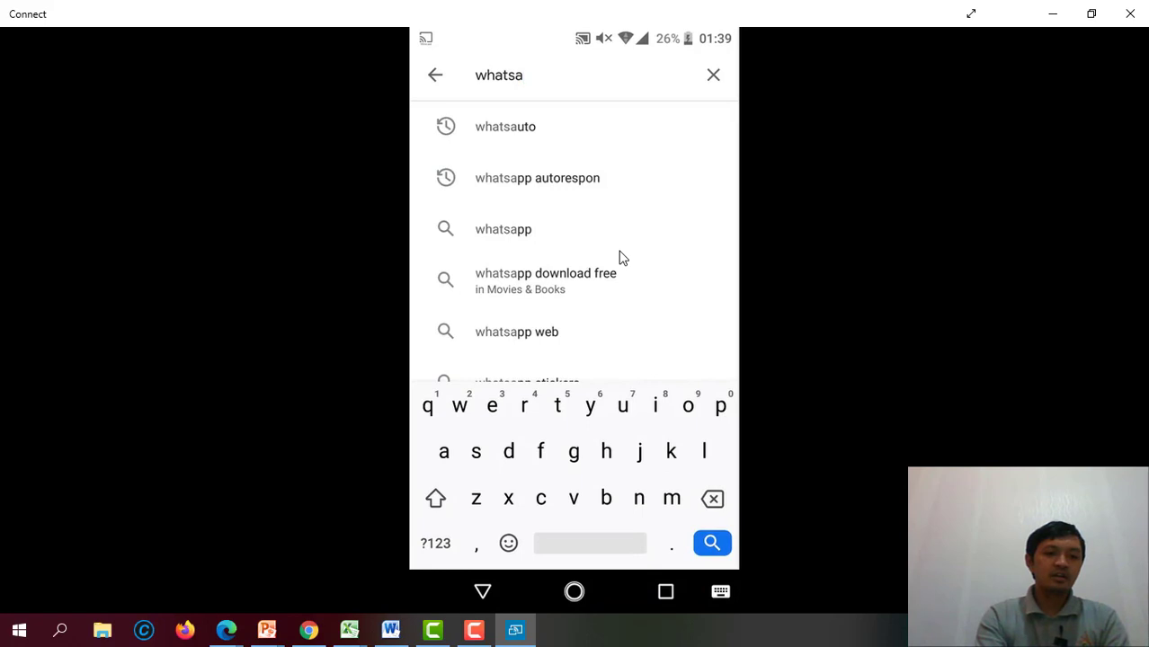
pyautogui.click(531, 136)
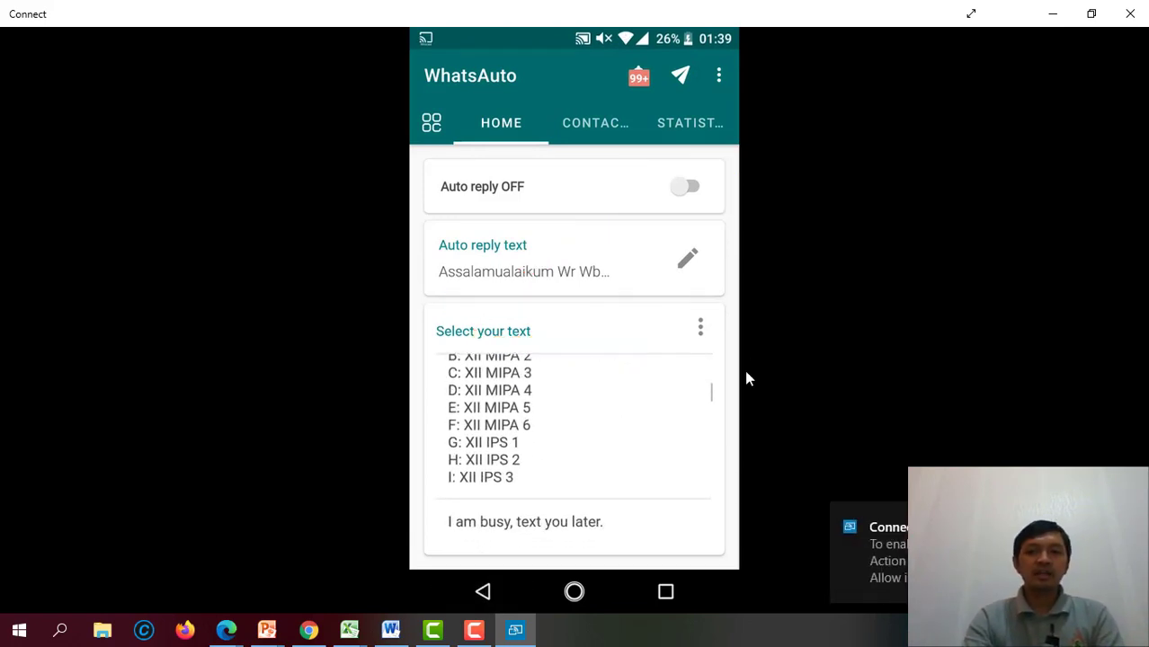
# Open WhatsAuto's Spreadsheet reply card and press SYNC to list available Google Sheets.
pyautogui.click(431, 126)
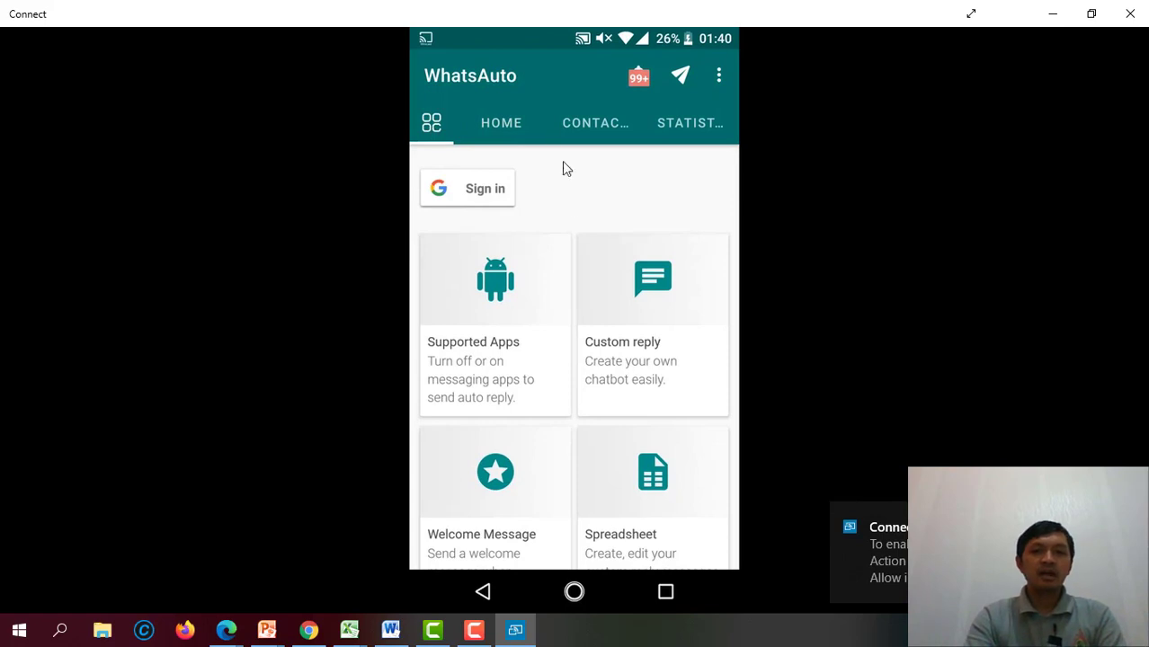
pyautogui.click(667, 509)
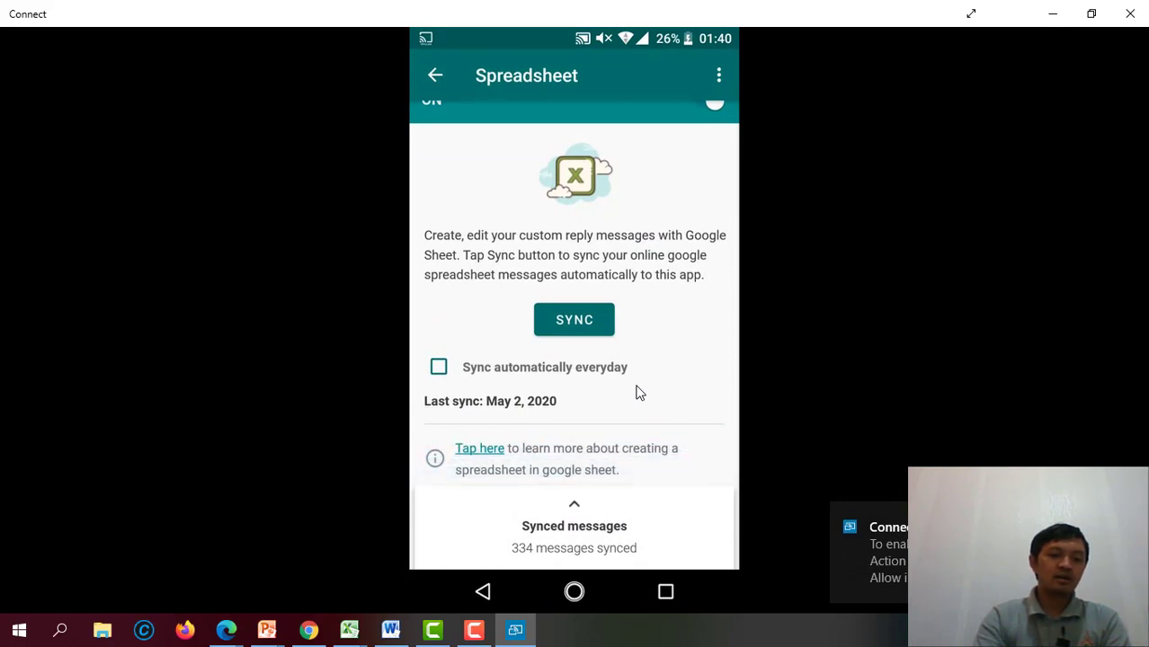
pyautogui.scroll(-3, 635, 392)
pyautogui.scroll(3, 636, 392)
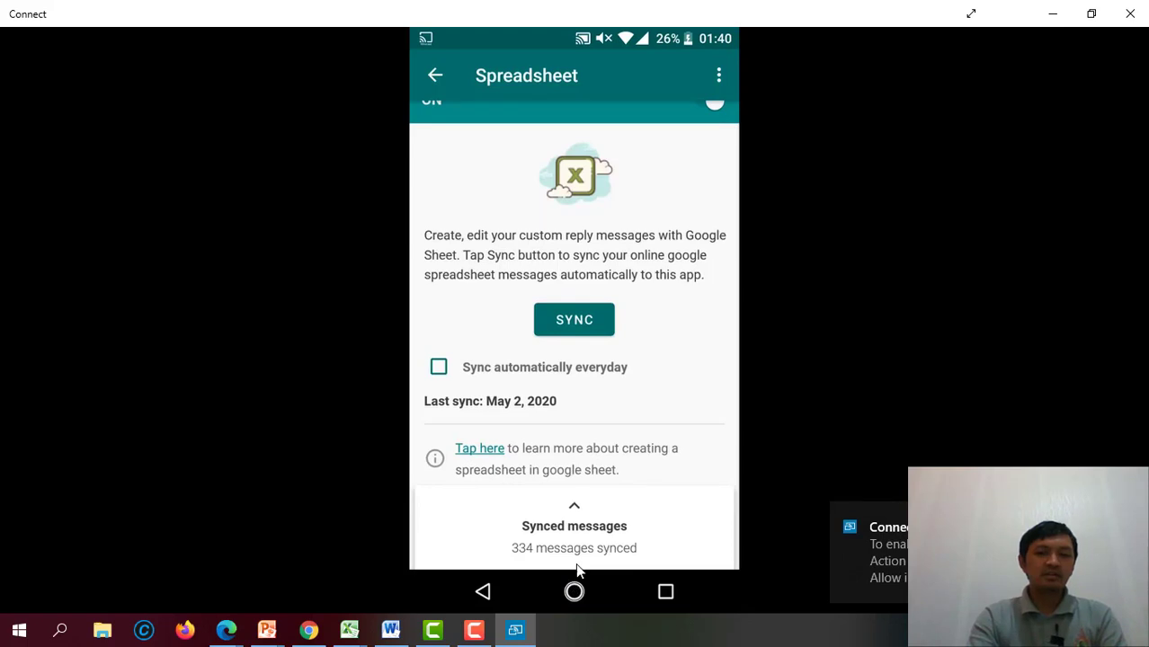
pyautogui.click(594, 319)
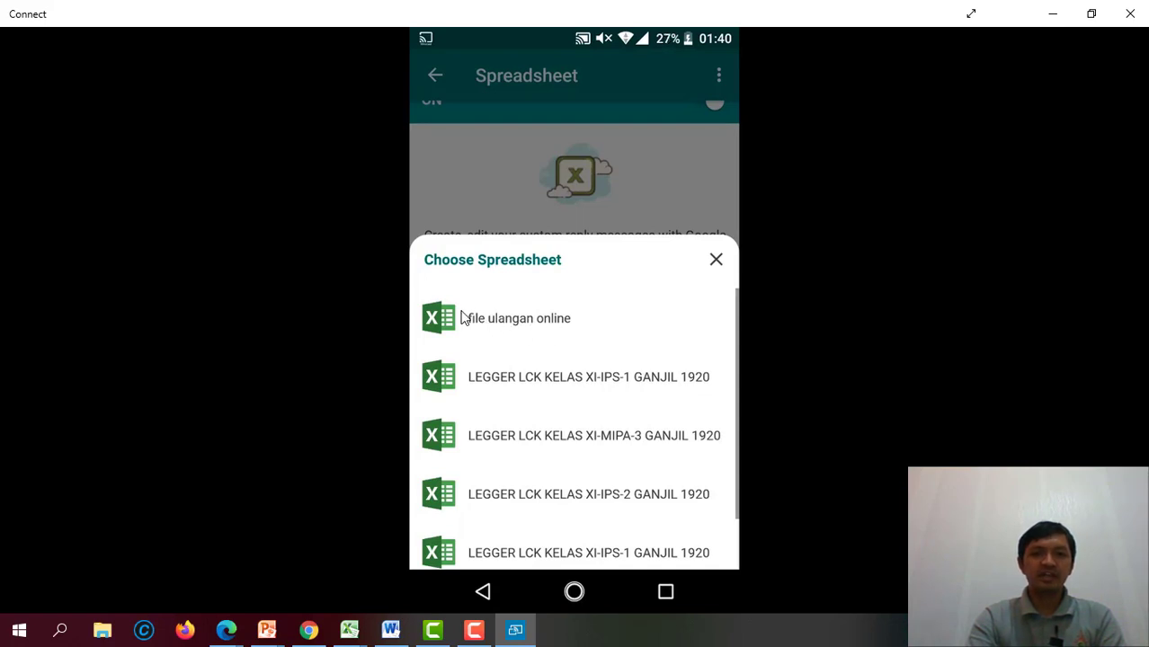
# Pick 'file ulangan online' as the reply source and scroll through the 33 synced messages.
pyautogui.click(508, 331)
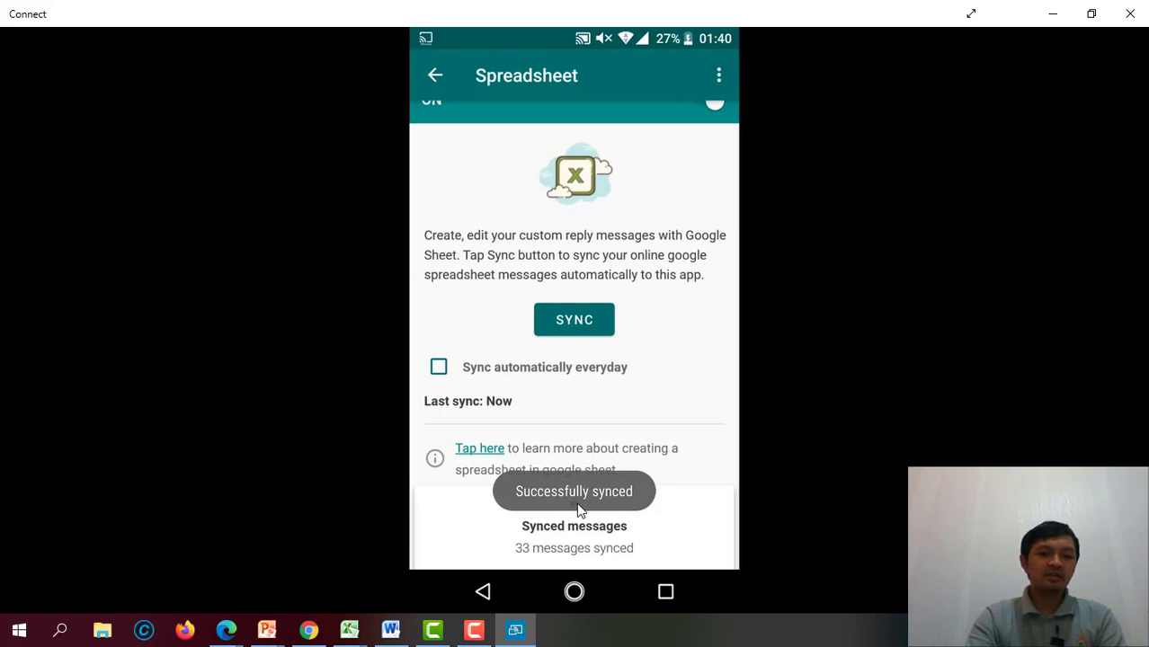
pyautogui.click(534, 545)
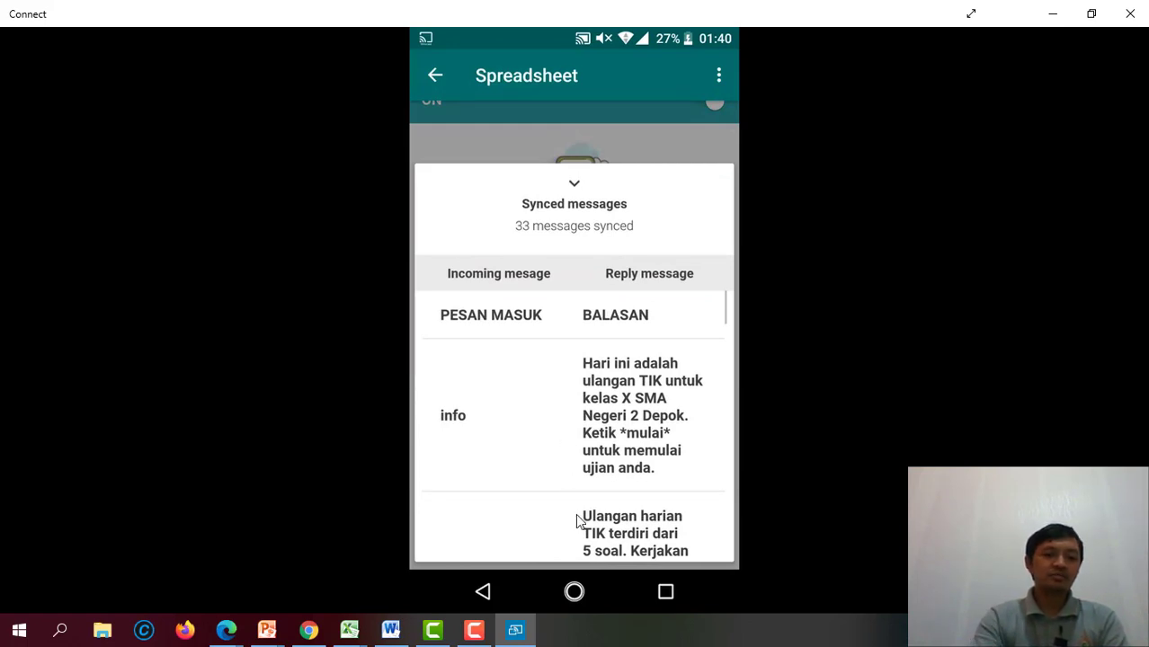
pyautogui.scroll(-5, 578, 522)
pyautogui.scroll(-2, 577, 522)
pyautogui.scroll(-8, 577, 522)
pyautogui.scroll(15, 577, 520)
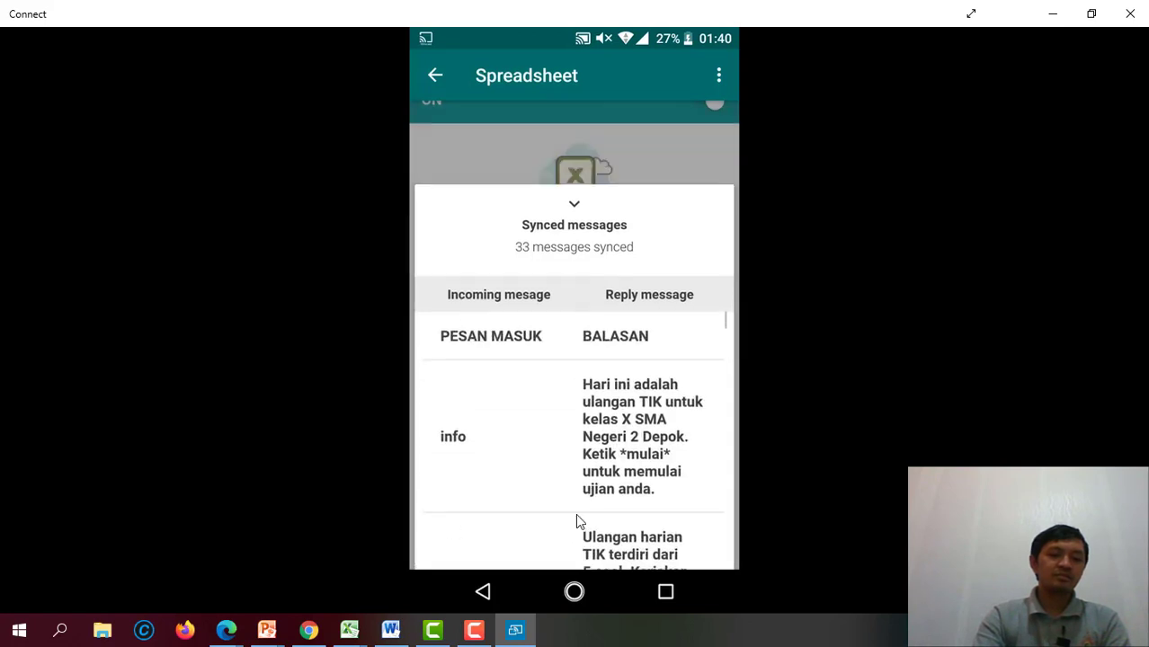
pyautogui.scroll(3, 575, 517)
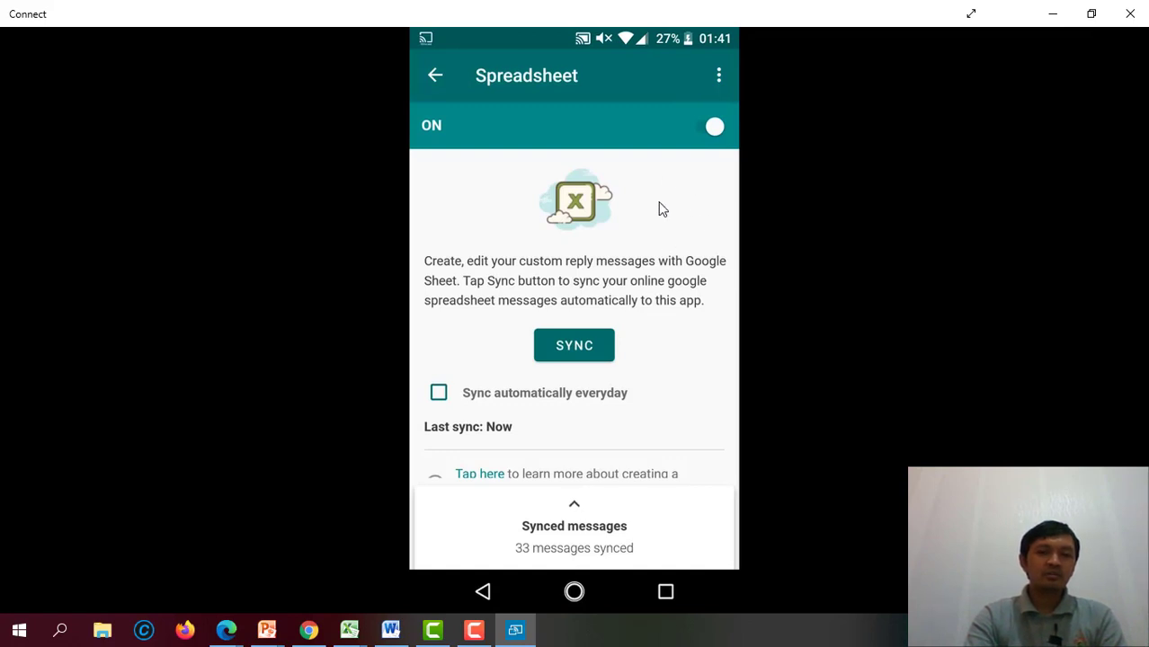
# Toggle the Spreadsheet replies switch off and back on so it stays enabled.
pyautogui.click(699, 133)
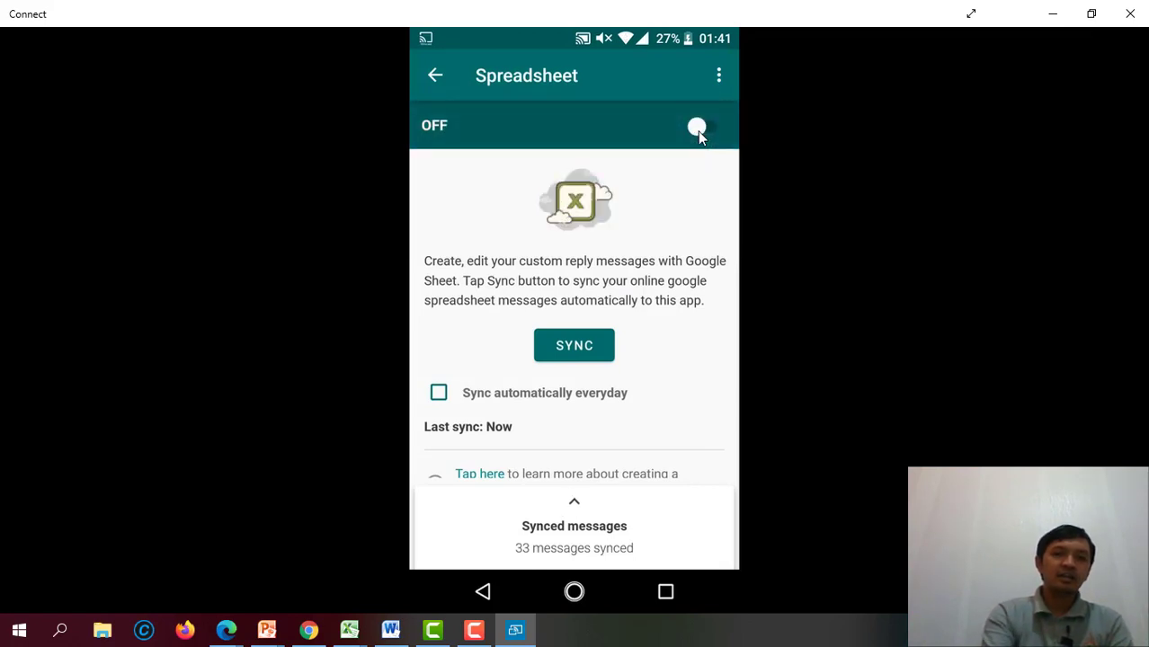
pyautogui.click(698, 131)
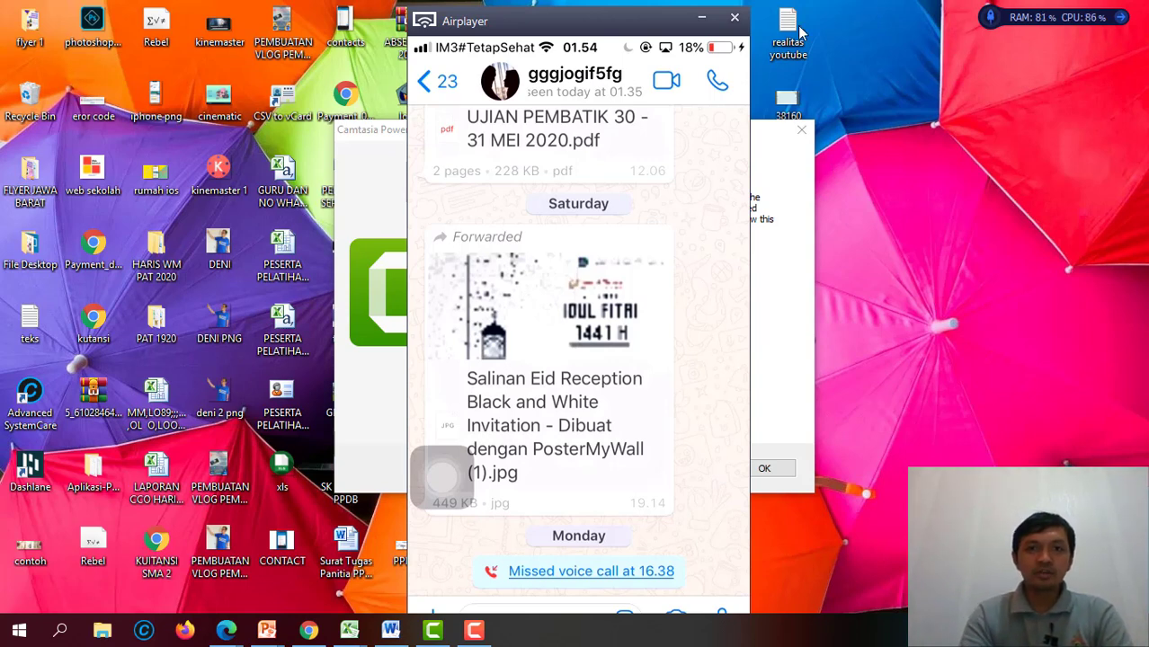
# Send 'Mulai' in the WhatsApp chat to start the quiz auto-replies.
pyautogui.moveTo(643, 32); pyautogui.dragTo(646, 25)
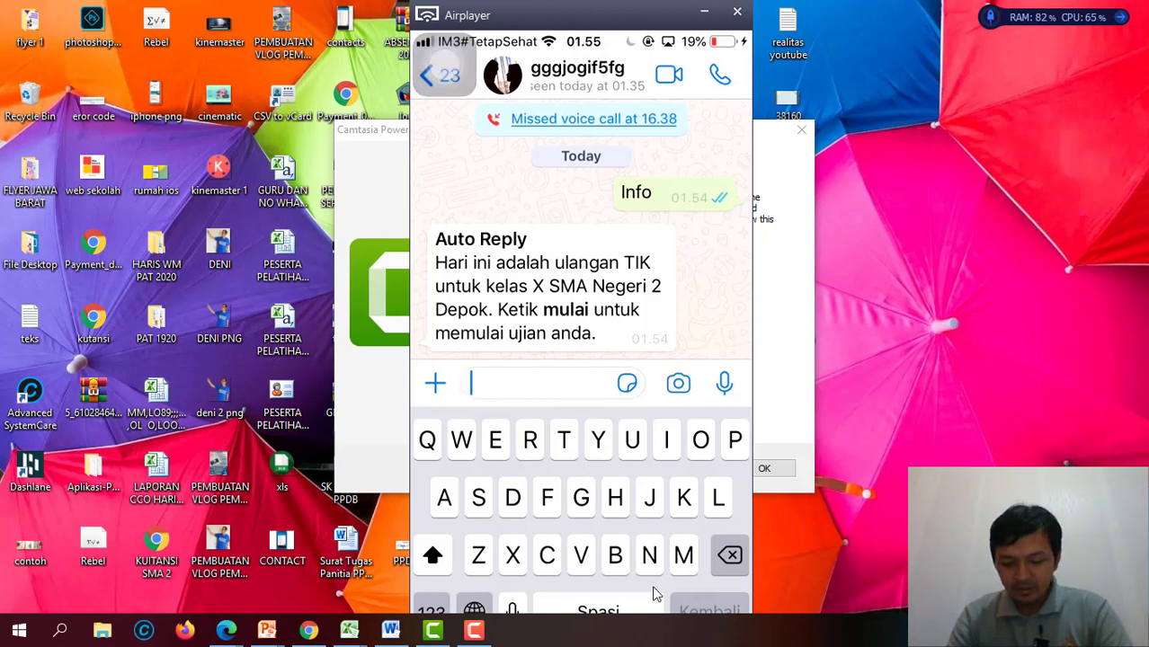
pyautogui.write('Mulai')
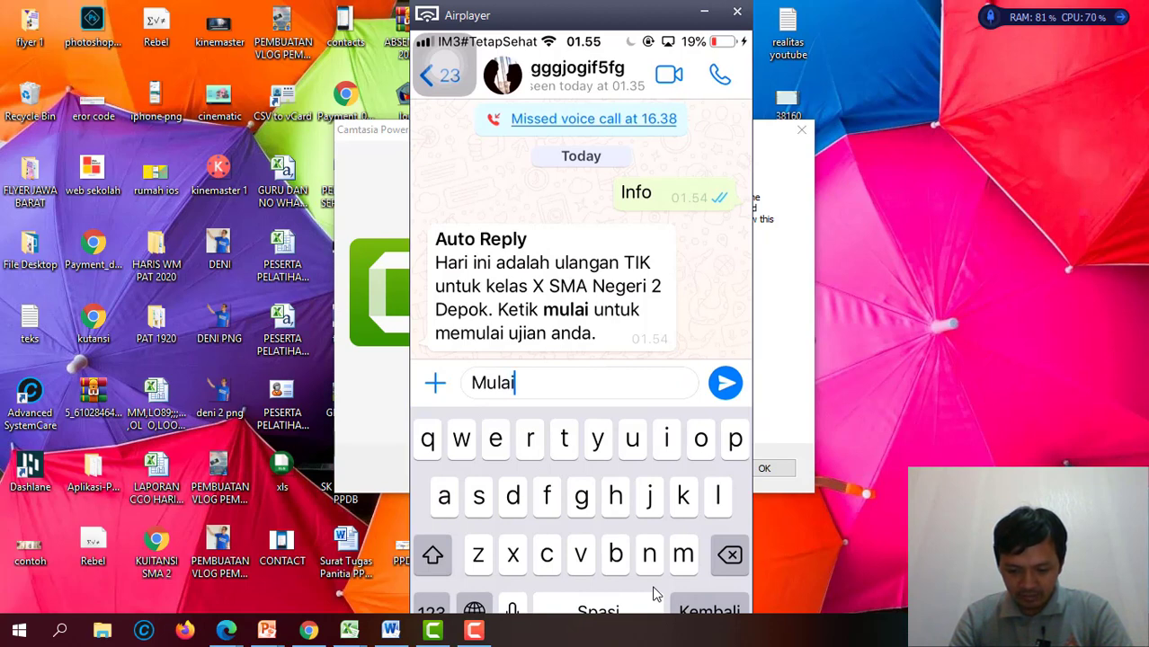
pyautogui.press('Return')
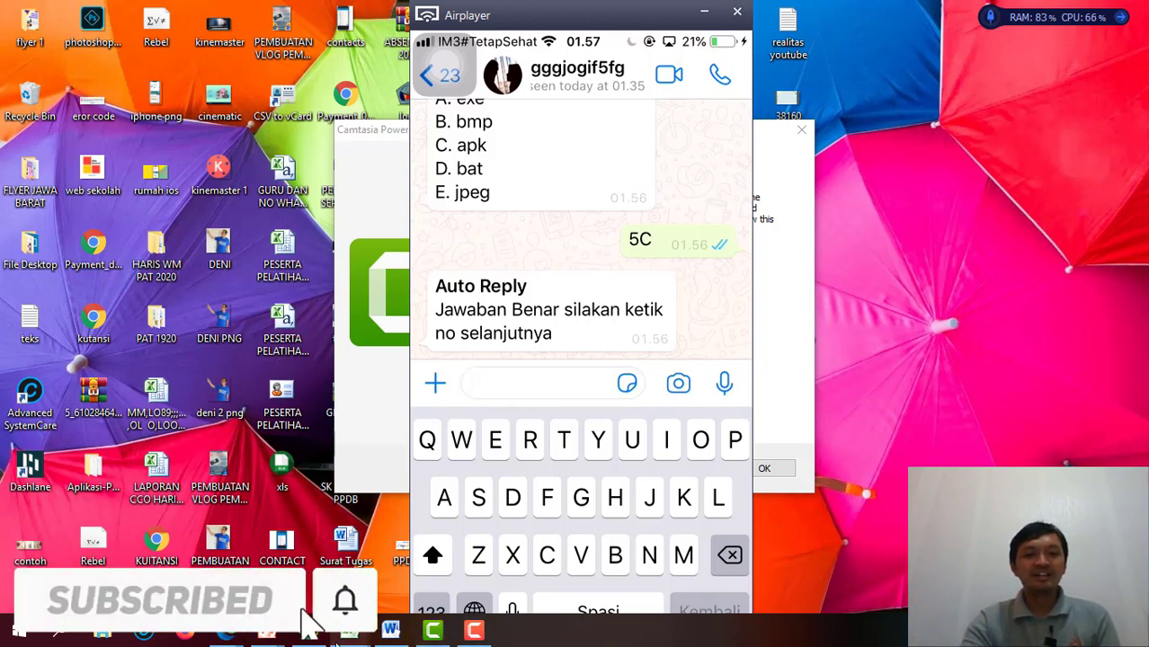
# Bring Chrome forward and switch to the ASPAL EDU - YouTube tab.
pyautogui.click(308, 633)
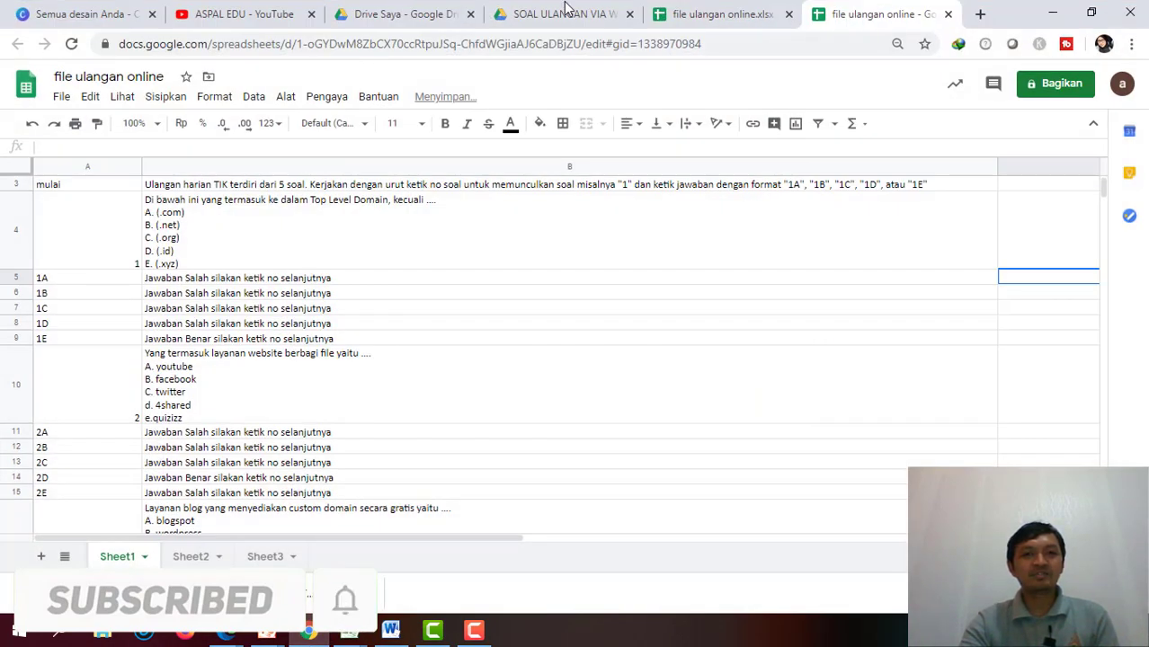
pyautogui.click(243, 15)
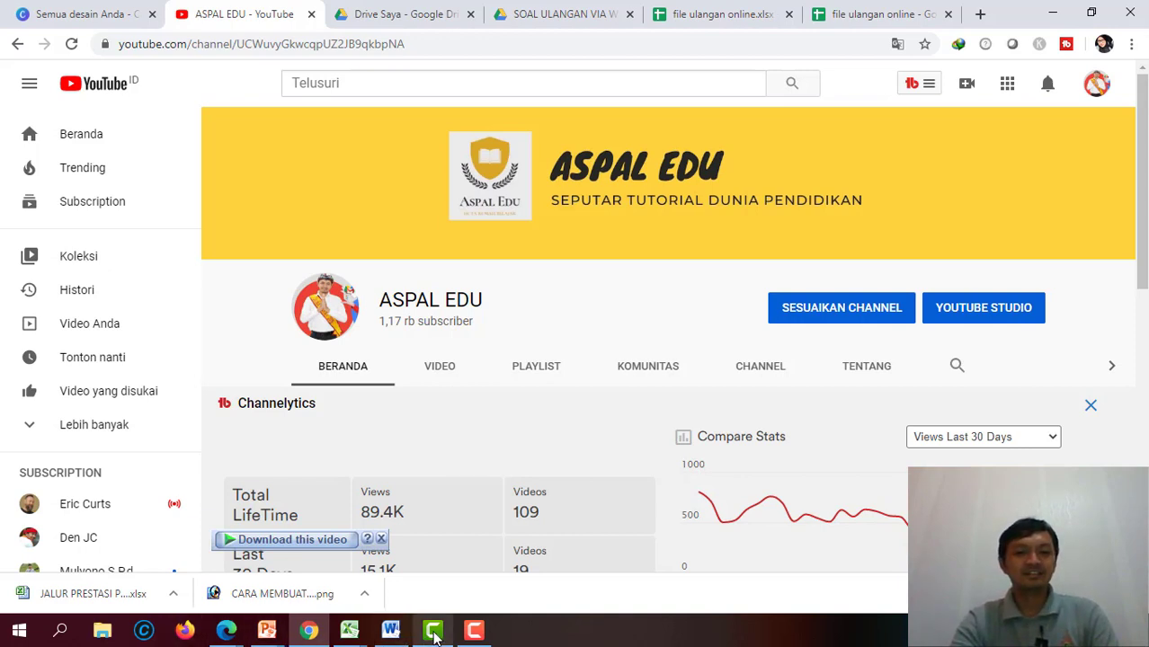
pyautogui.click(471, 630)
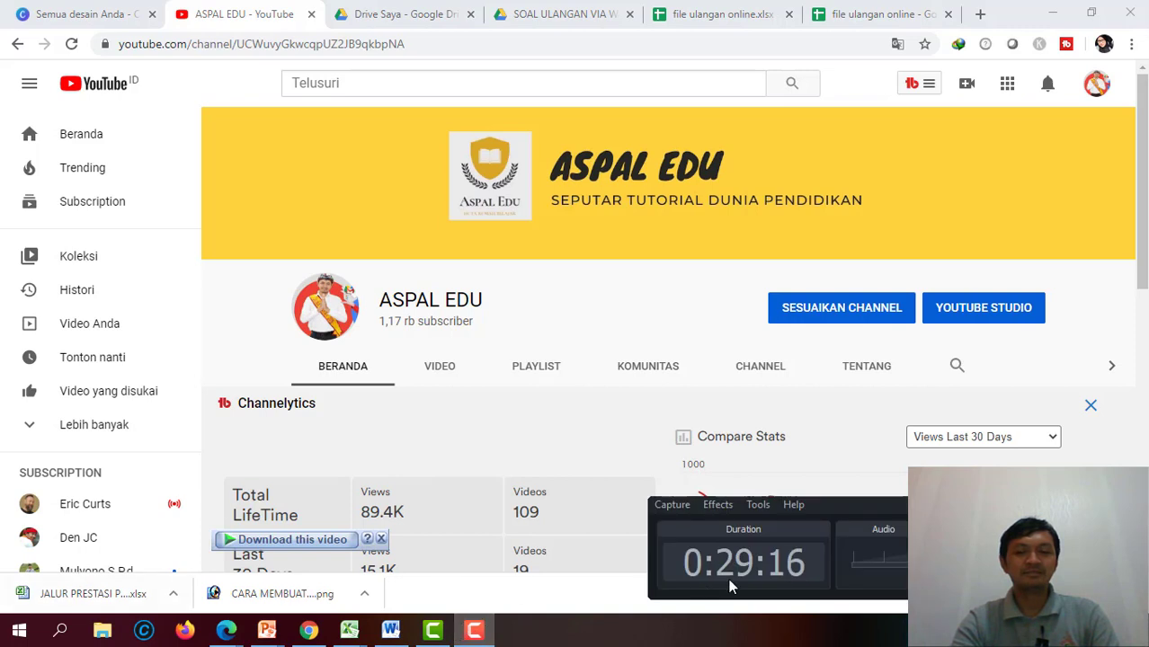